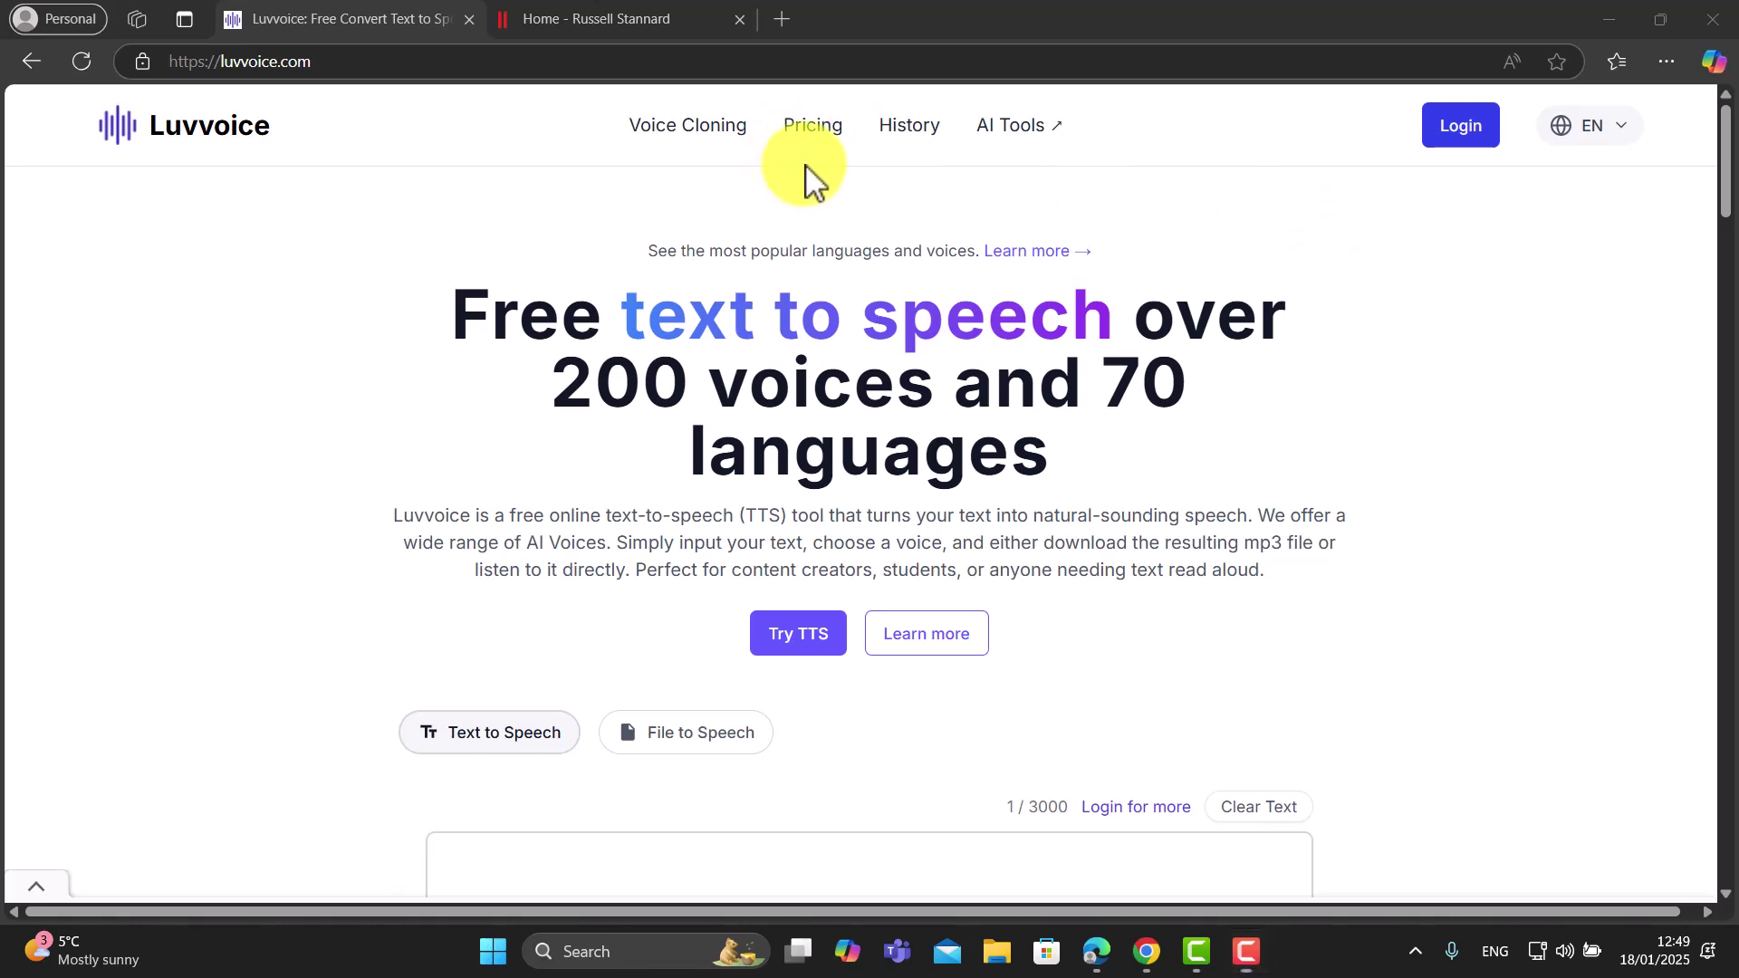
Paste the two-paragraph biography of the educational technologist into the text-to-speech text box.
left_click(683, 13)
left_click(344, 20)
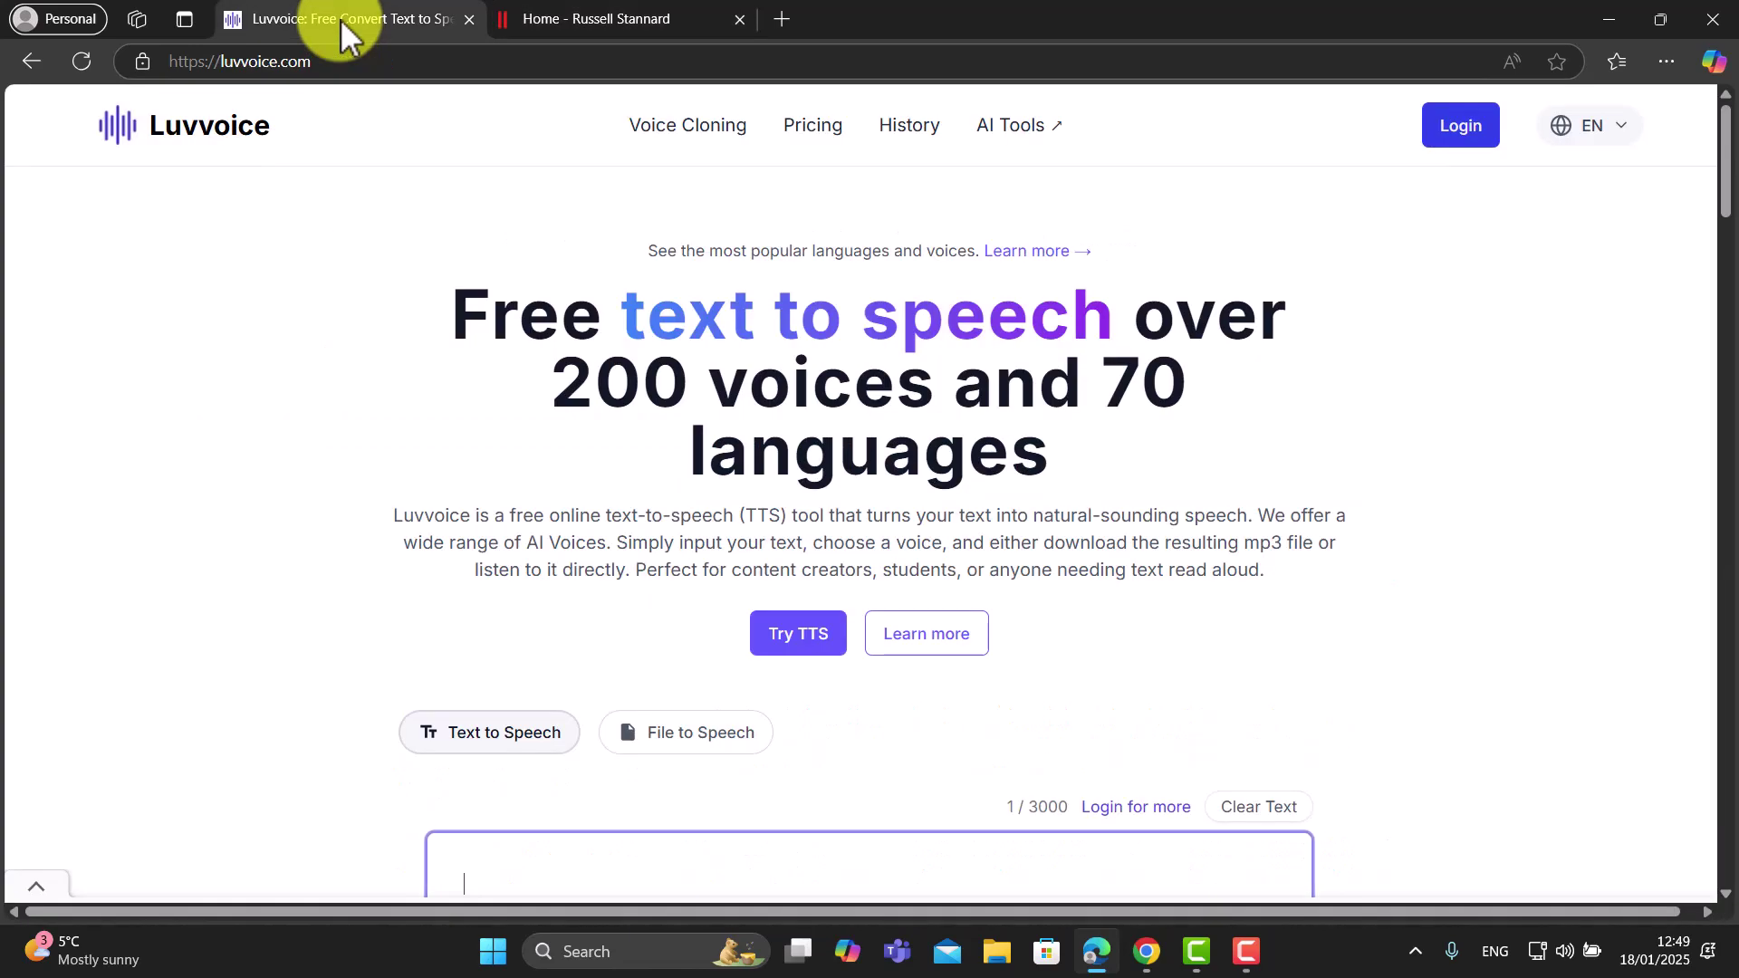
left_click_drag(1720, 174, 1727, 232)
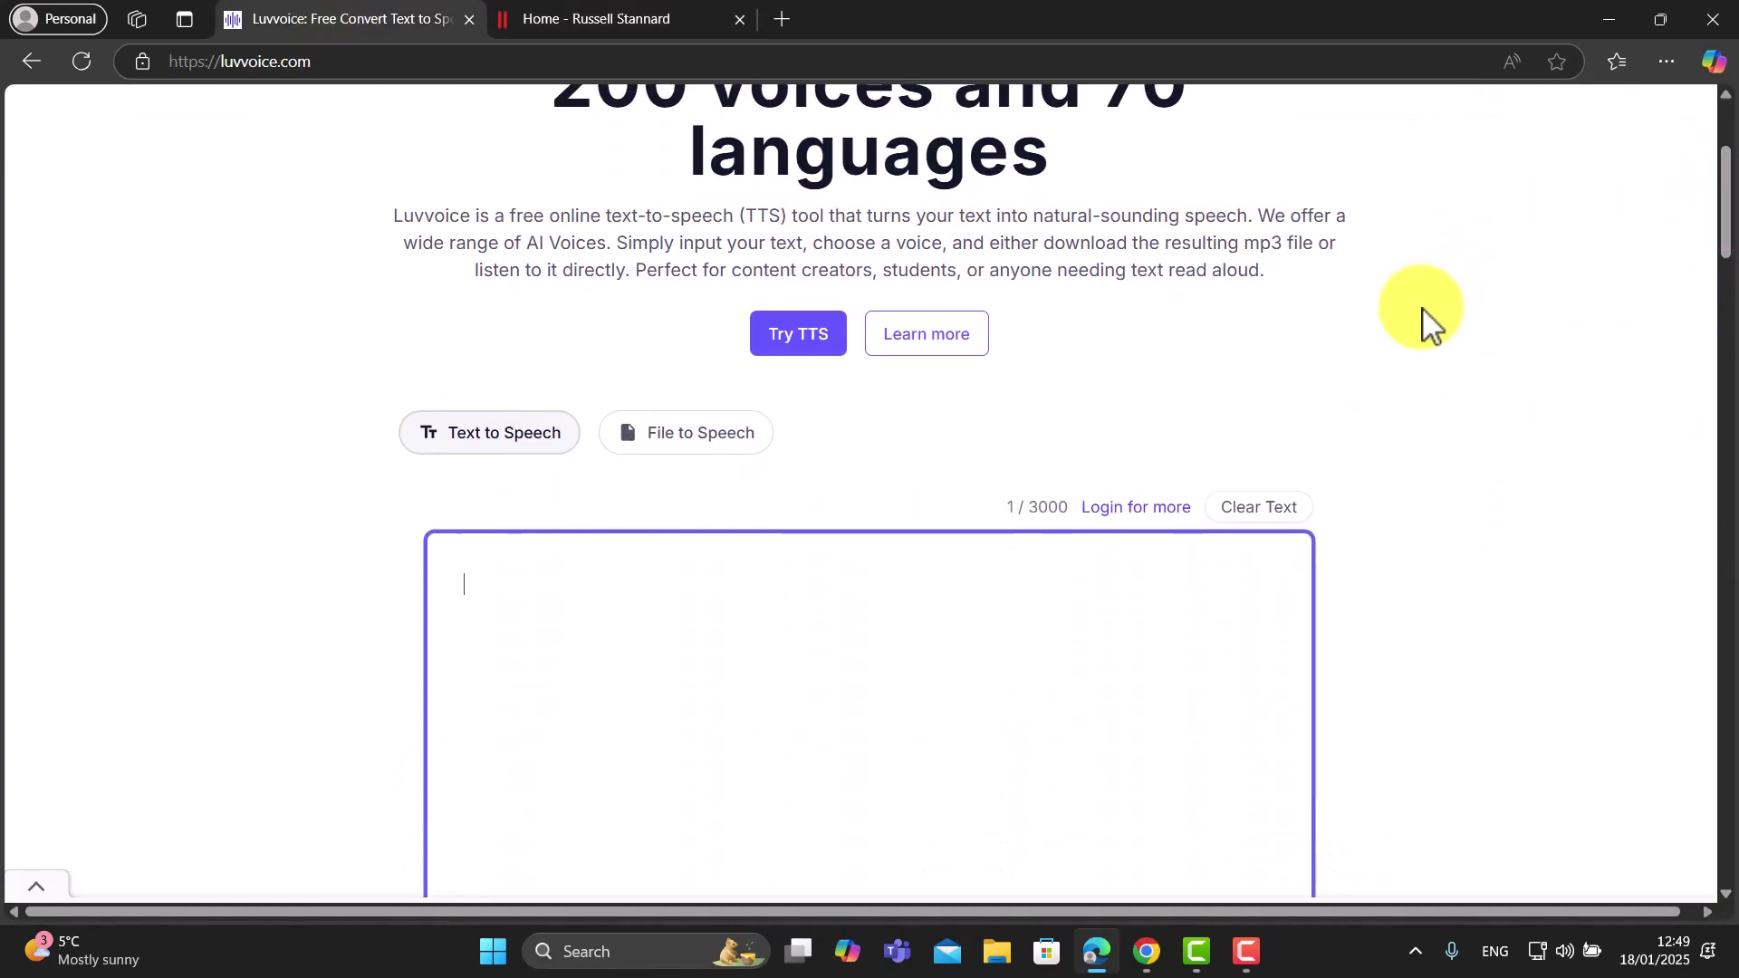
left_click(801, 335)
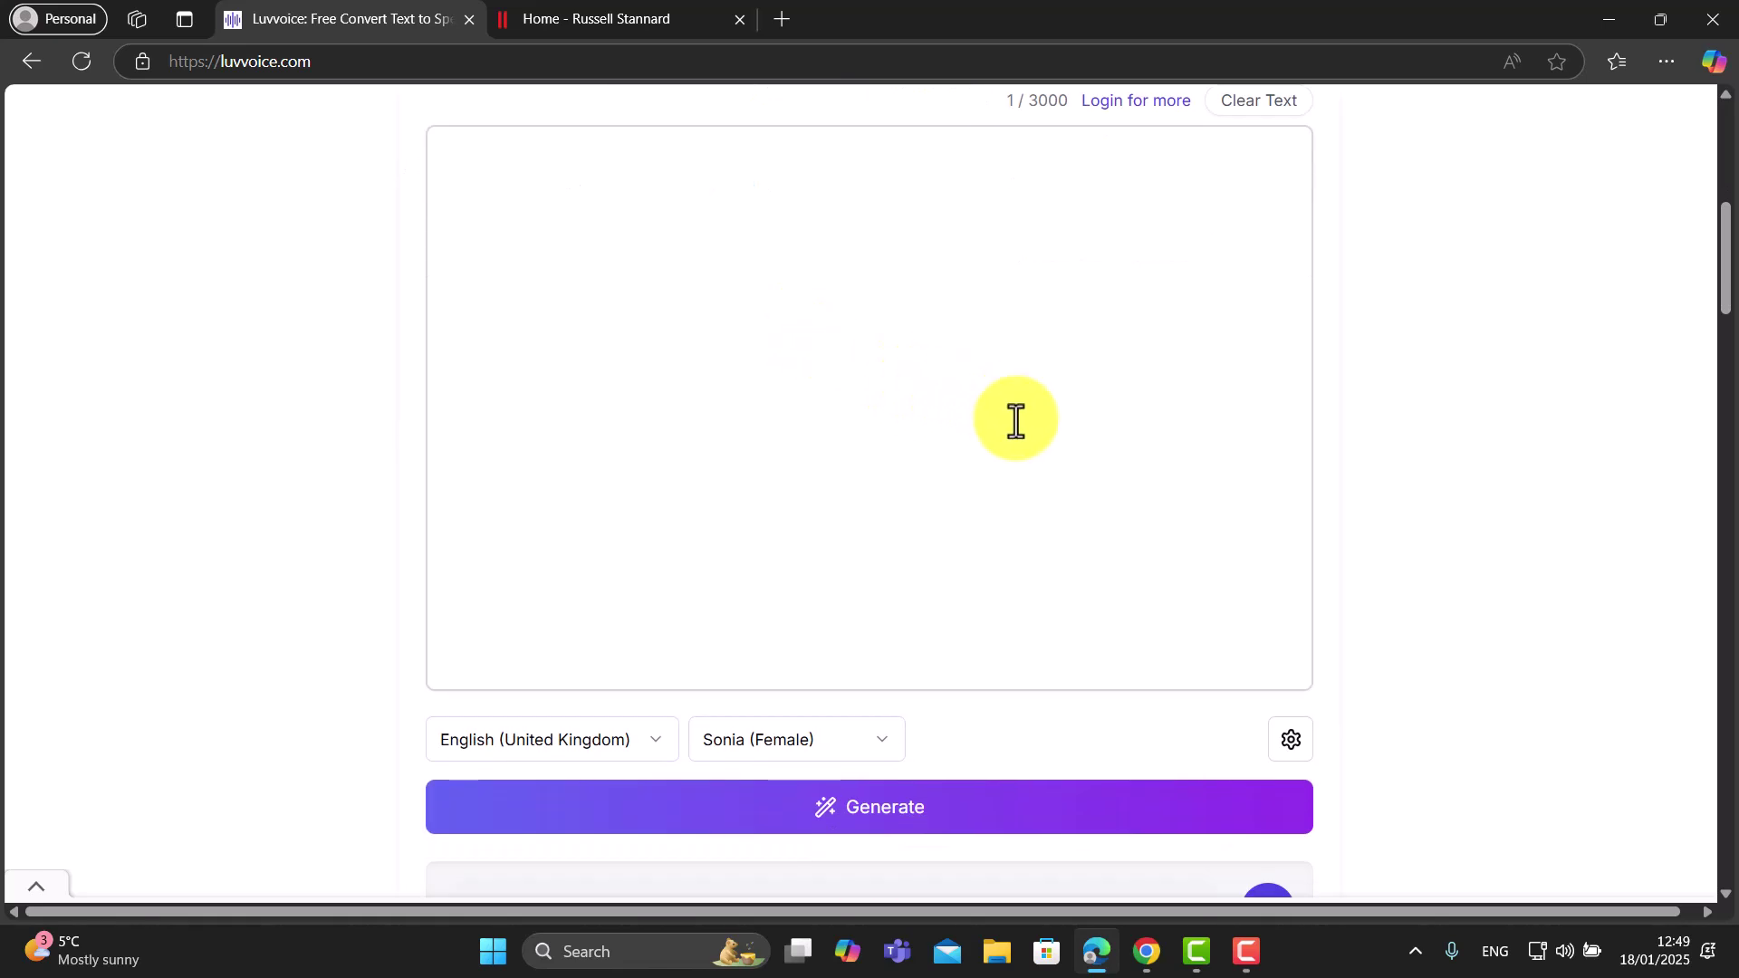
left_click(700, 278)
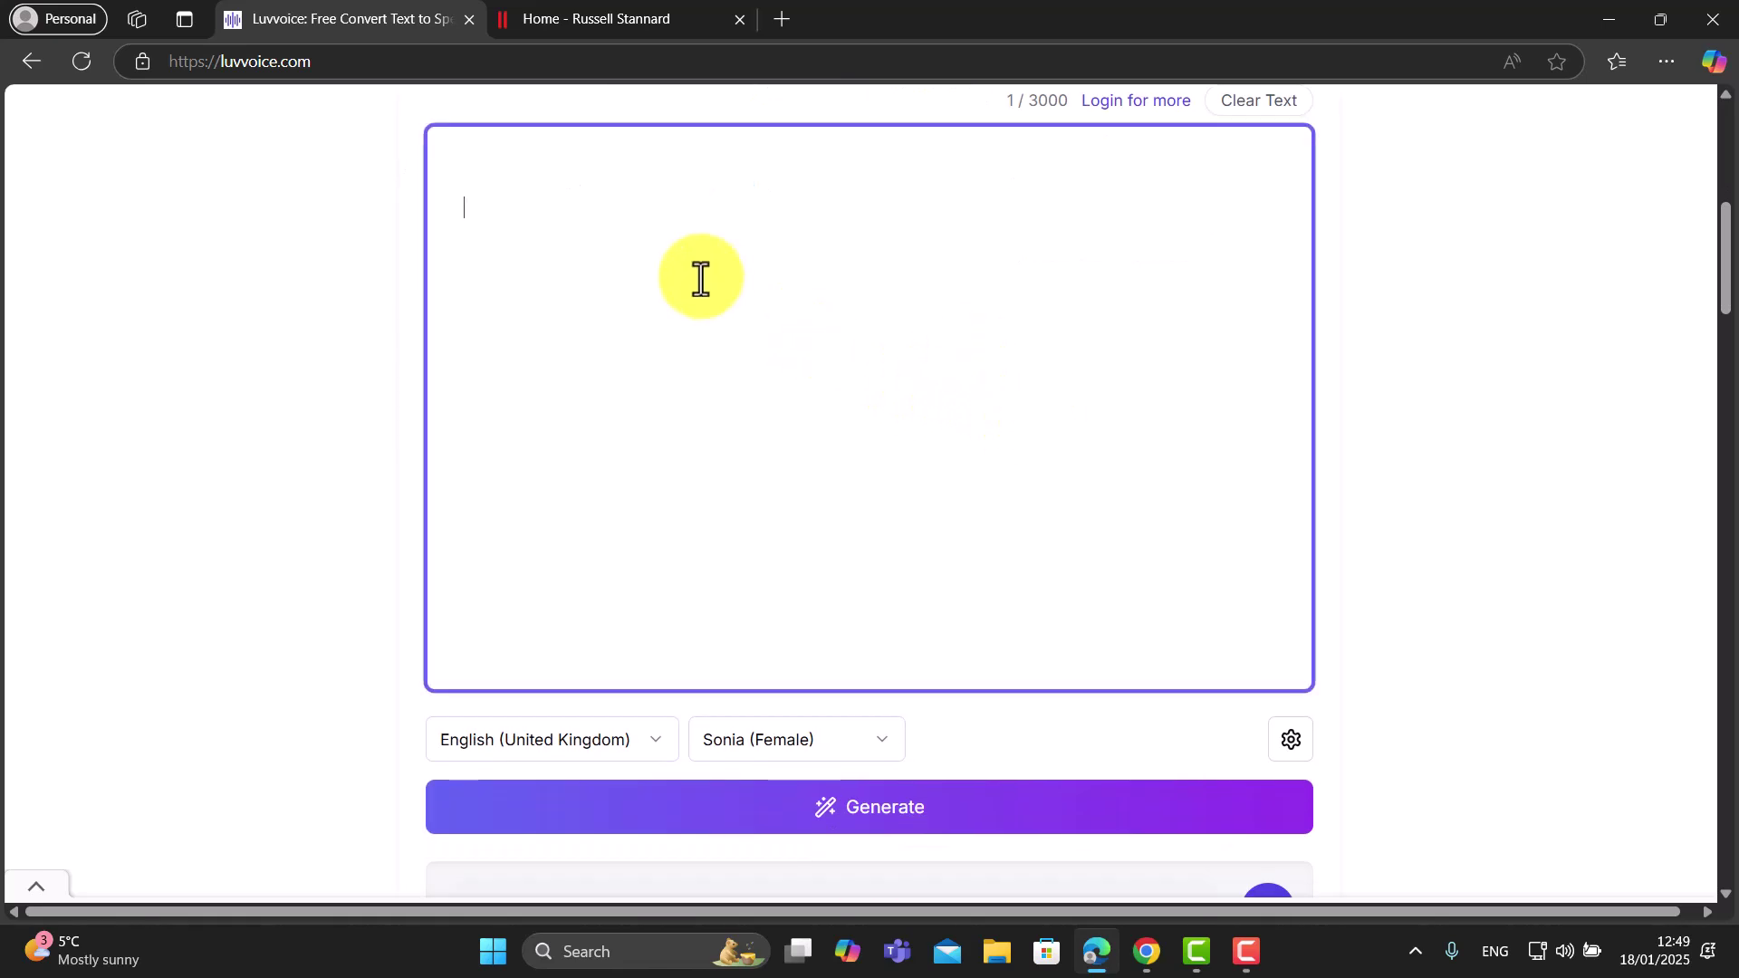
type("Russell Stannard is a multi award-winning Educational Technologist and founder of www.teachertrainingvideos.com. He has more than 80,000 subscribers on his YouTube channel. He received awards from the British Council ELTONS, the Times Higher and the University of Westminster for his work in the use of ICT in education. He trains language educators in the use of technology to enhance teaching and learning. His focus is on the use of technology outside of the classroom to extend learning options for students but he has also worked on the development of blended learning delivery and more recently AI. He has presented in more than 50 countries.  His customers include many of the large publishing houses, software companies creating educational content and many different universities from around the world. He also runs several  popular courses with the Norwich Institute for Language Education including Technologies and Approaches to Blended, Hybrid and Online Teaching ( TABHOT) which has been taken by 100s of teachers around the world and has received very positive feedback.")
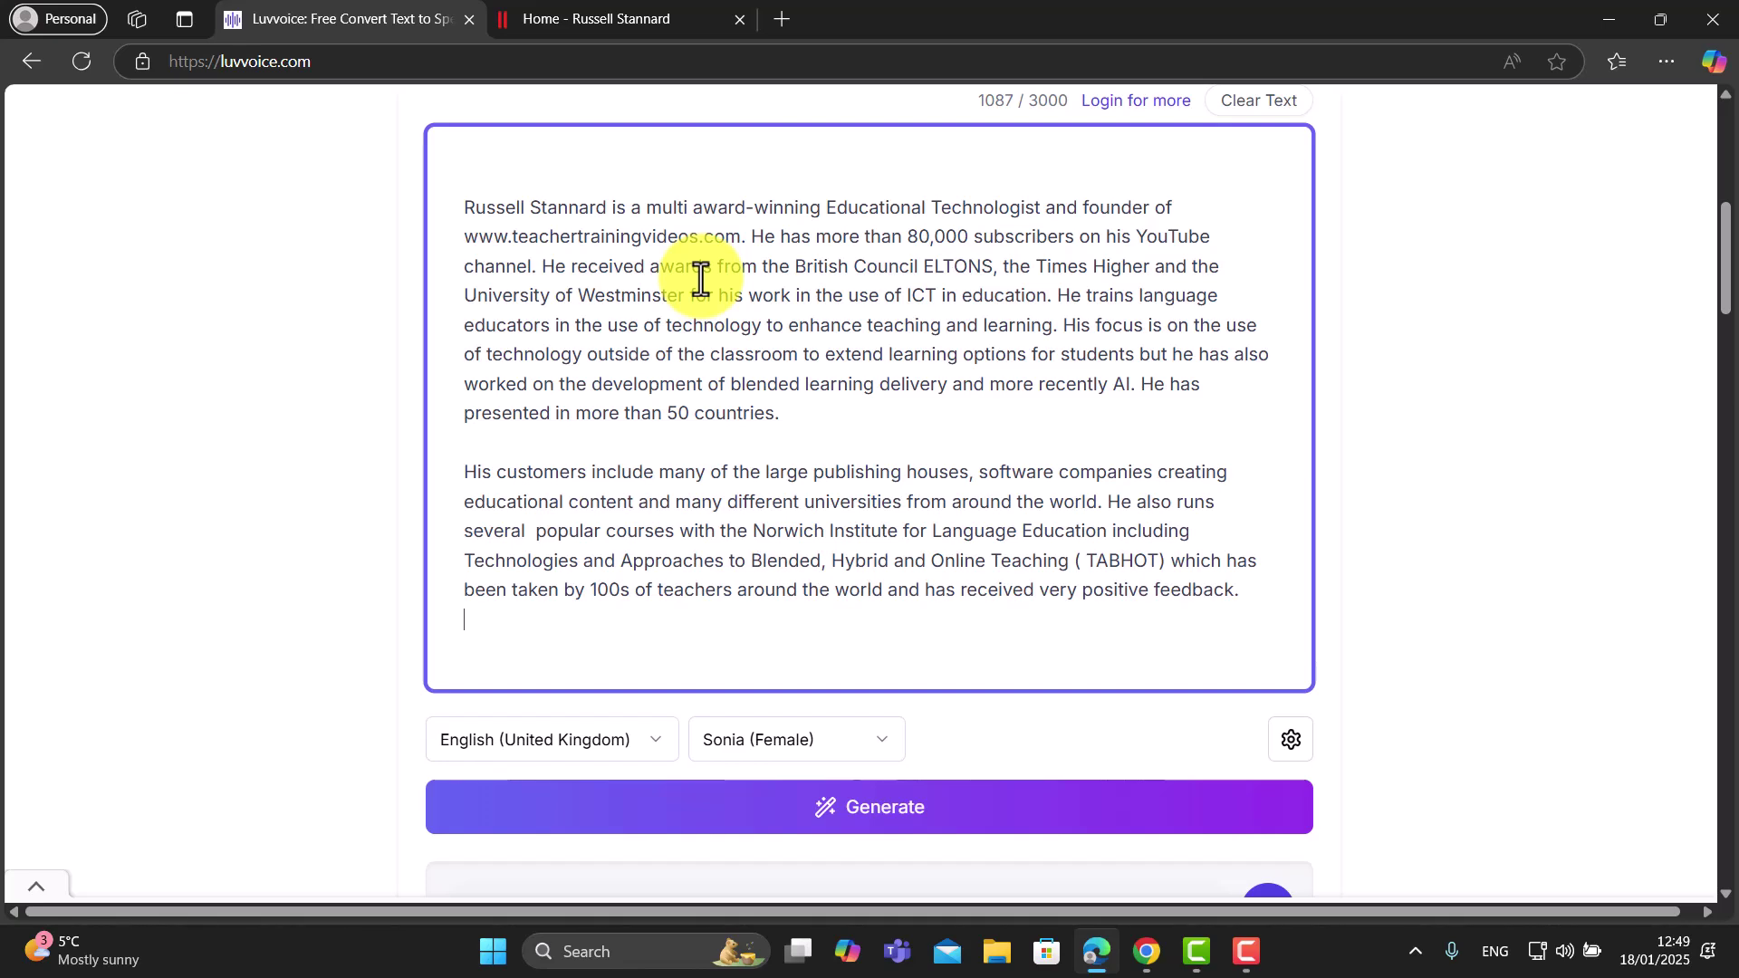
Check the available languages, then generate the biography's speech in English (United Kingdom) with the Sonia (Female) voice.
left_click(654, 750)
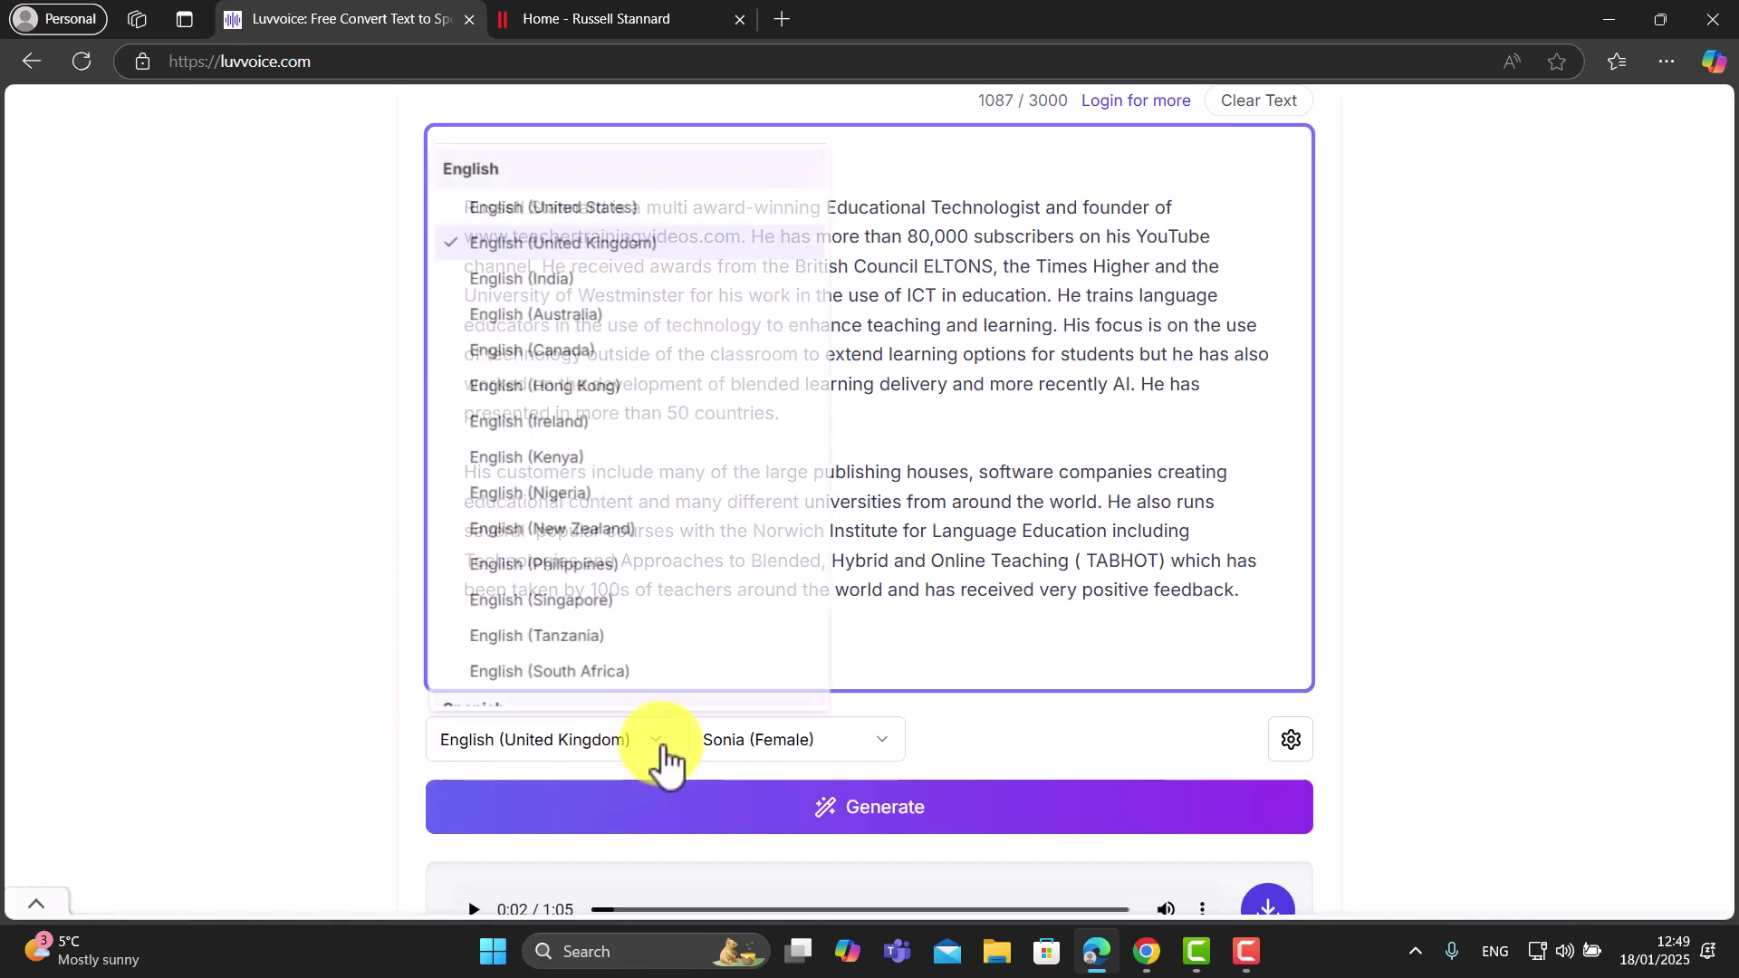
mouse_move(827, 175)
left_mouse_down()
mouse_move(826, 465)
mouse_move(792, 574)
mouse_move(807, 172)
left_mouse_up()
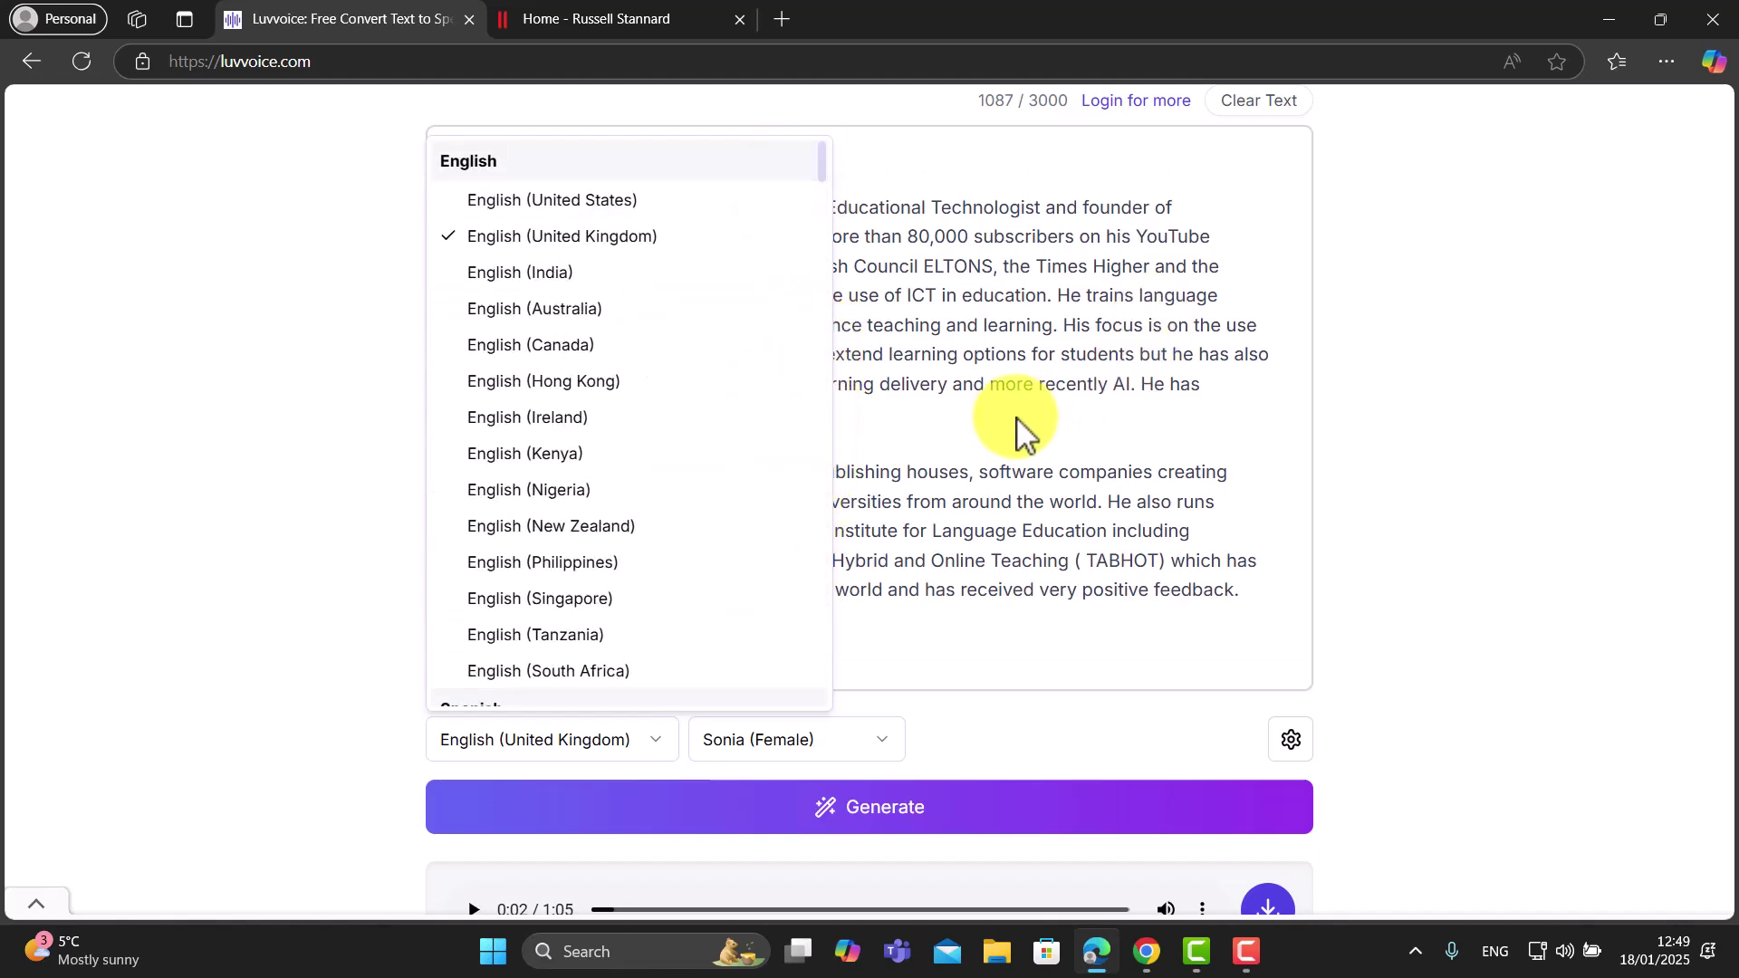
left_click(1207, 415)
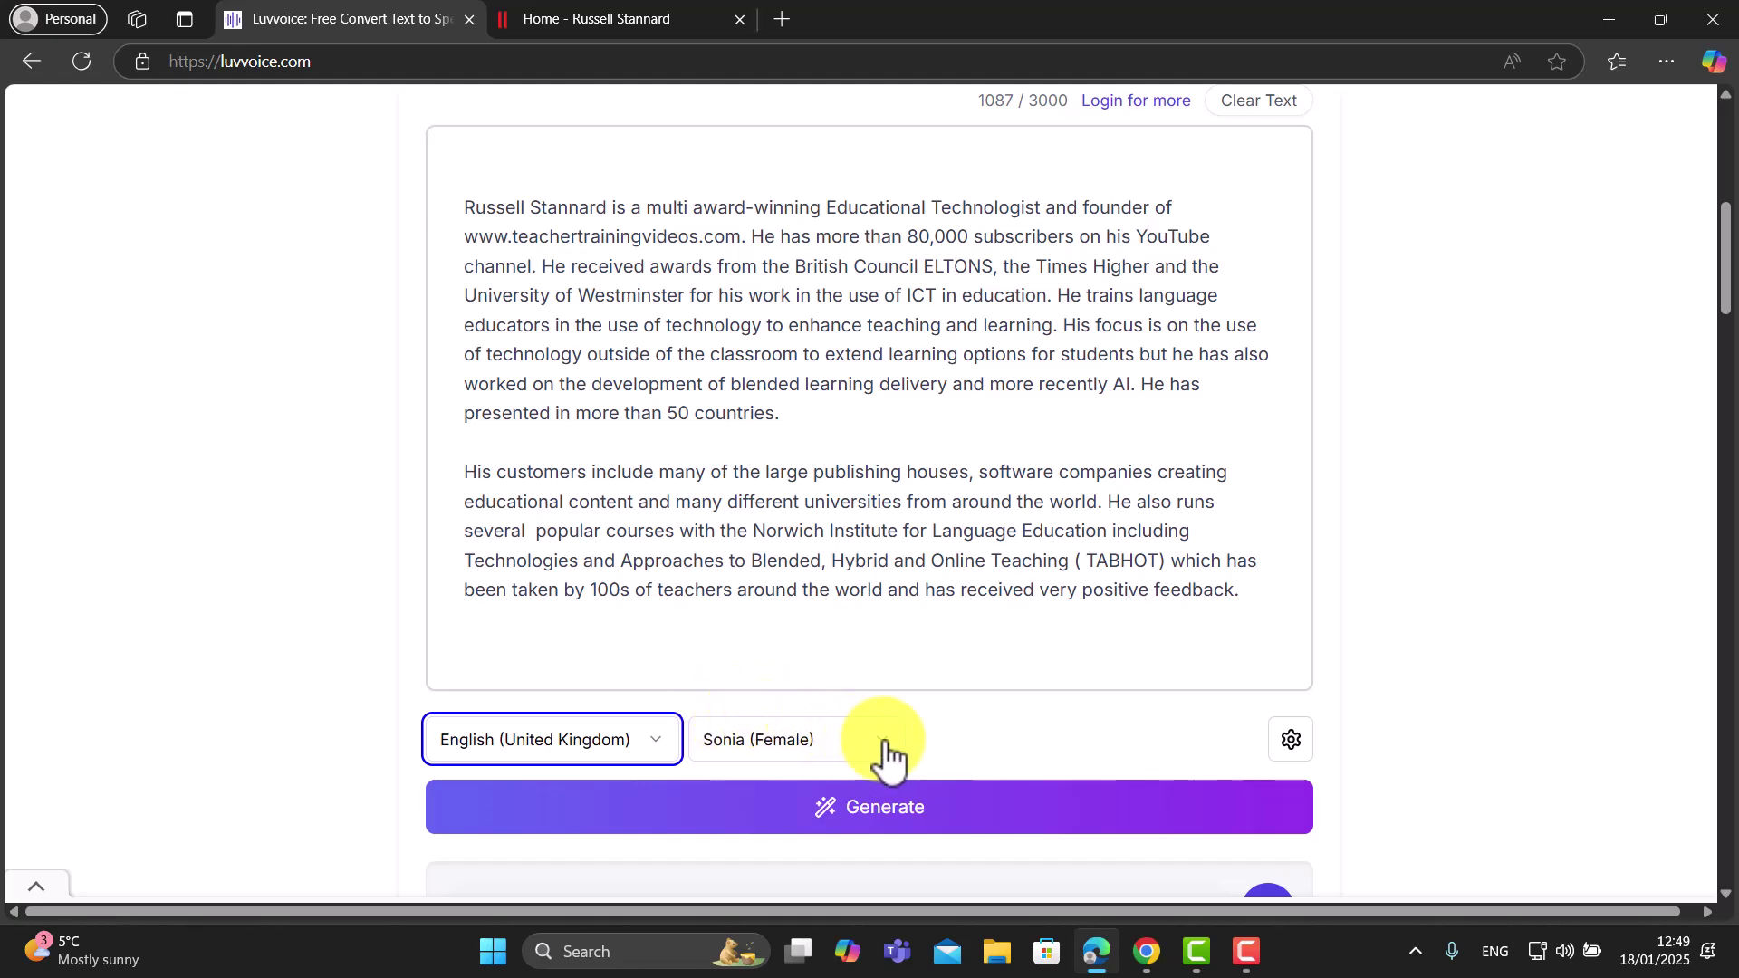
left_click(884, 743)
left_click(738, 604)
left_click(1005, 820)
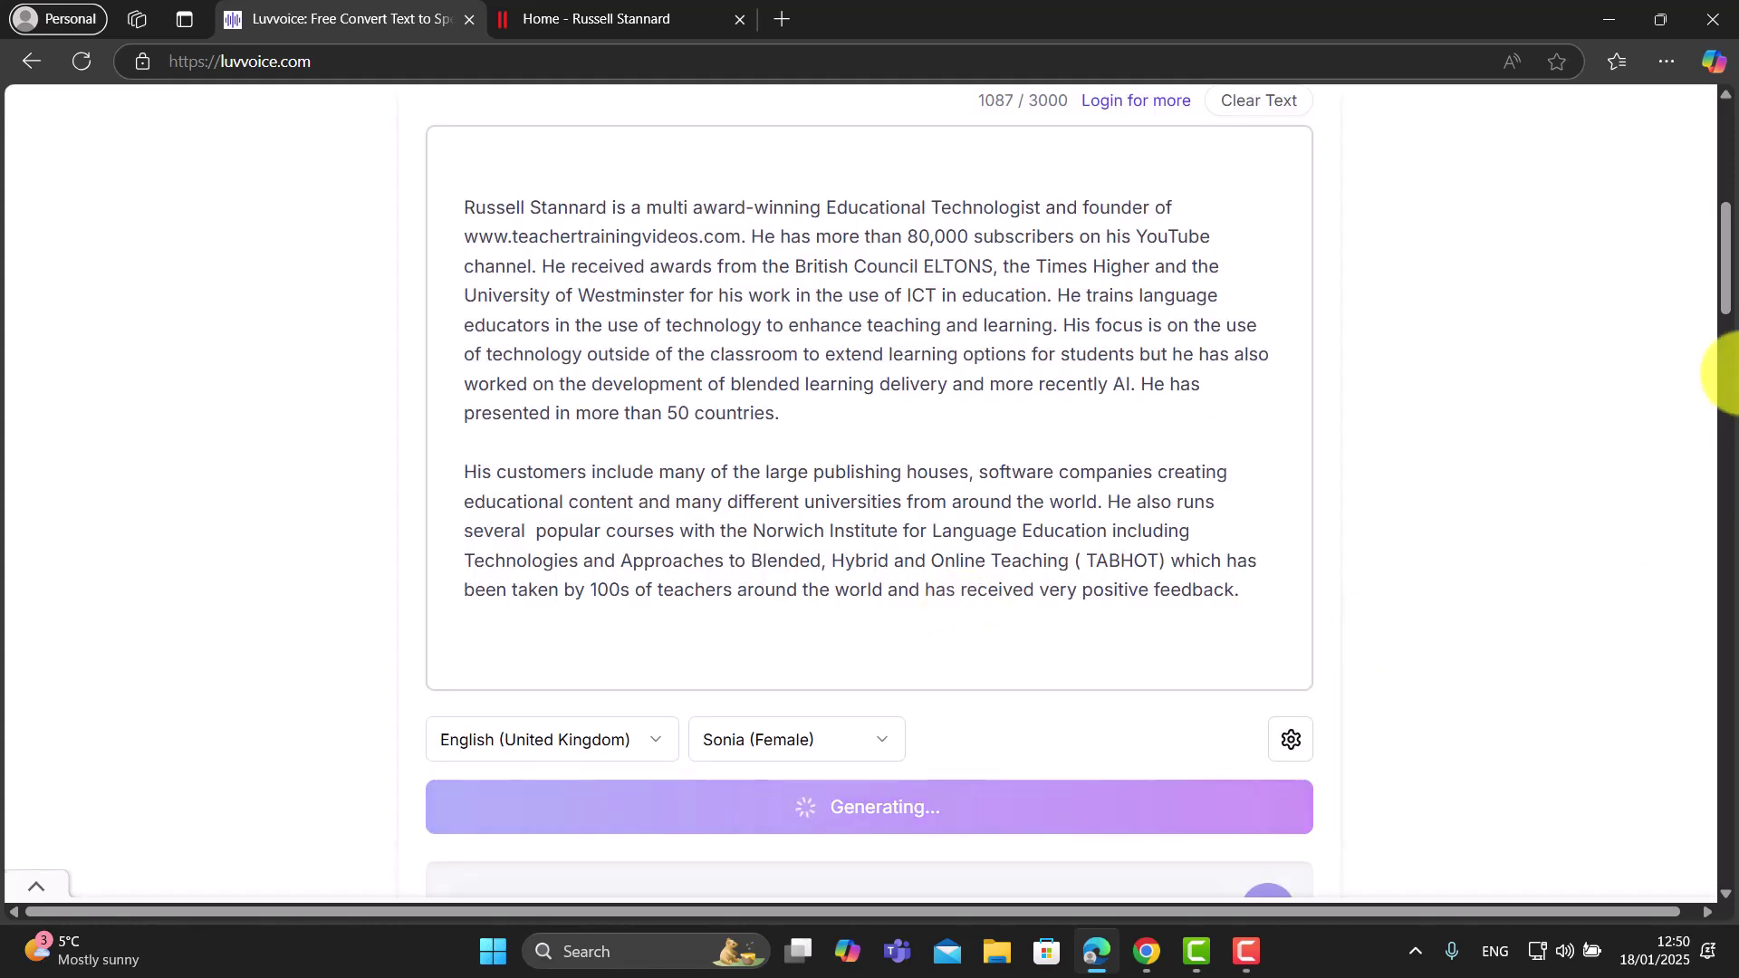
Play the opening of the generated biography audio and pause it.
scroll(893, 376, "down", 2)
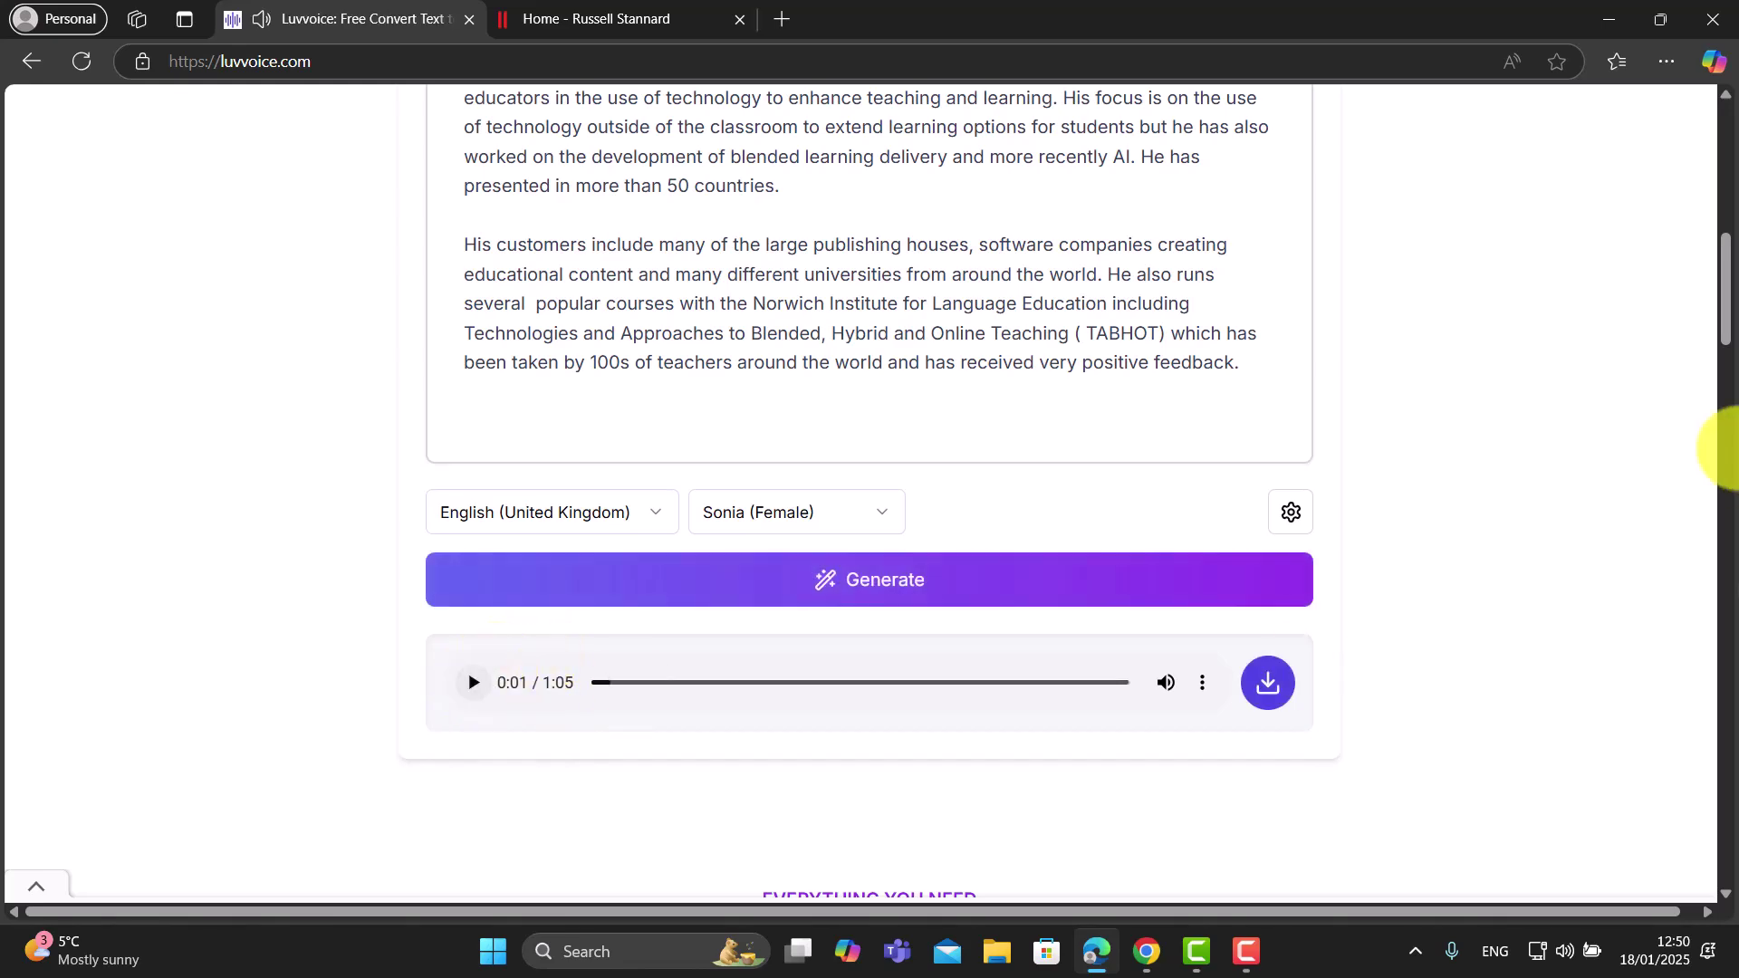
left_click_drag(1727, 330, 1727, 303)
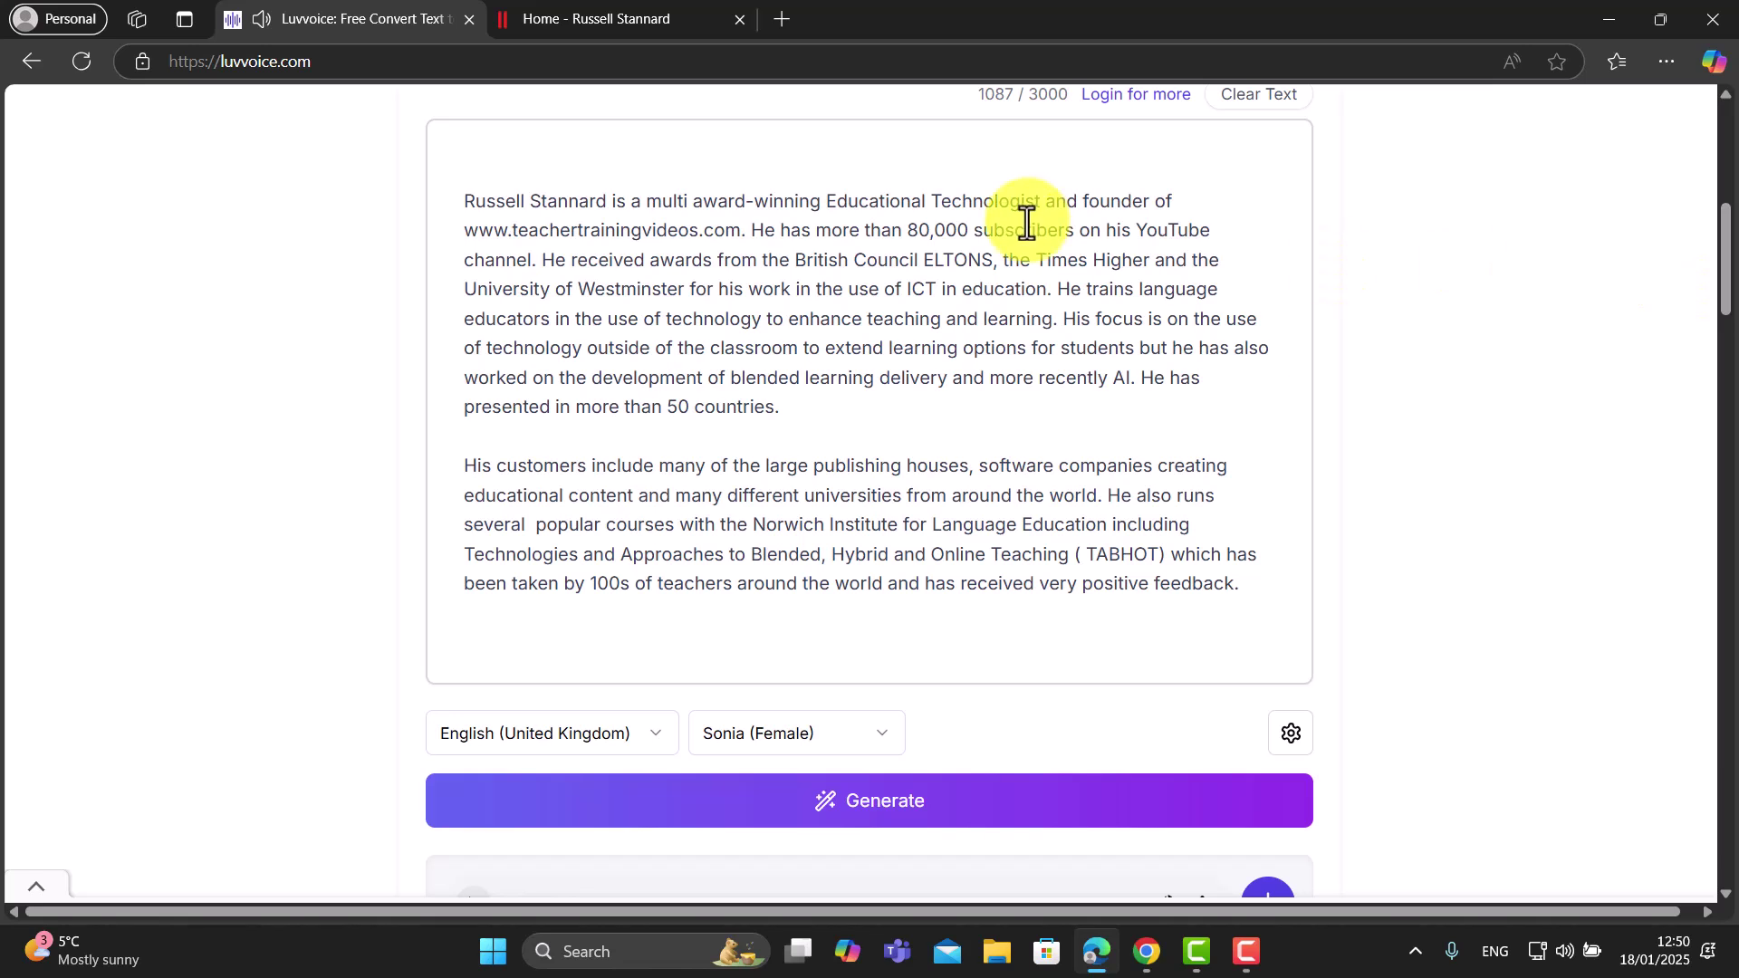
scroll(1727, 231, "down", 1)
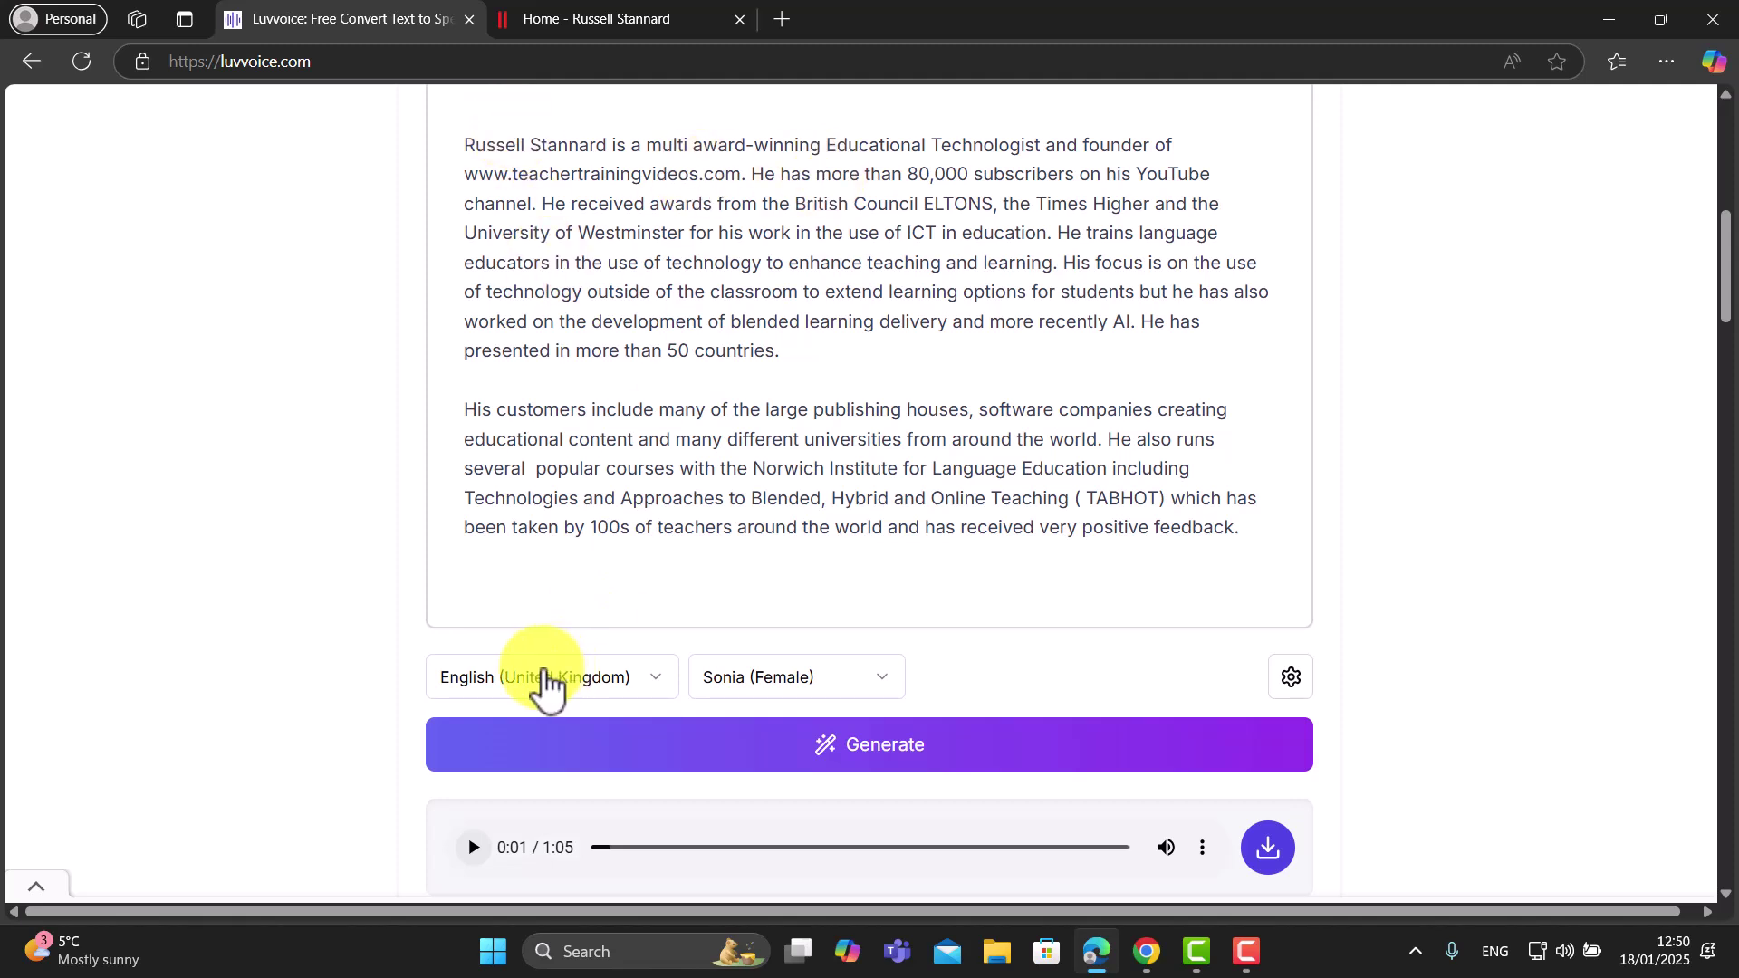
left_click(478, 855)
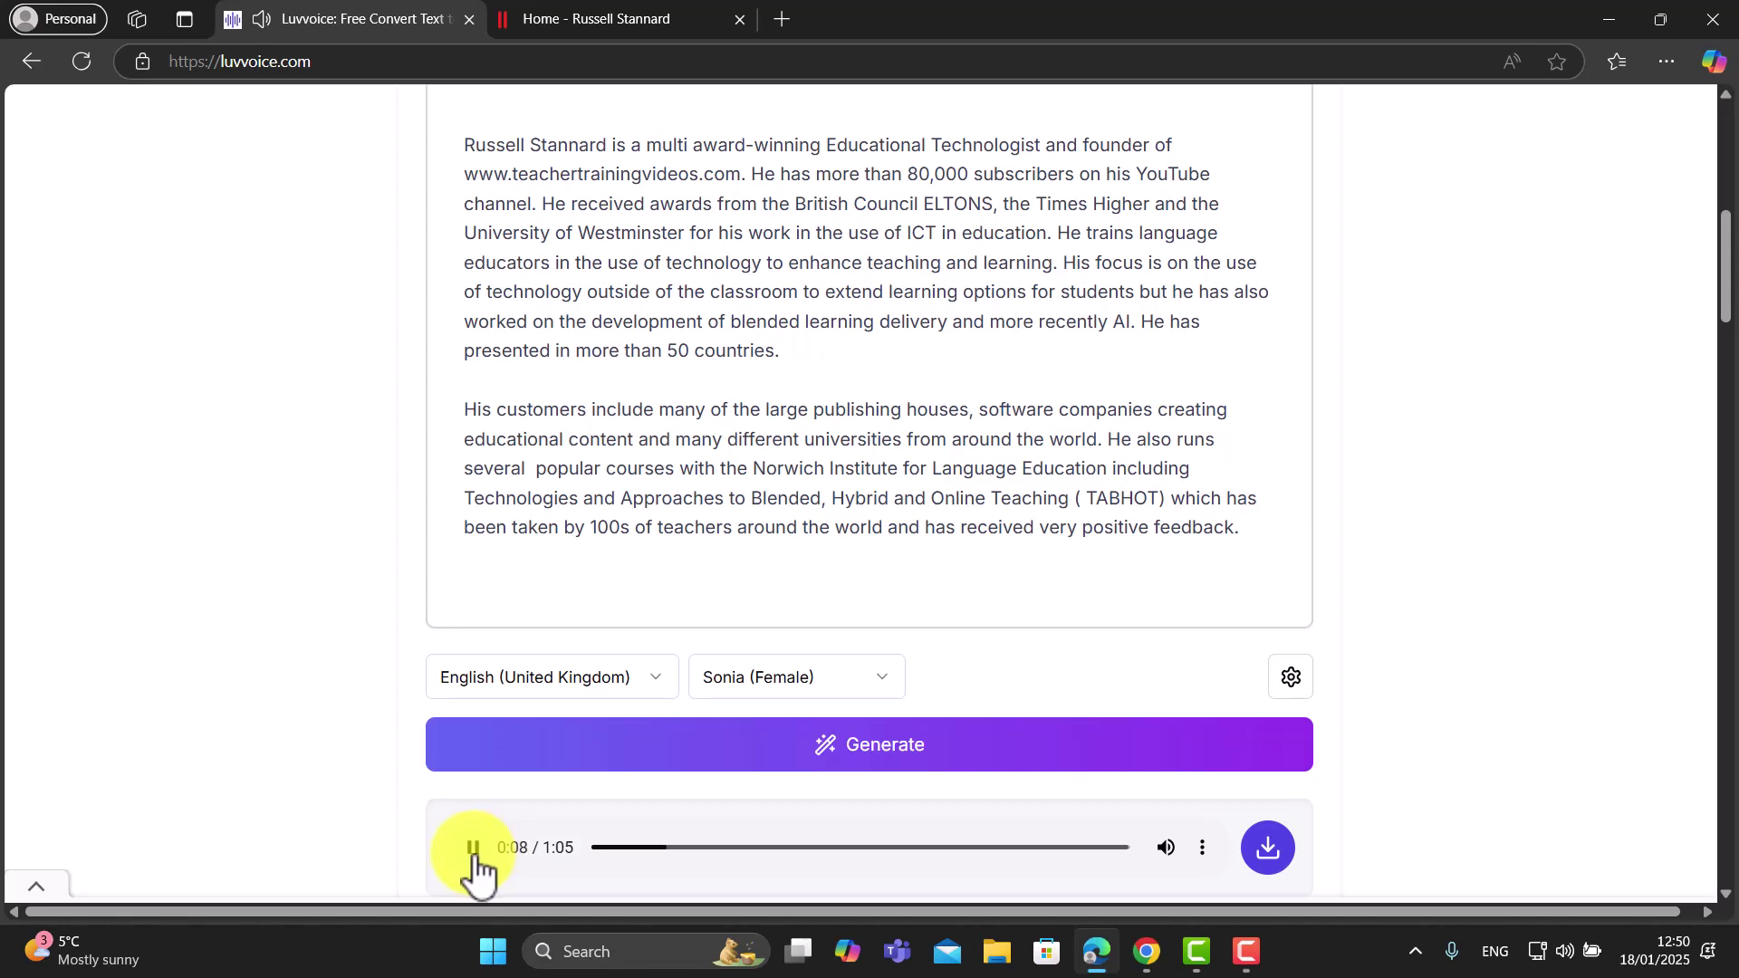
left_click(476, 861)
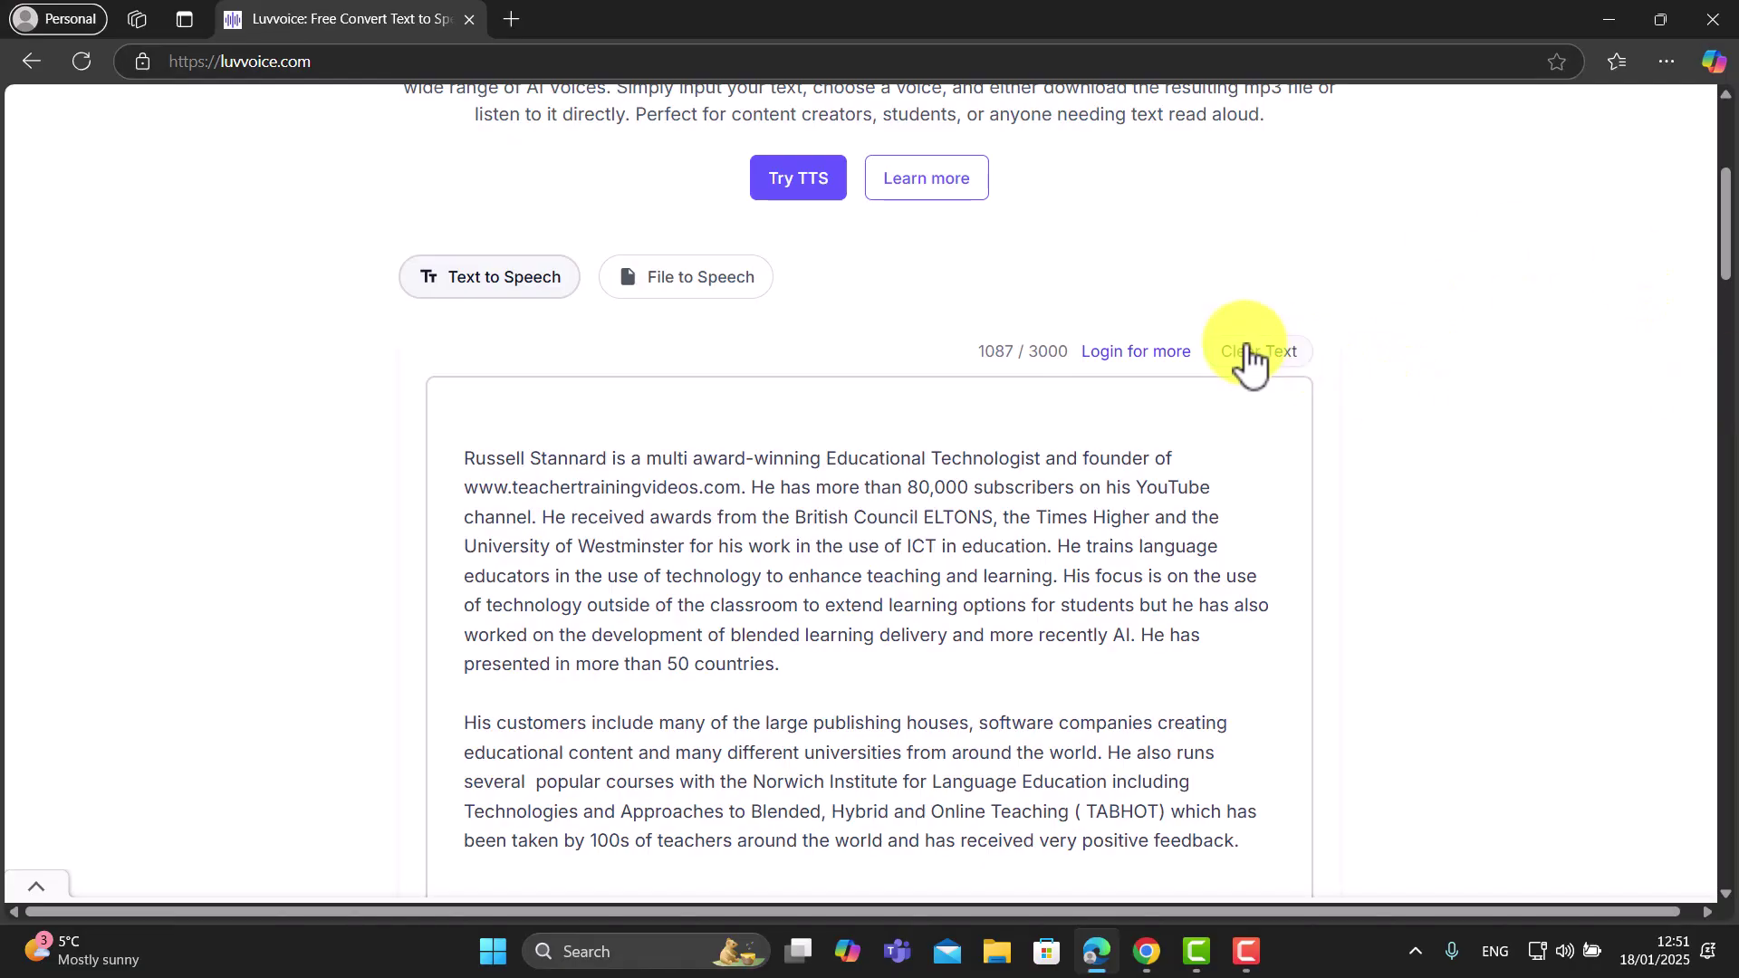
Replace the biography with a one-word-per-line list: Extract, Excuse, Photograph, Photography, Photo, Accommodate, Commotion.
left_click(1252, 354)
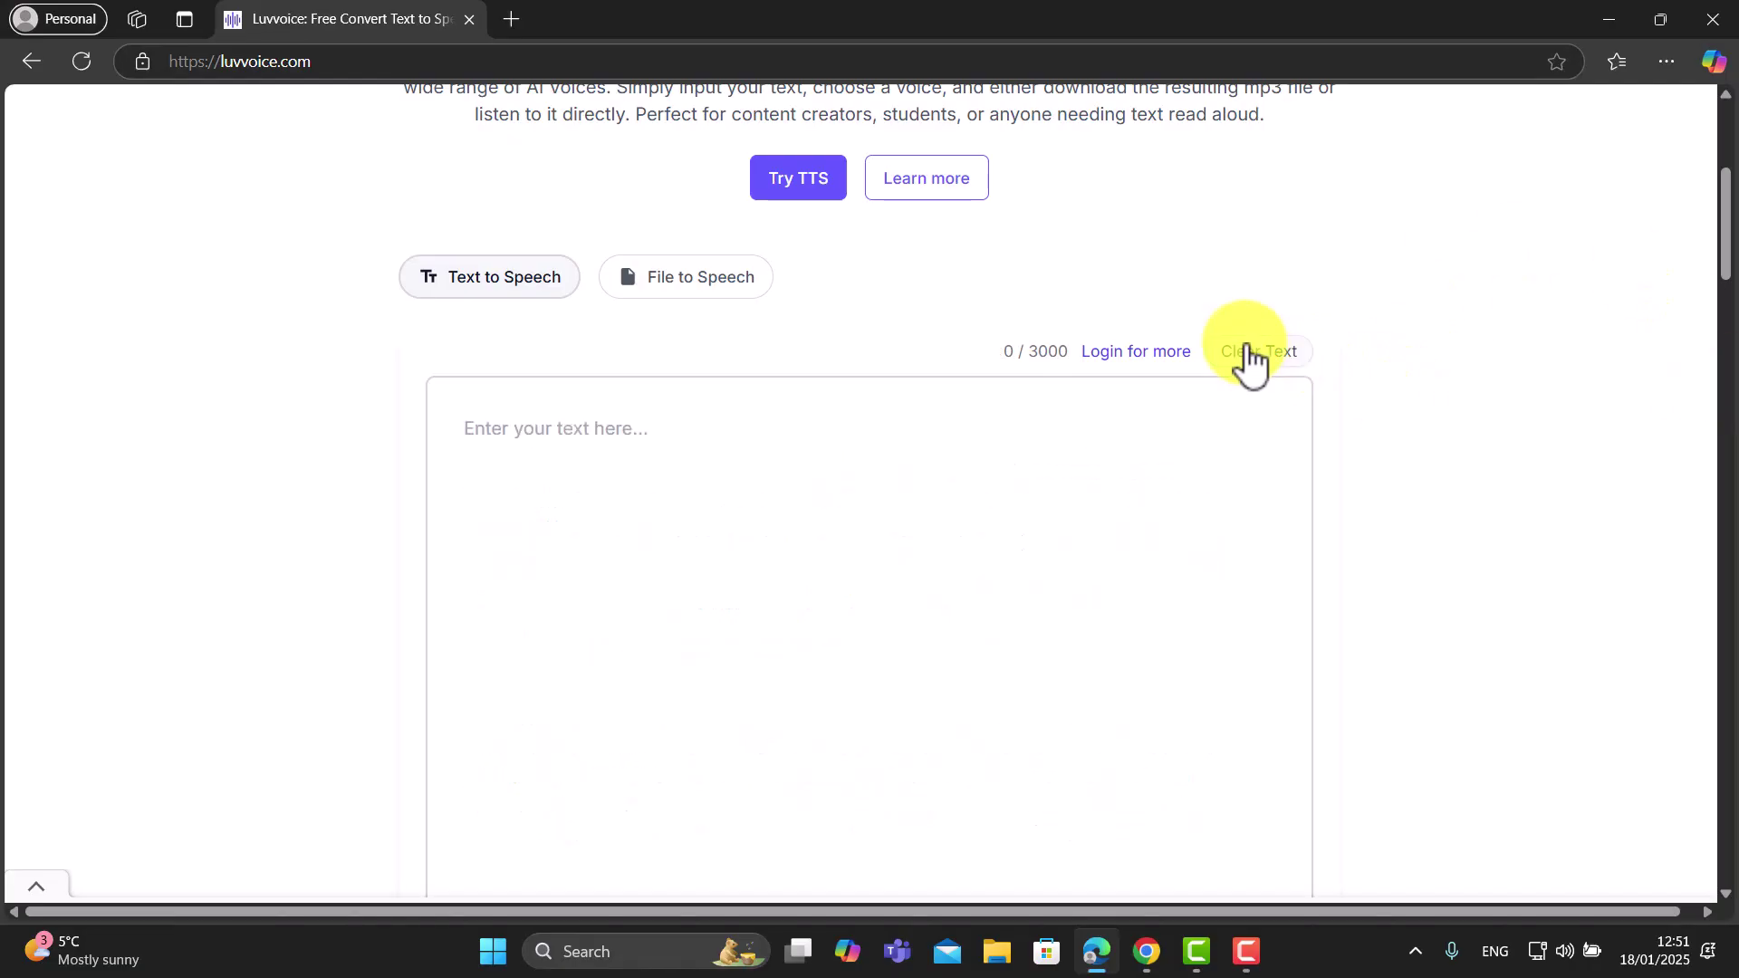
left_click(478, 526)
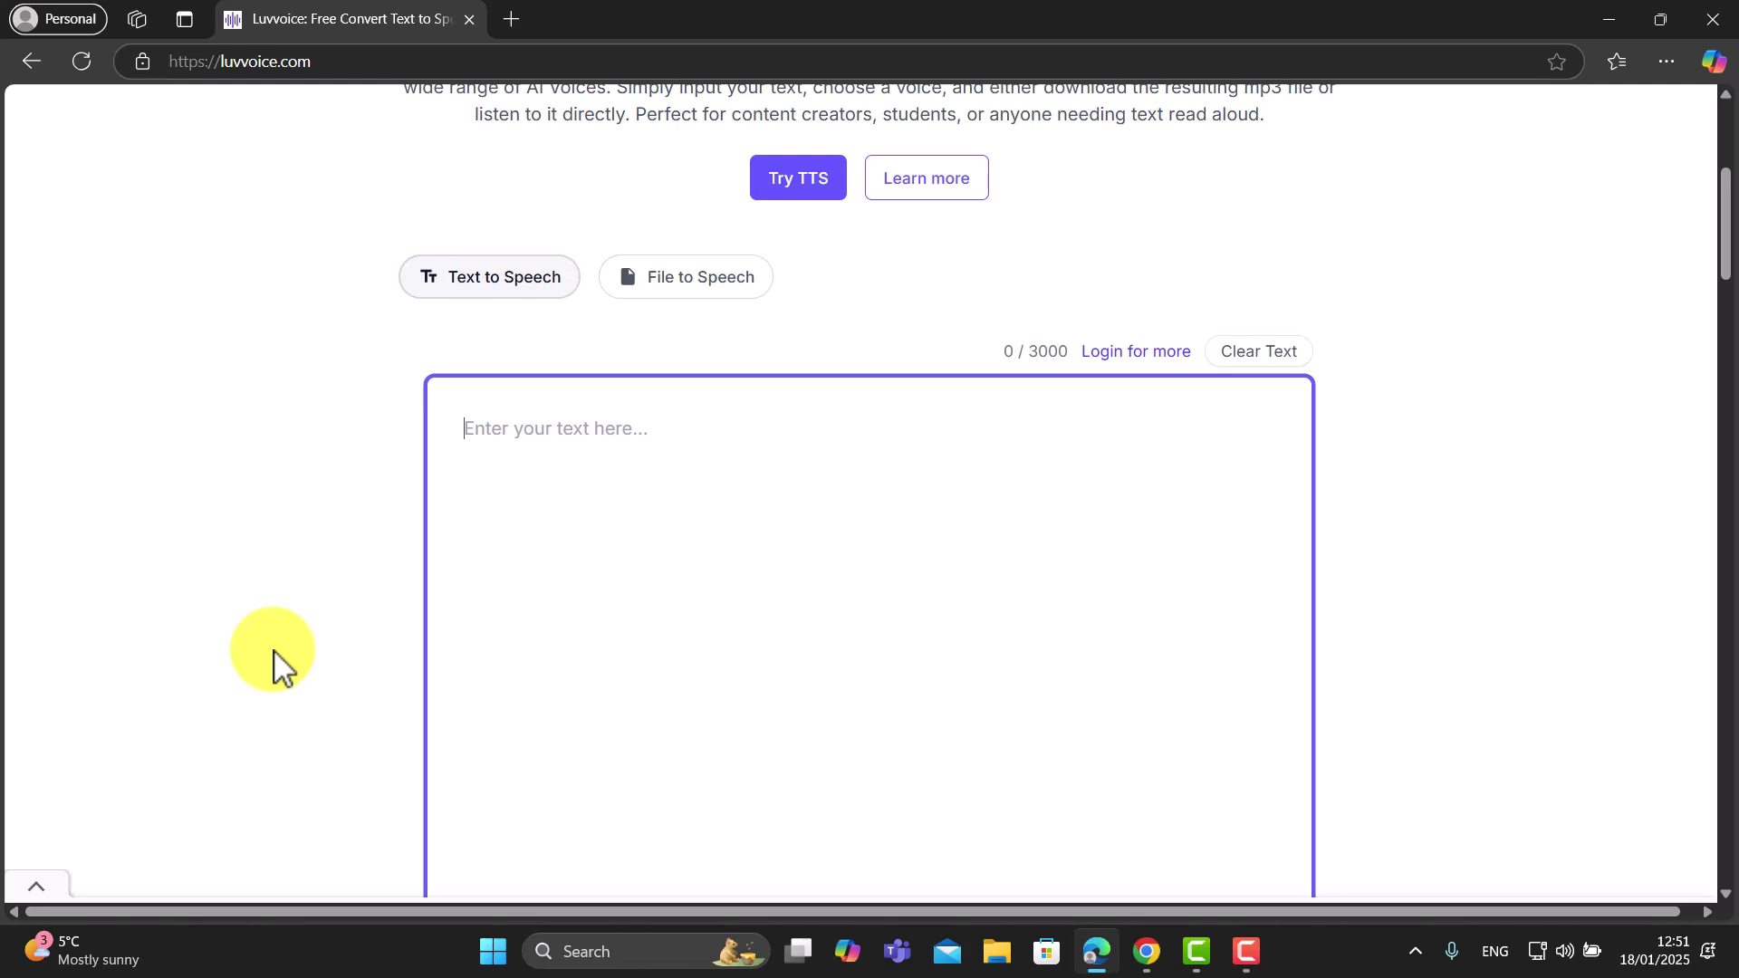
type("Extract Excuse Photograph Photography Photo Accommodate Commotion")
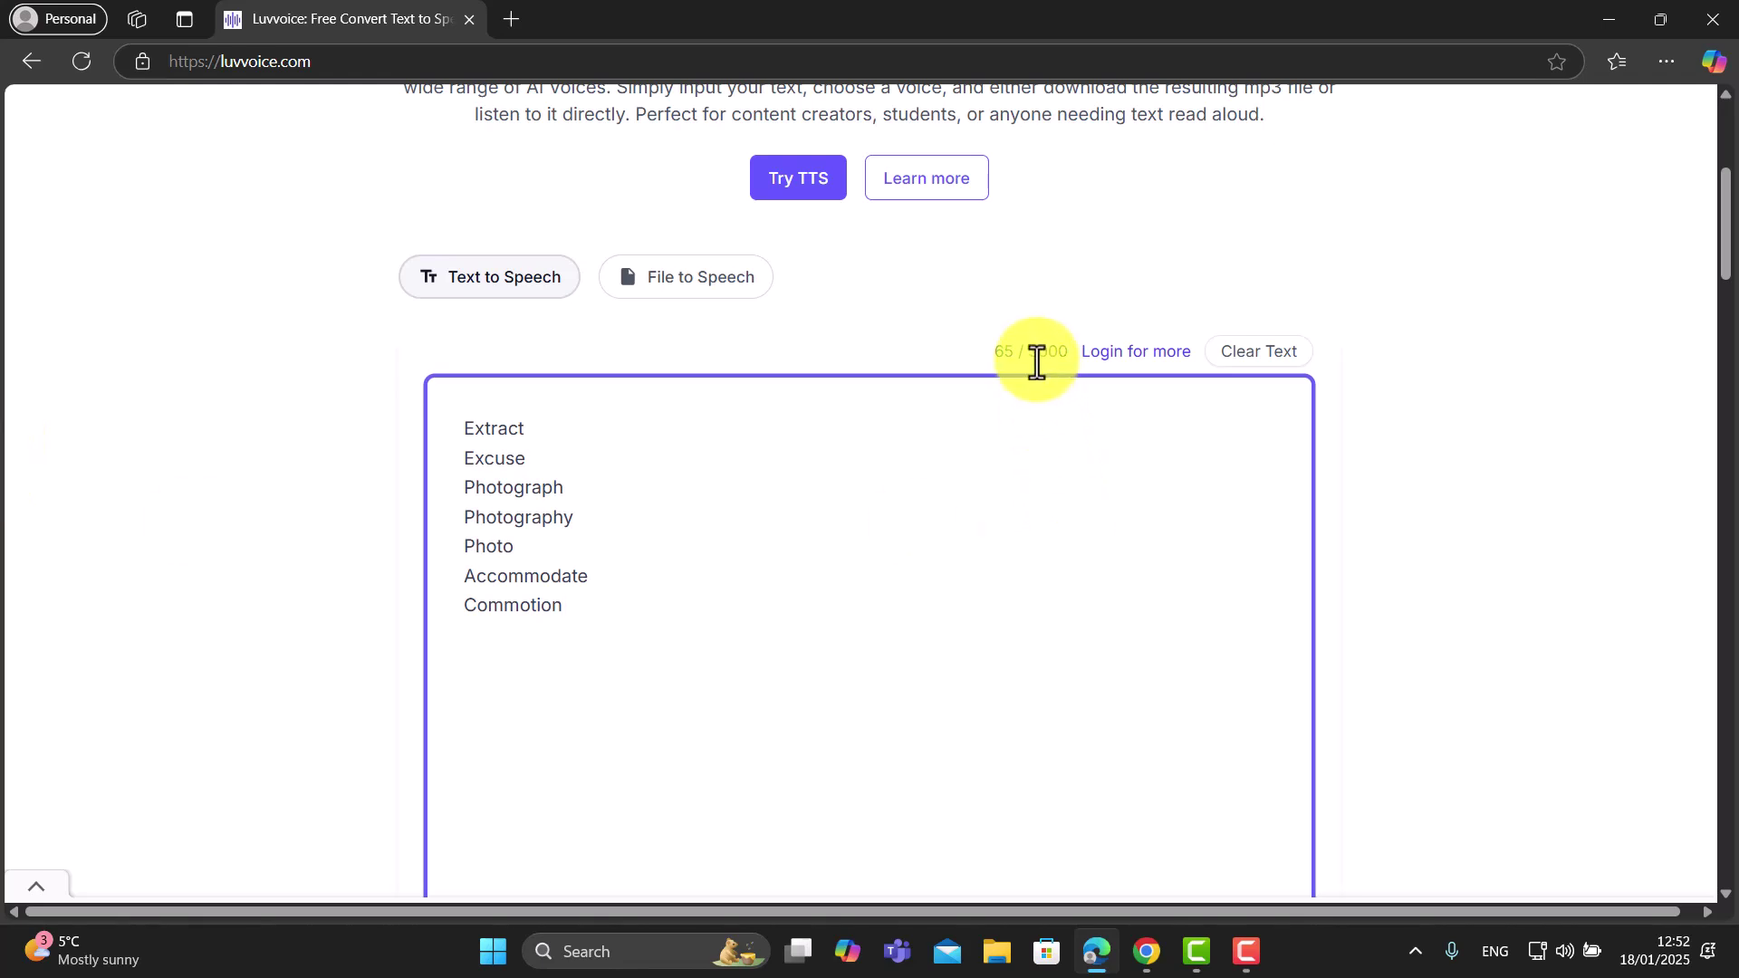
Generate speech for the word list in English (Australia) with the William (Male) voice.
left_click_drag(1725, 237, 1727, 286)
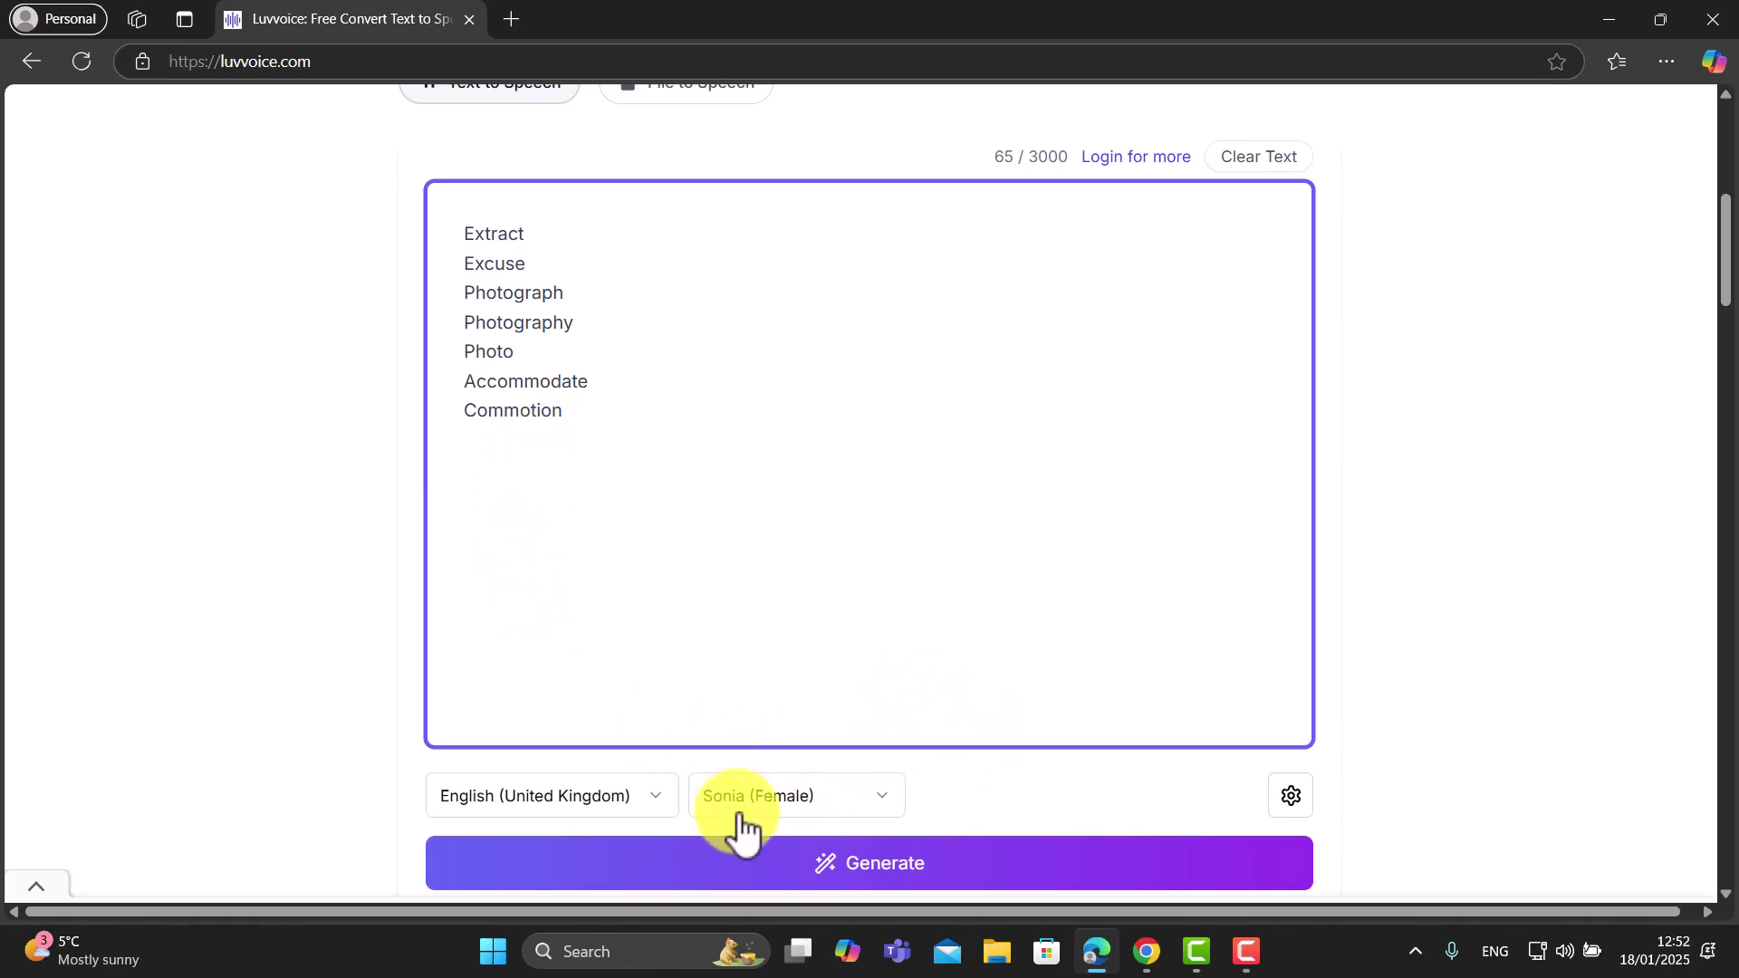
left_click(659, 797)
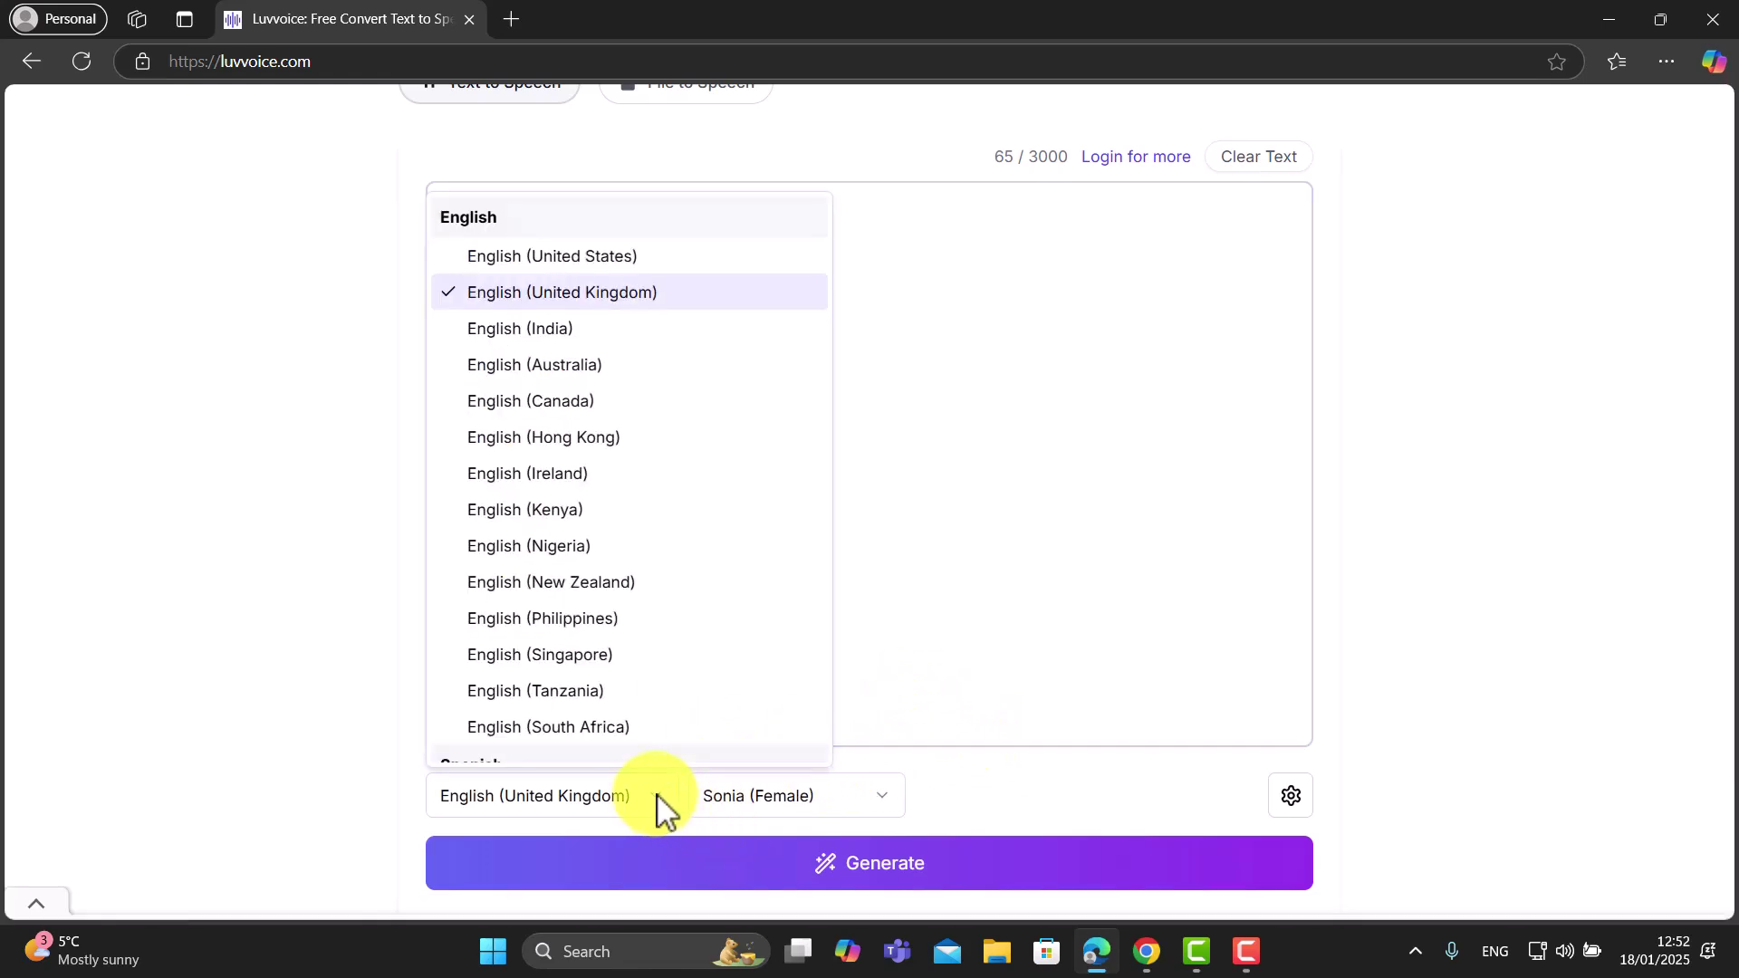
left_click(535, 365)
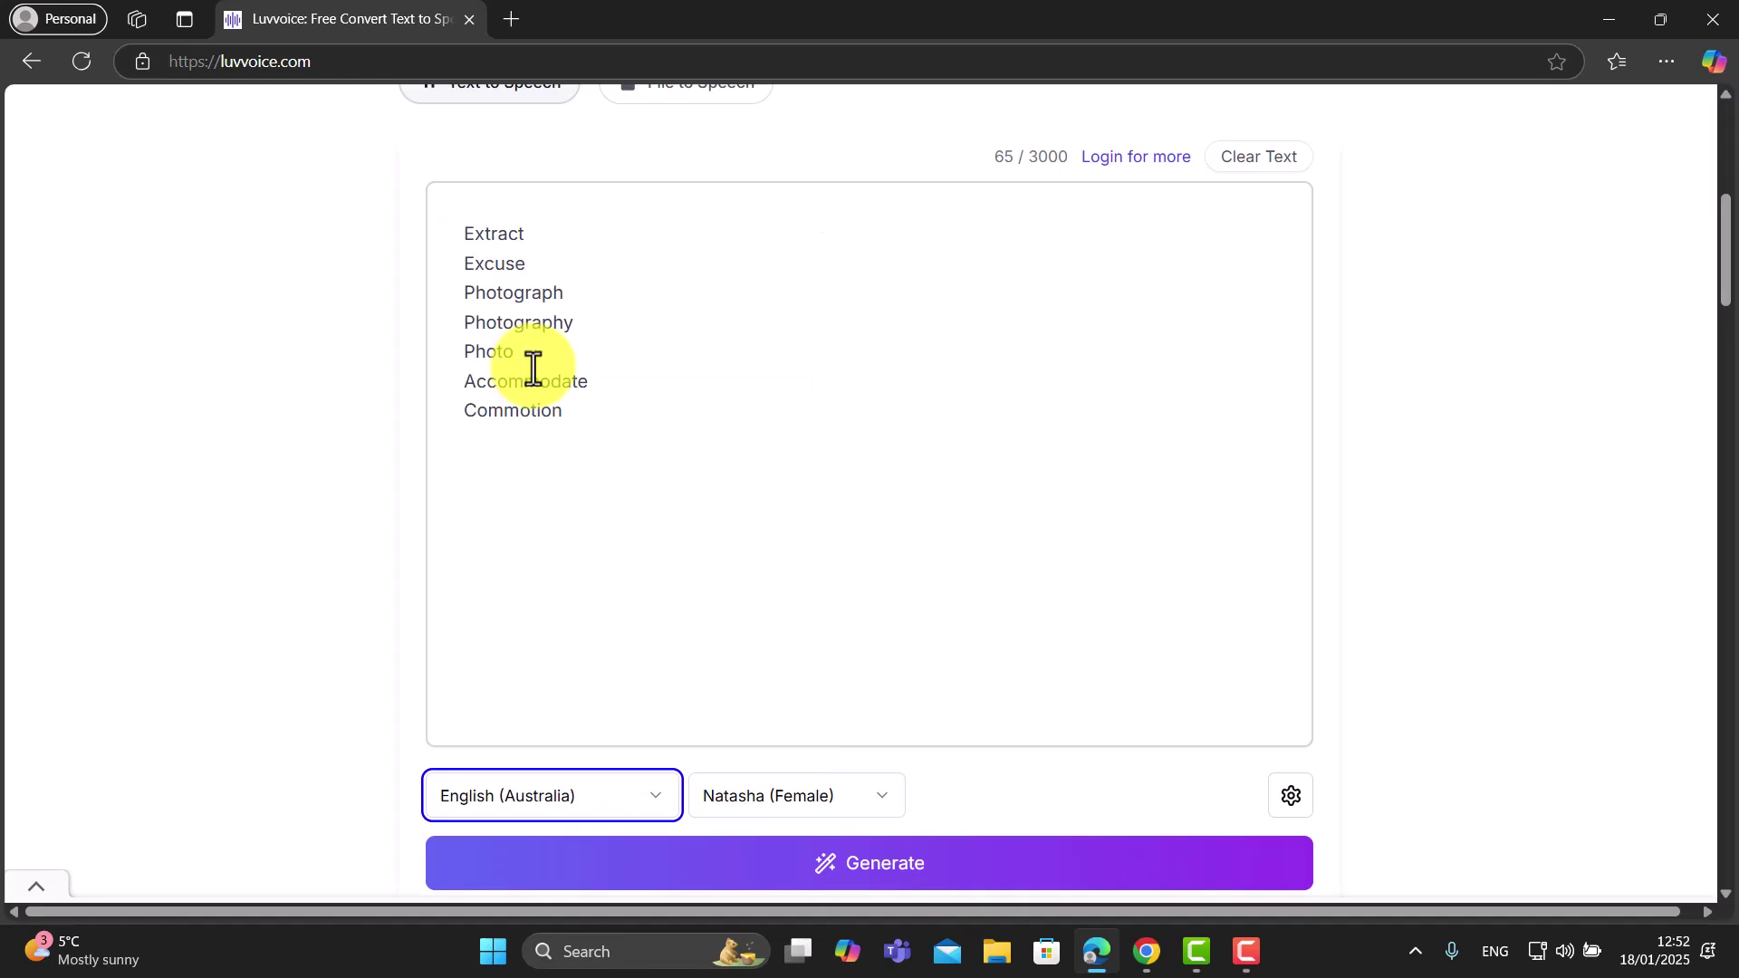
left_click(881, 797)
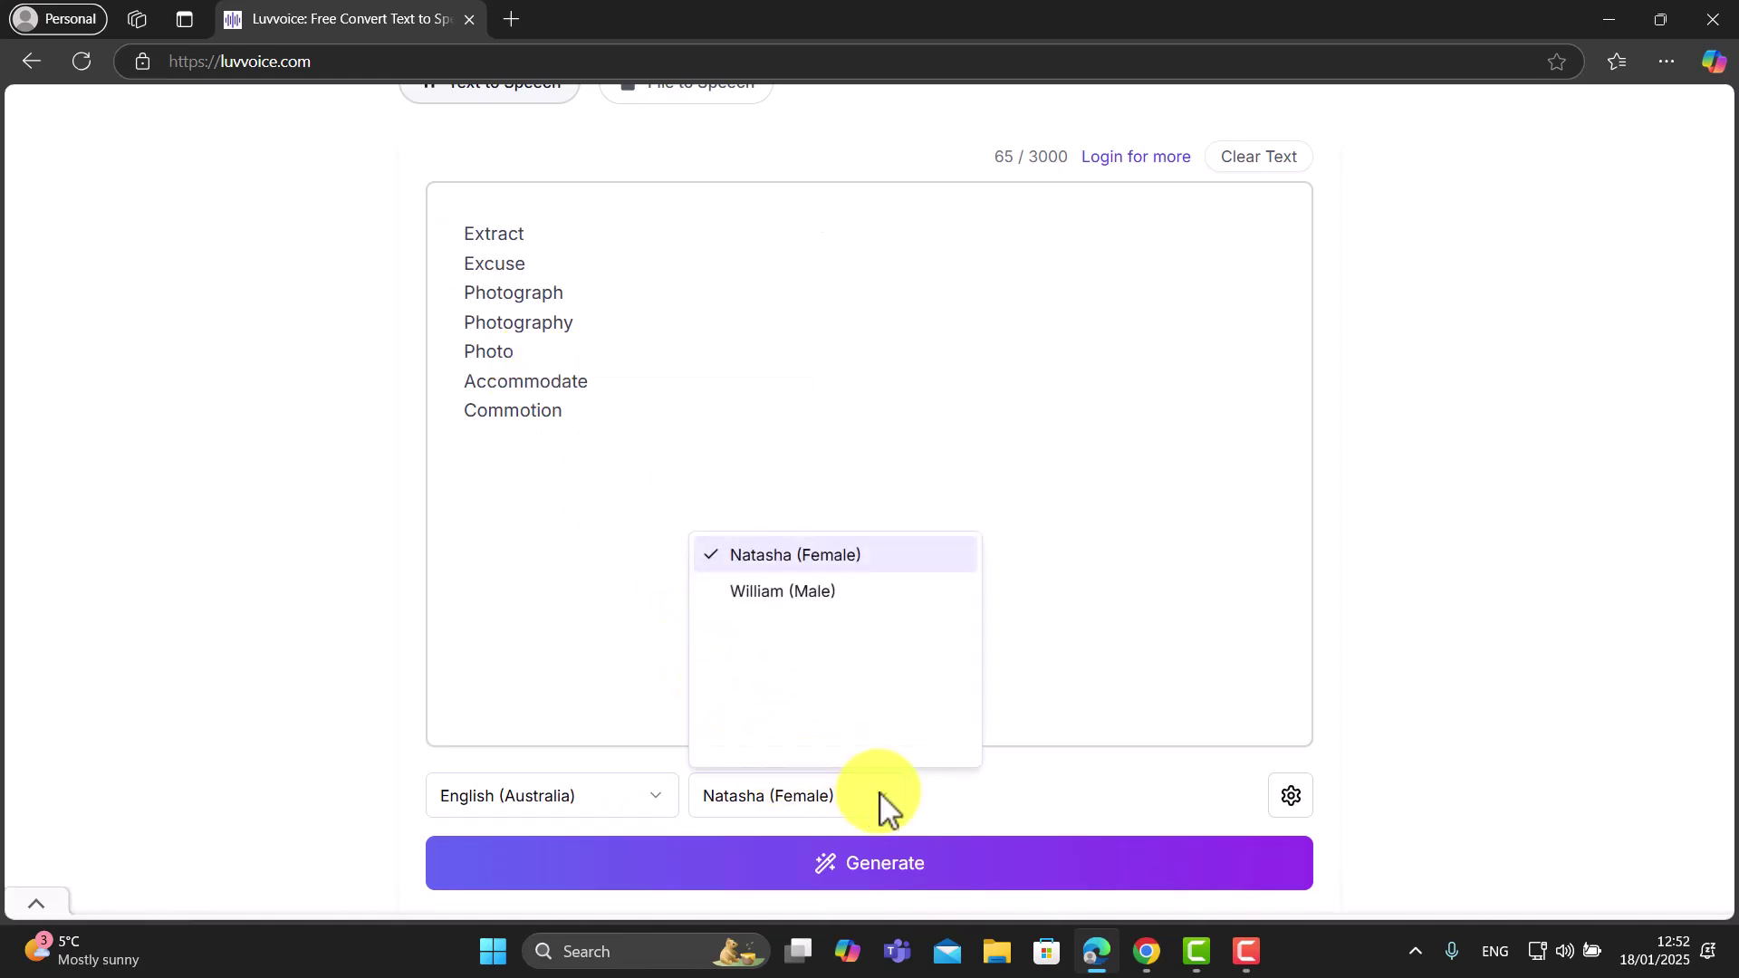
left_click(752, 594)
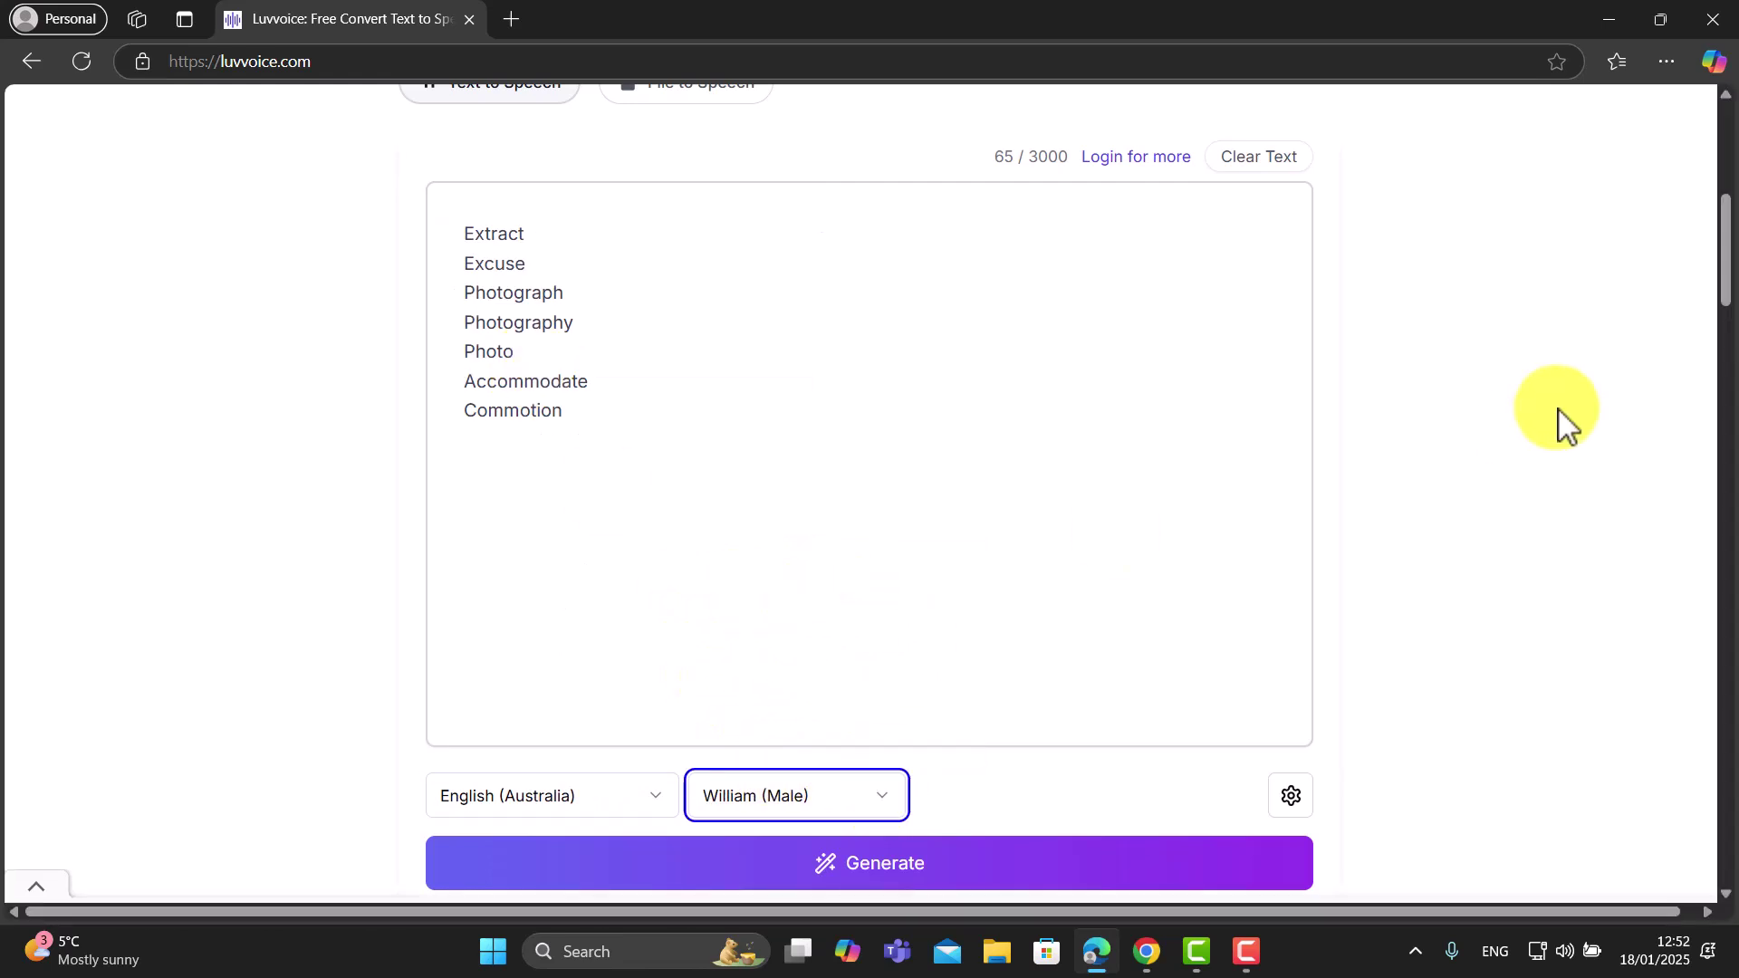
left_click(877, 869)
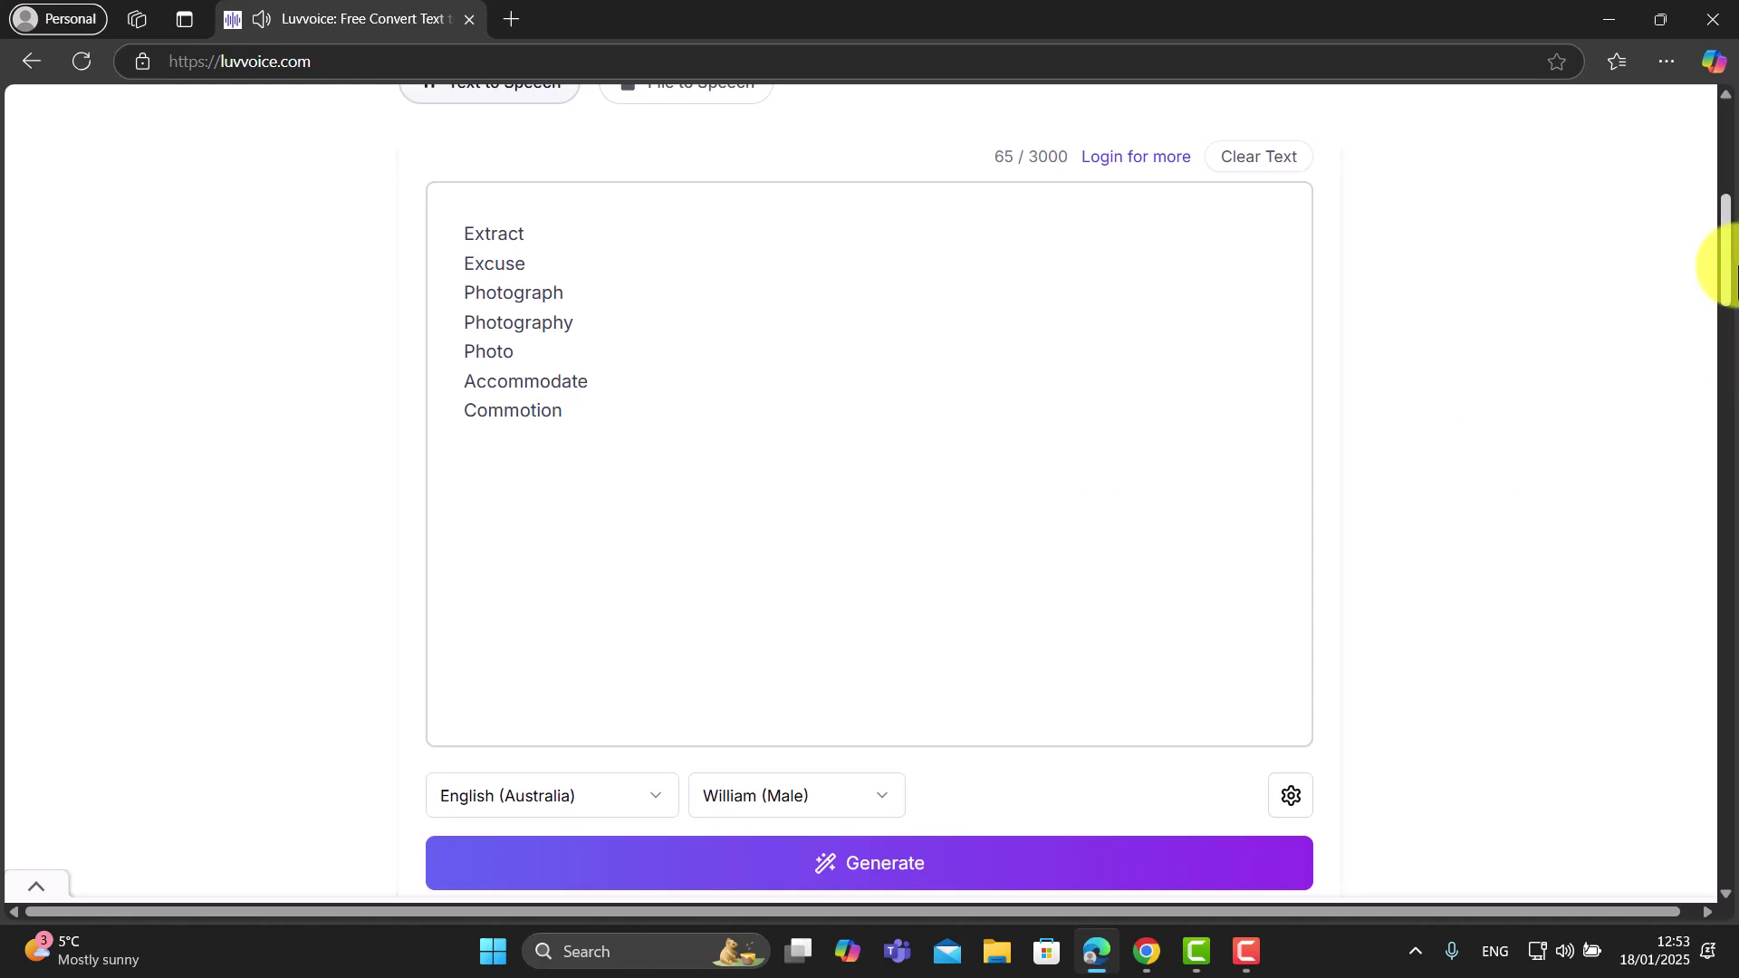
Clear the word list from the text-to-speech text box.
scroll(1712, 263, "up", 3)
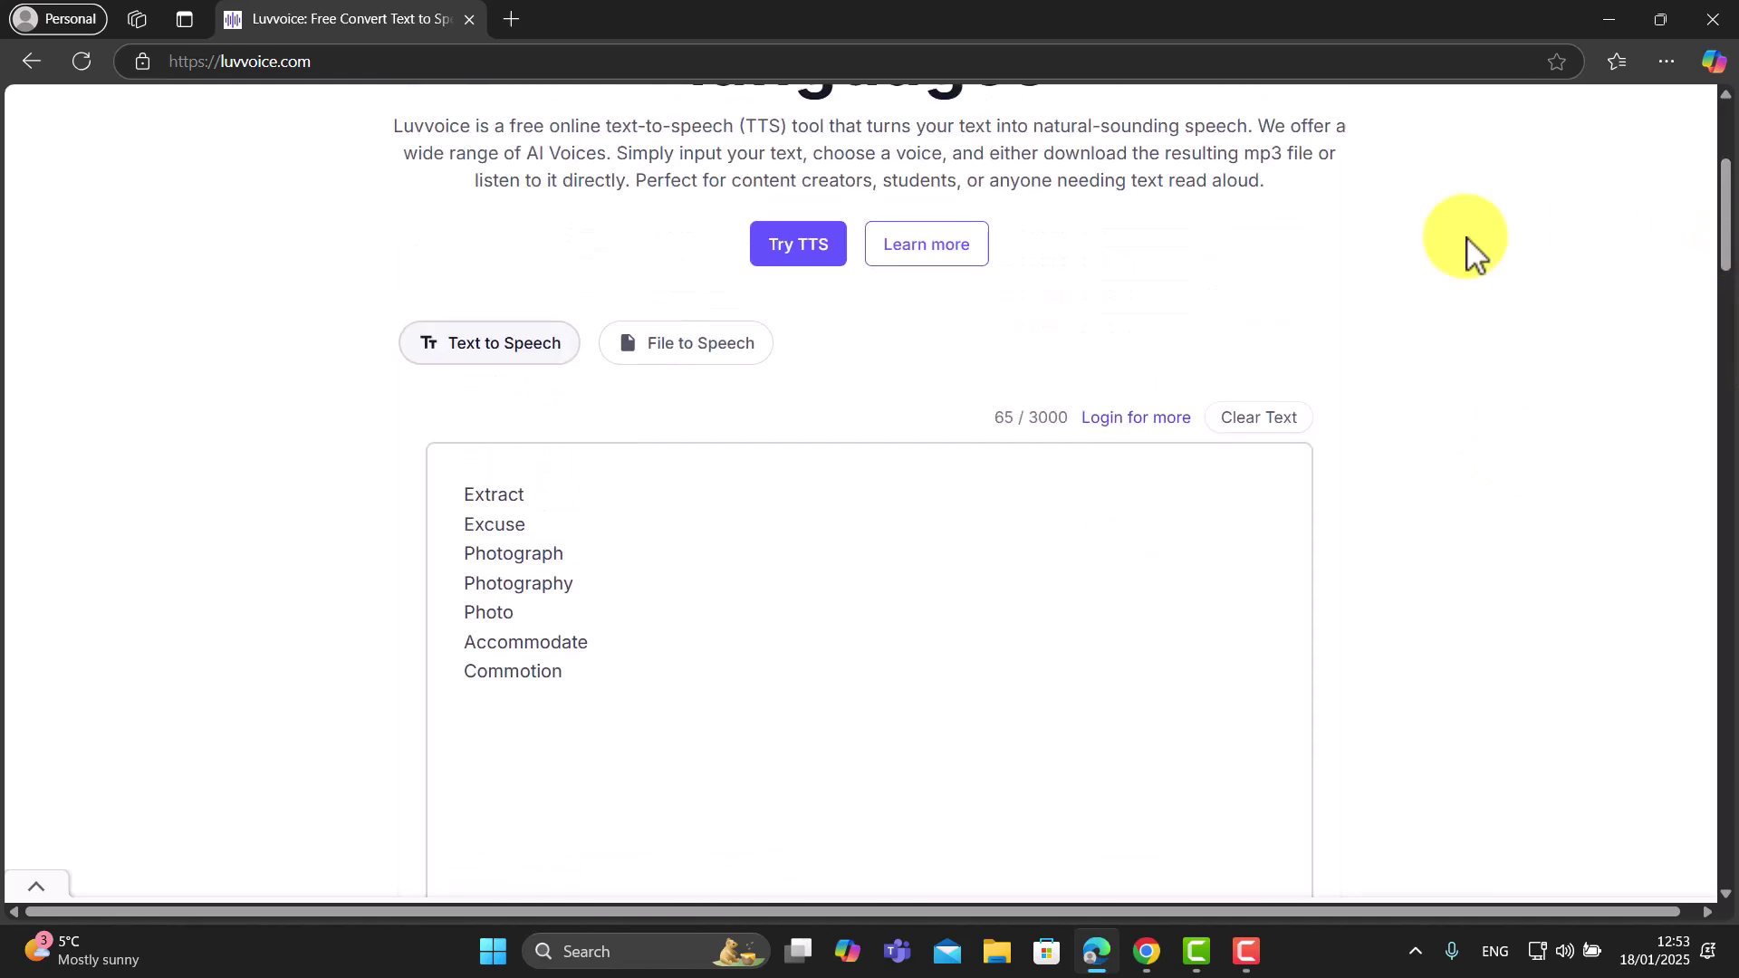
left_click(1242, 422)
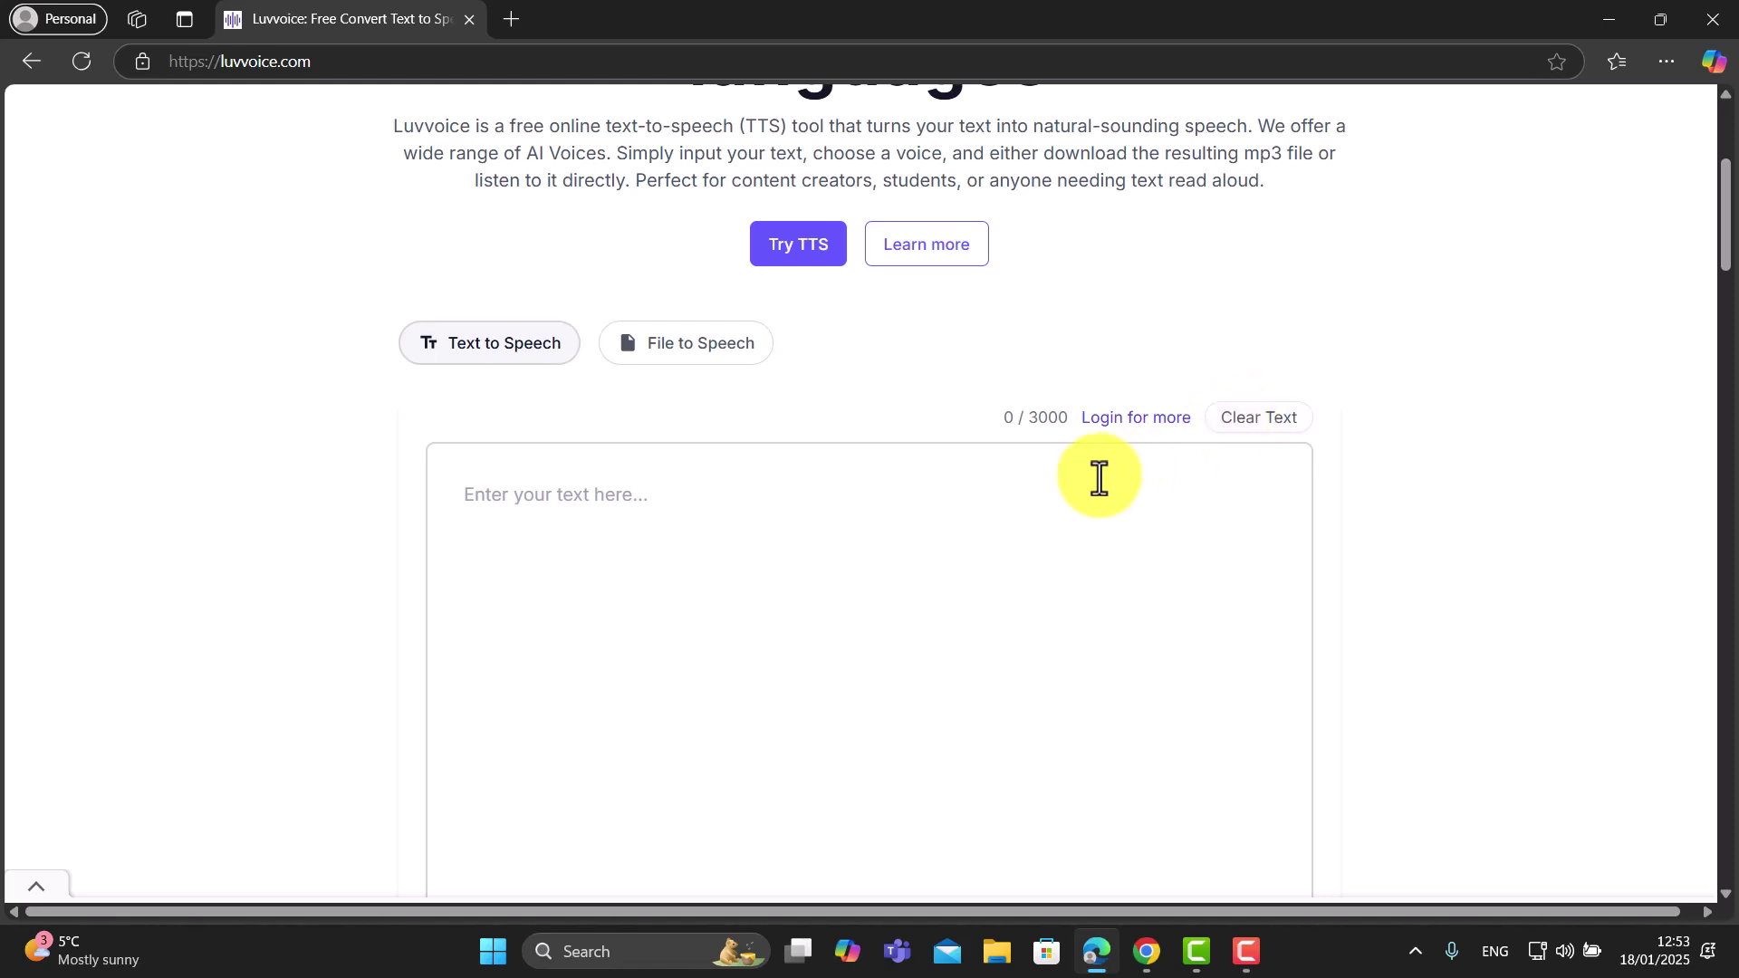
scroll(1725, 263, "up", 2)
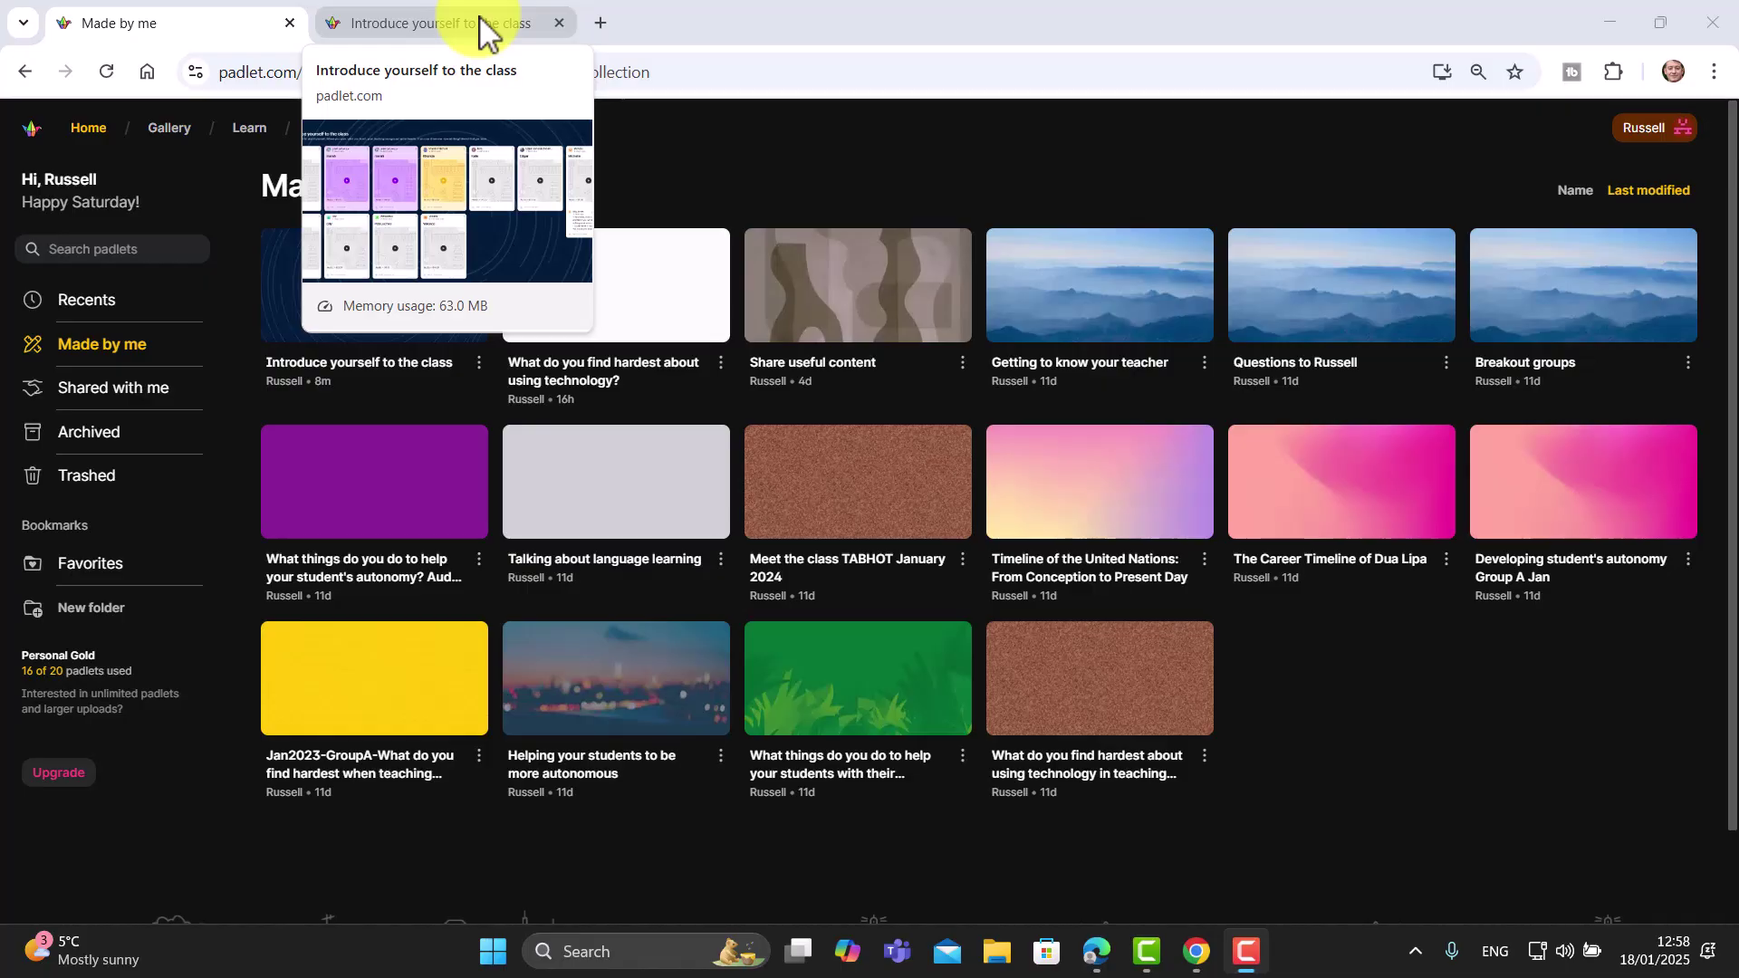
In Padlet, view the "Introduce yourself to the class" board, listen briefly to its first audio post, and close the board.
left_click(482, 20)
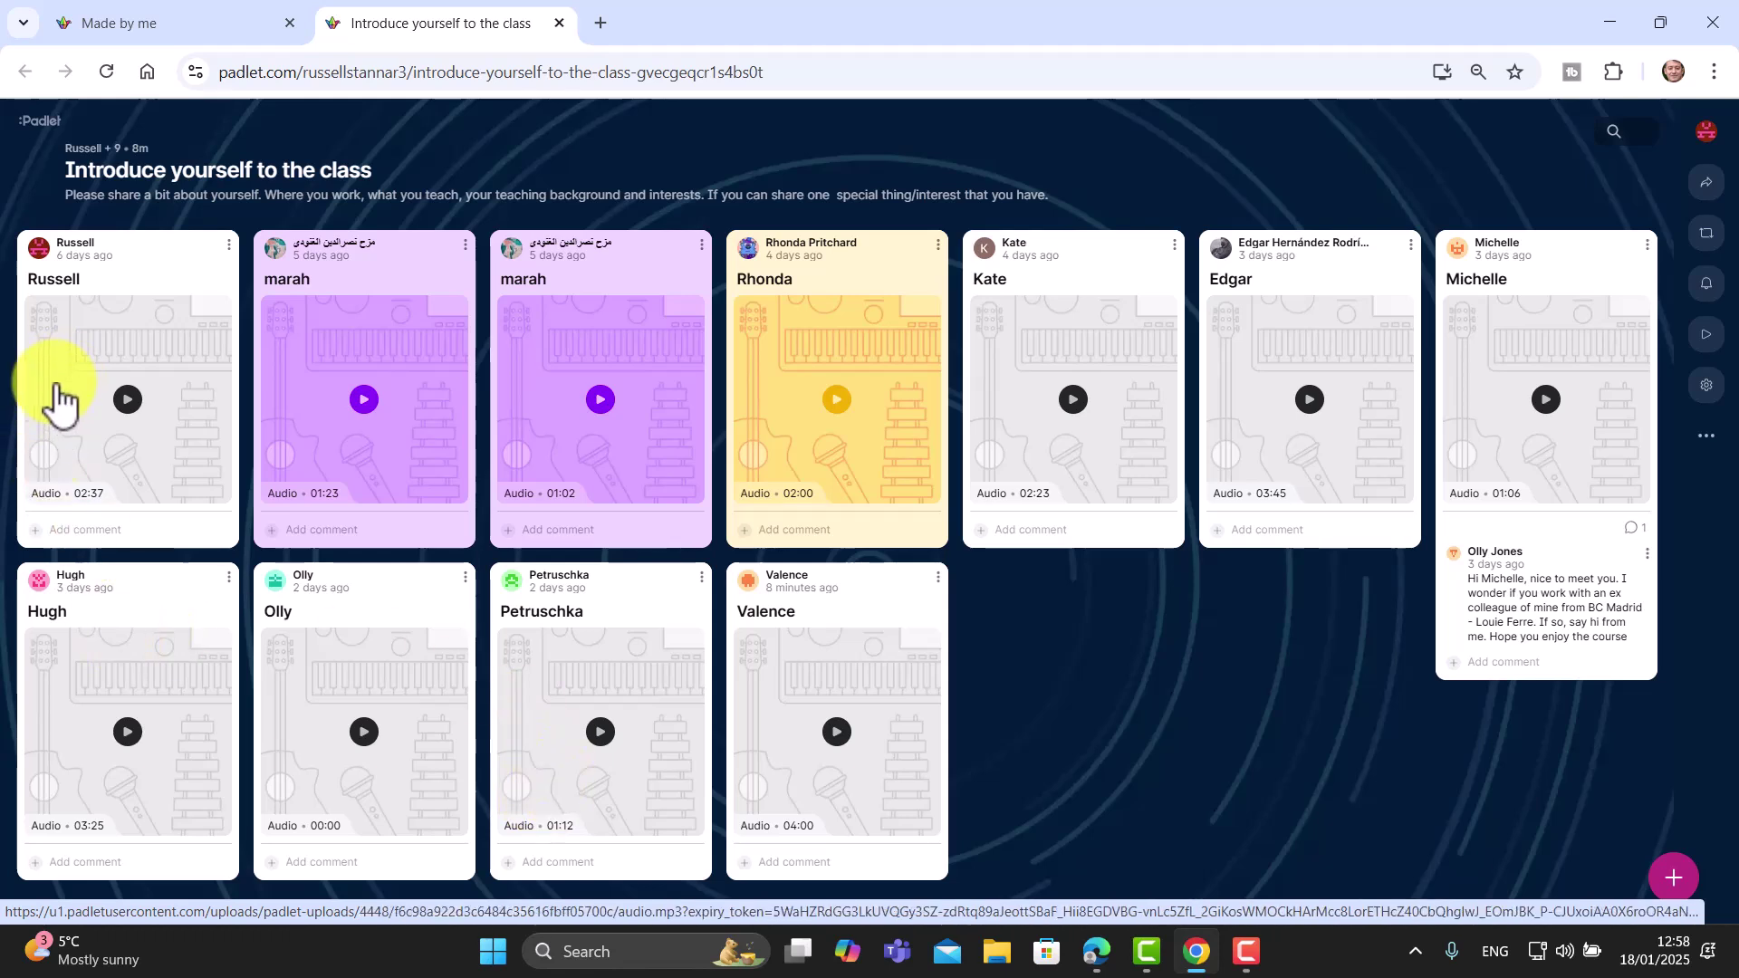
left_click(127, 403)
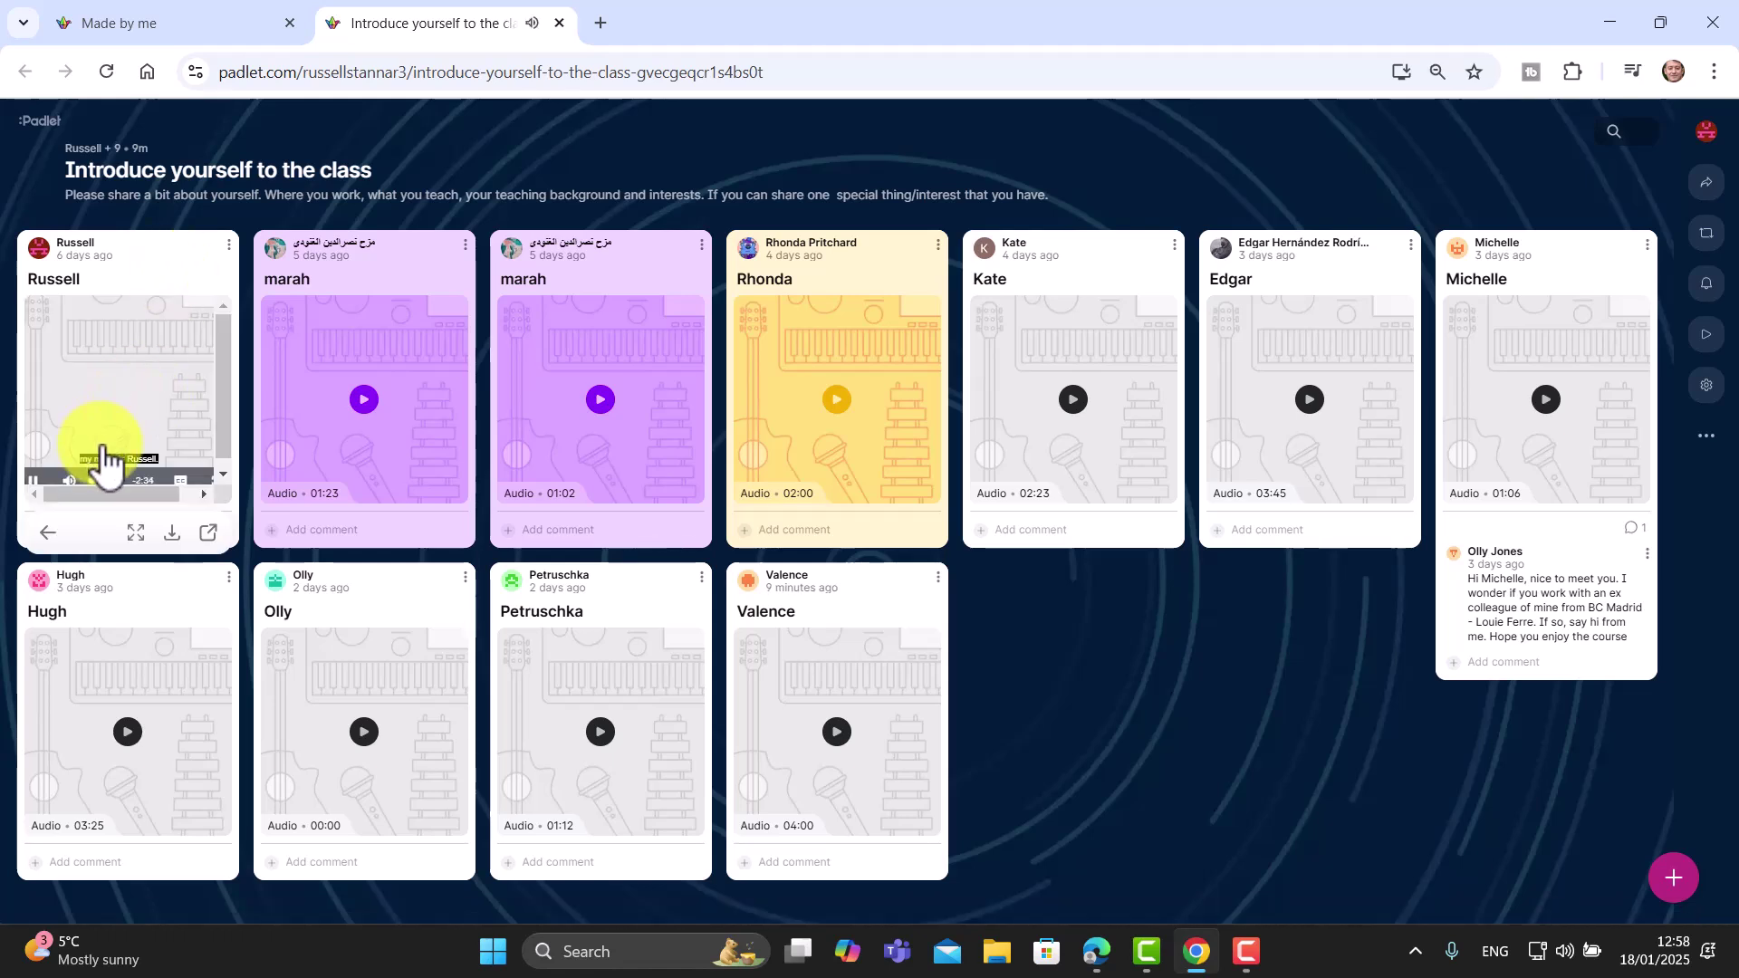
left_click(36, 494)
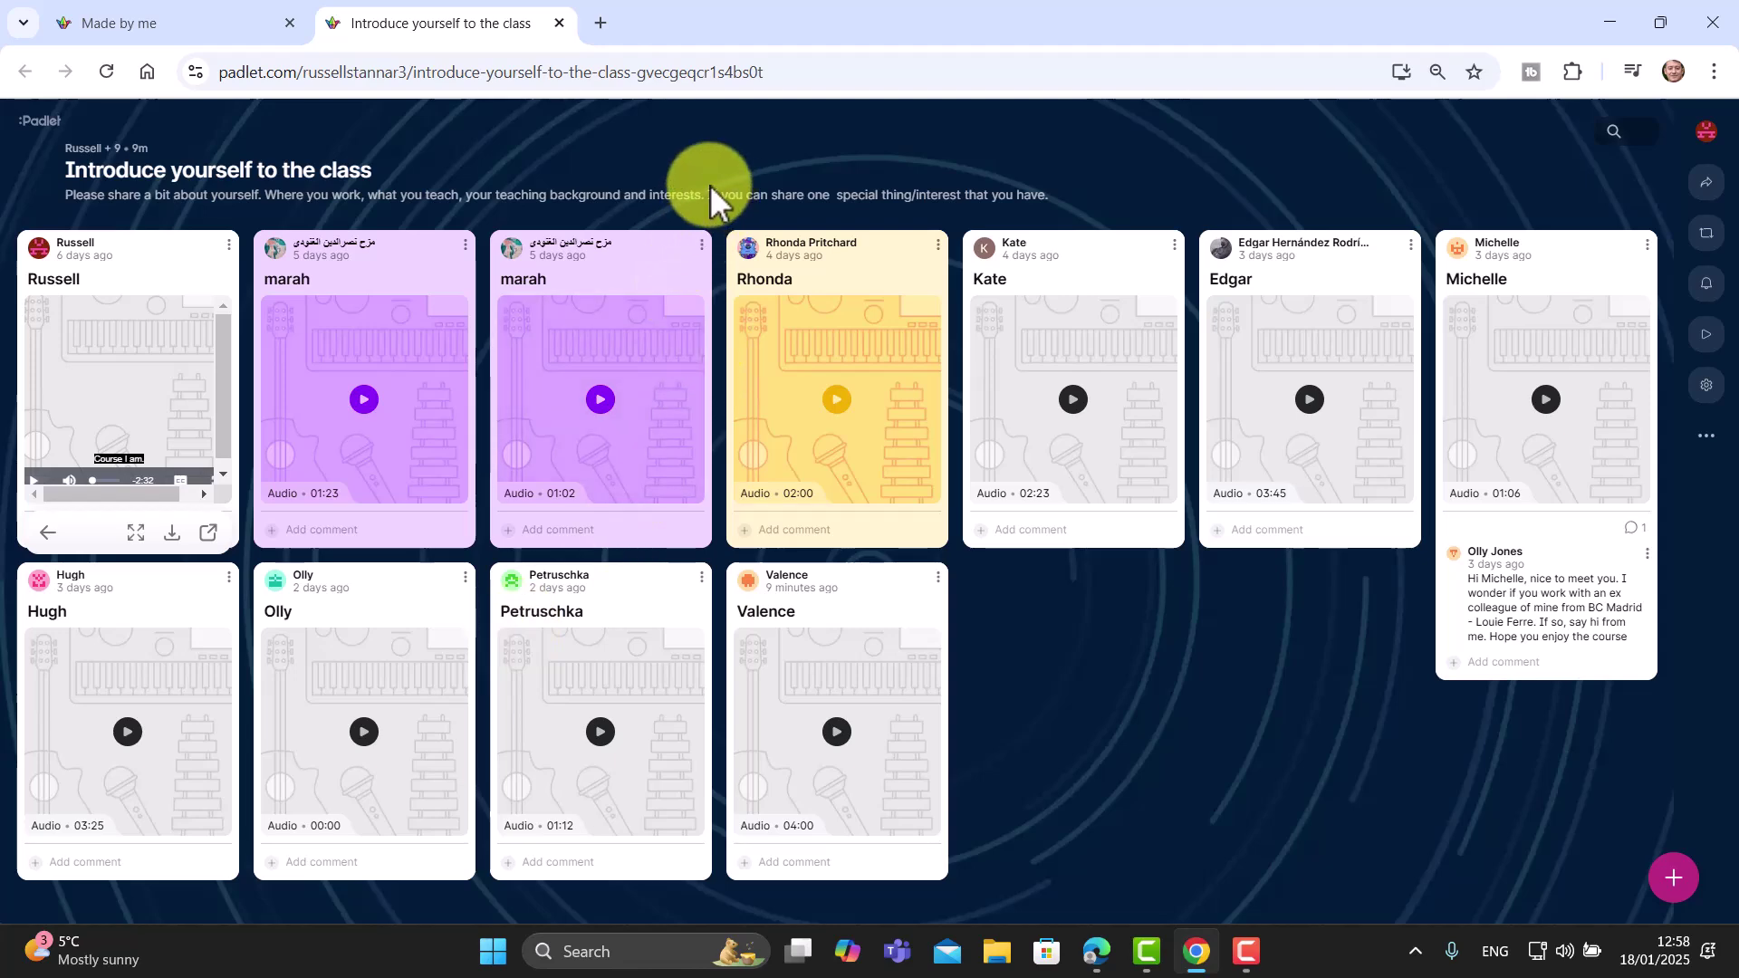
key("ctrl+w")
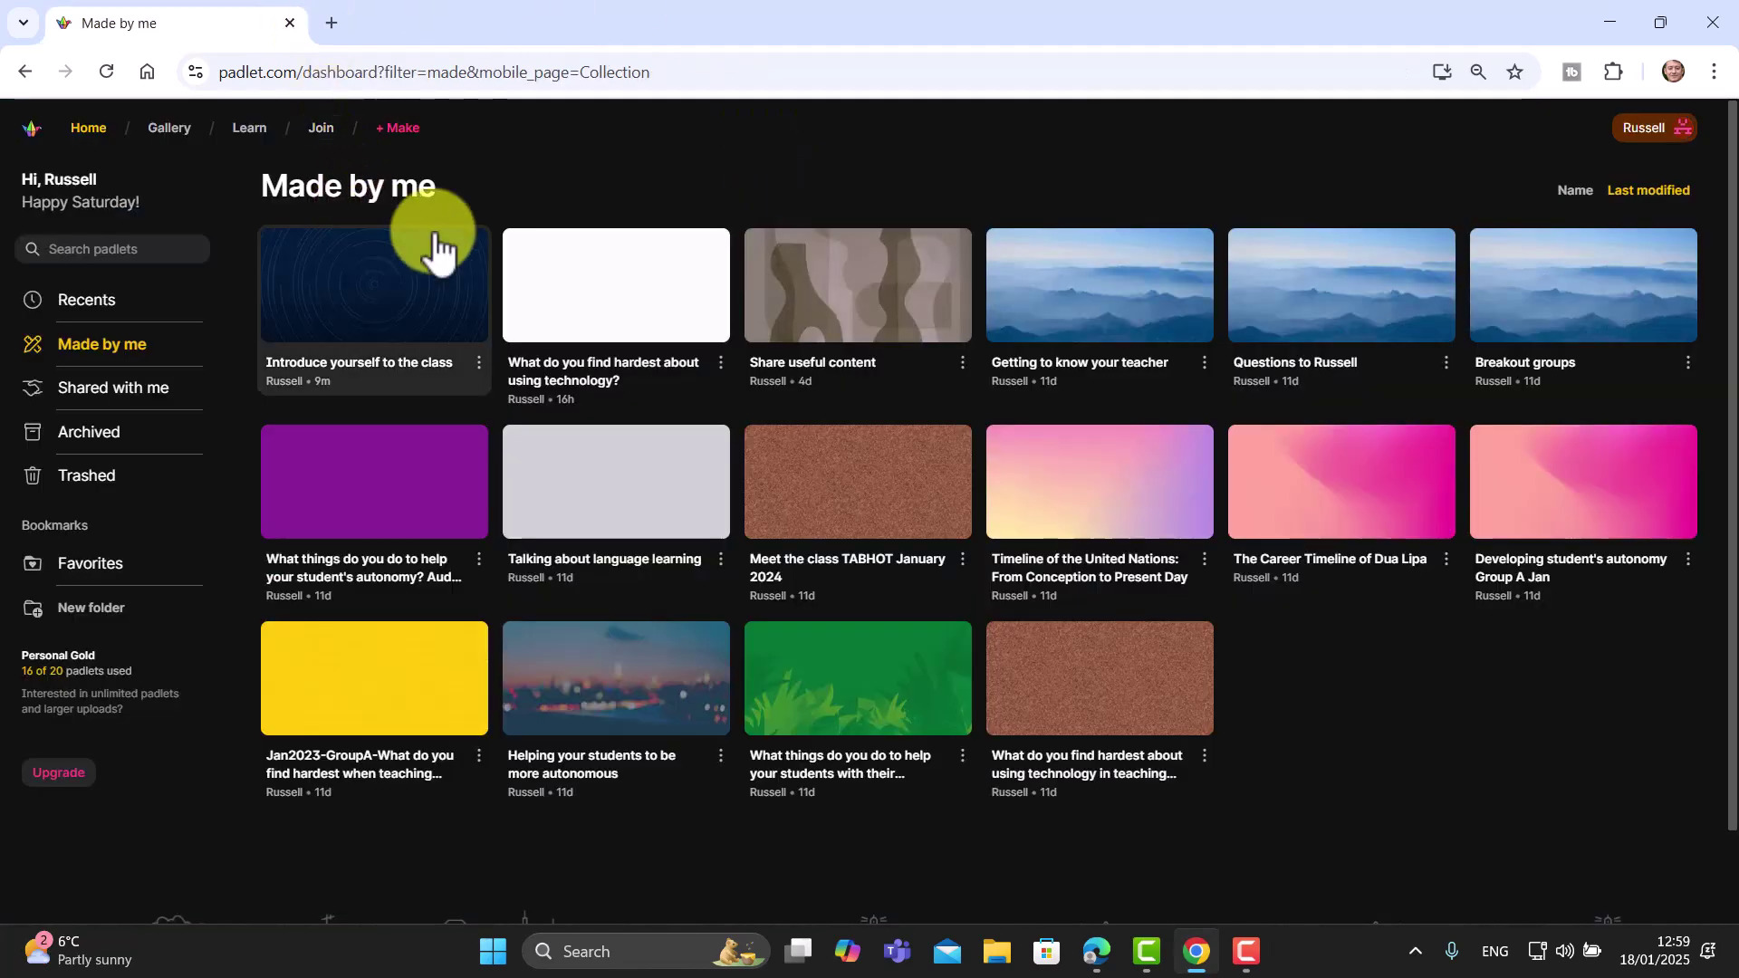
Make a new padlet from a blank board with the Wall format and sections off.
left_click(403, 129)
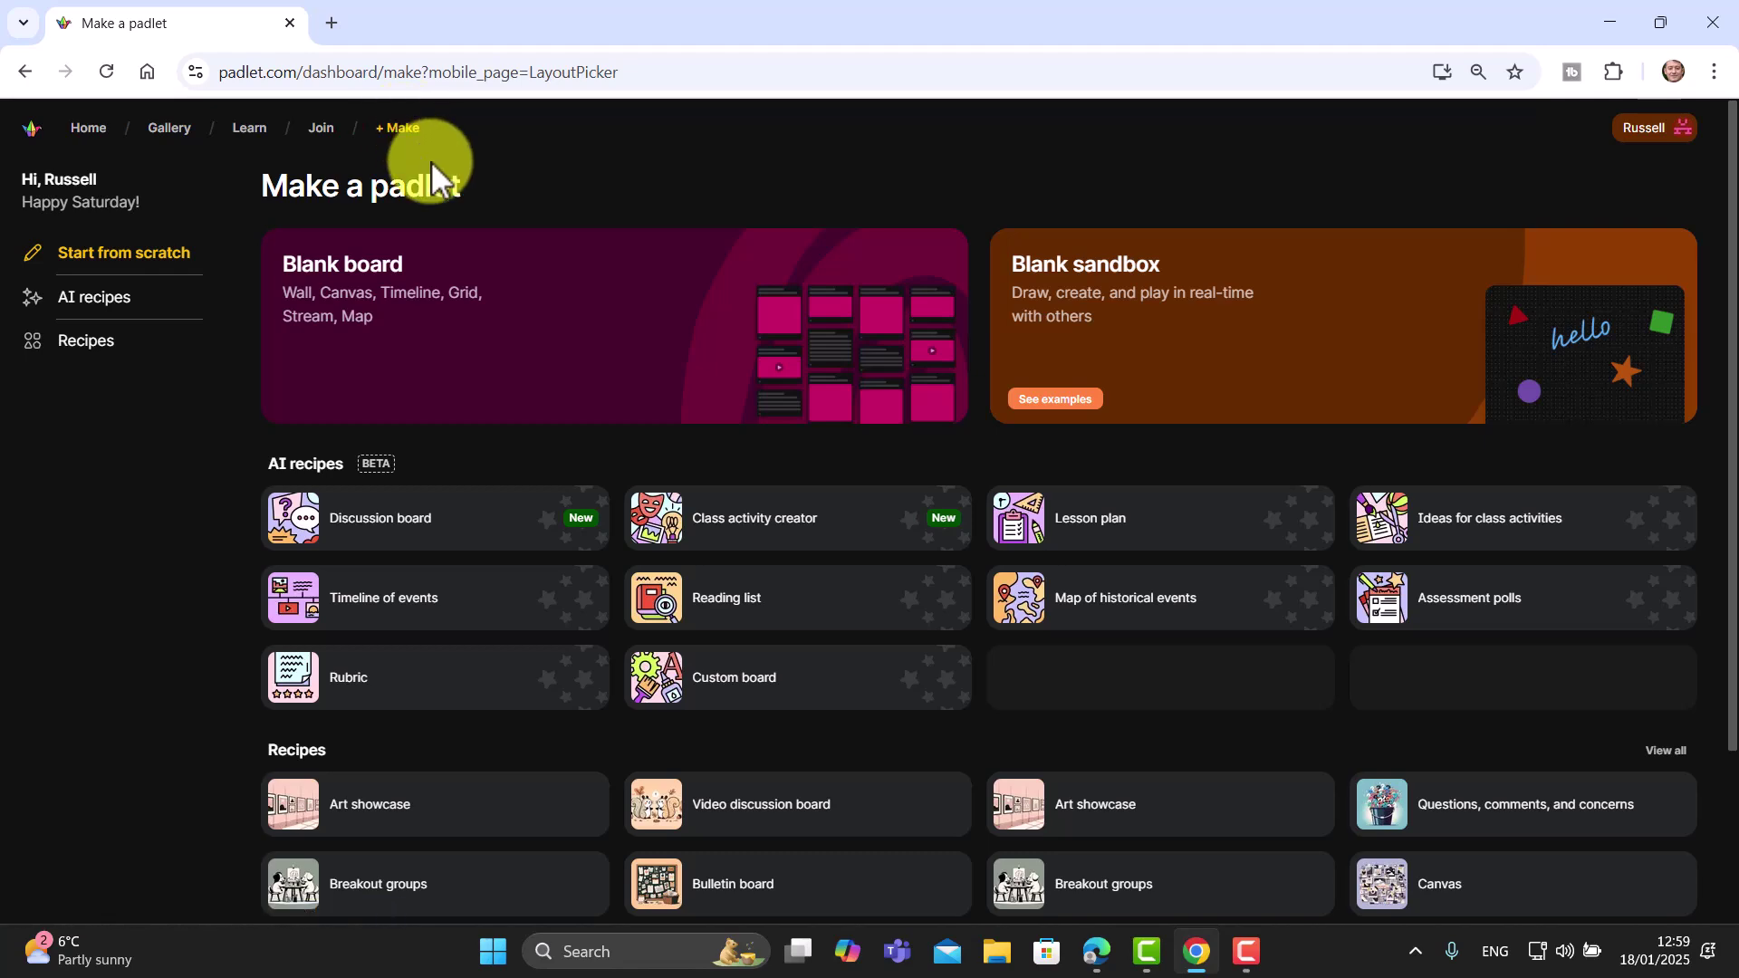
left_click(611, 340)
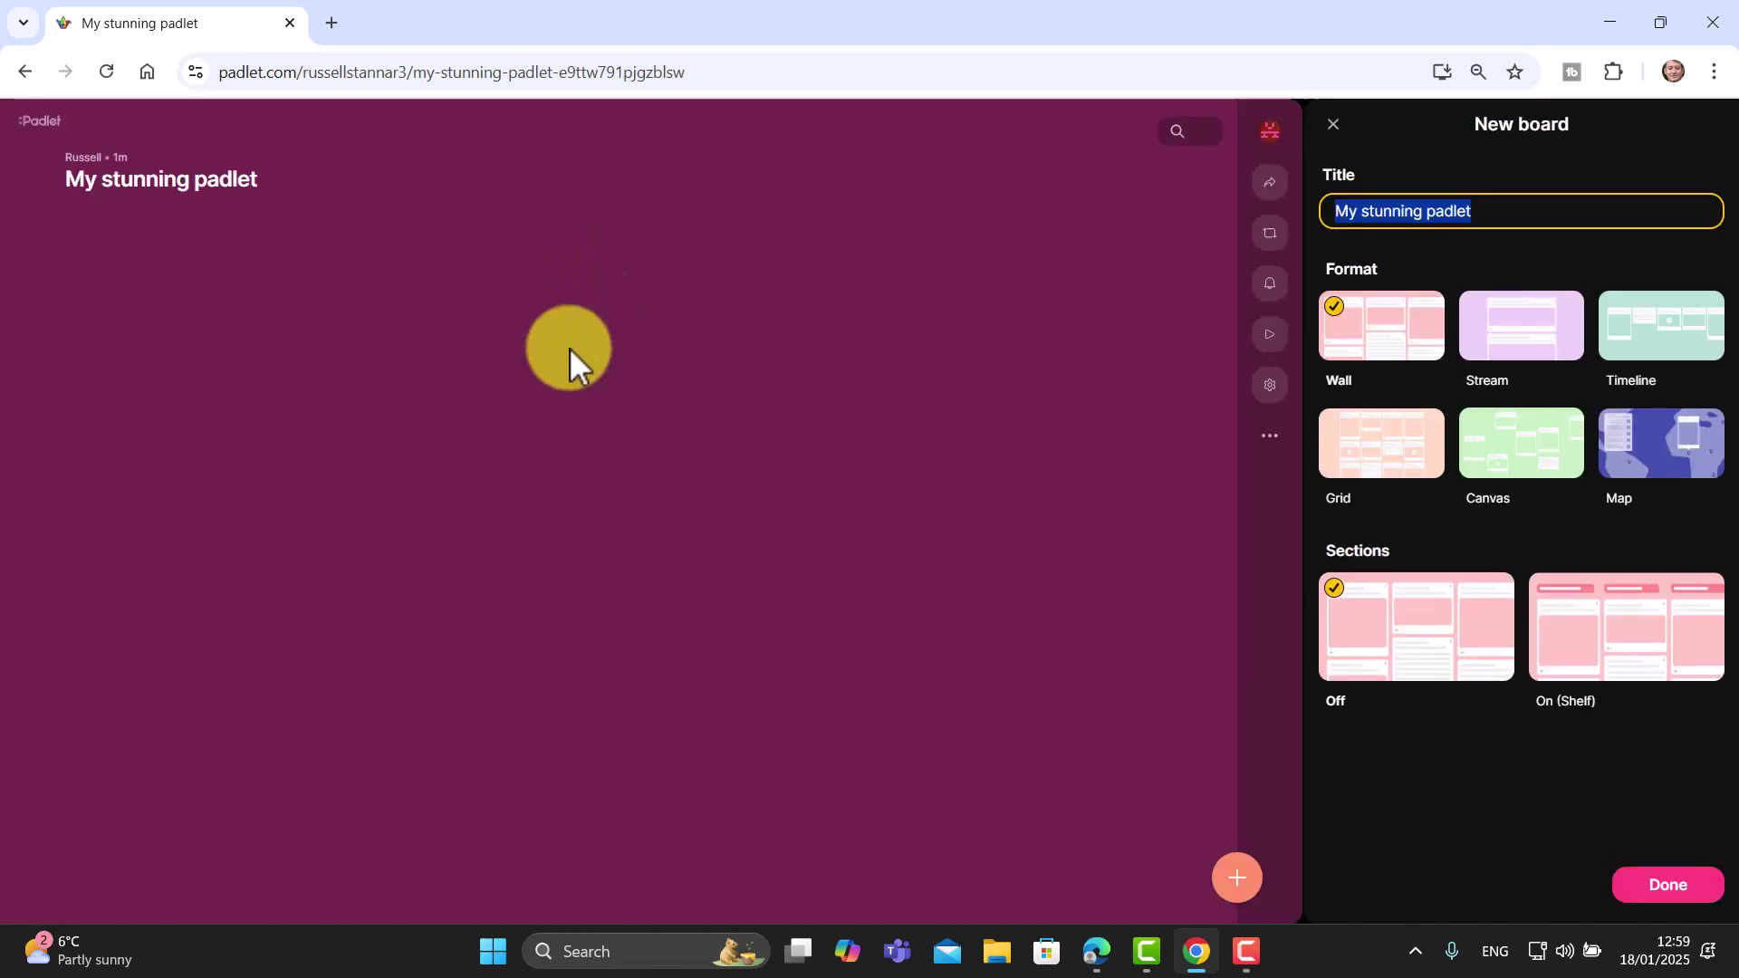
left_click(1373, 339)
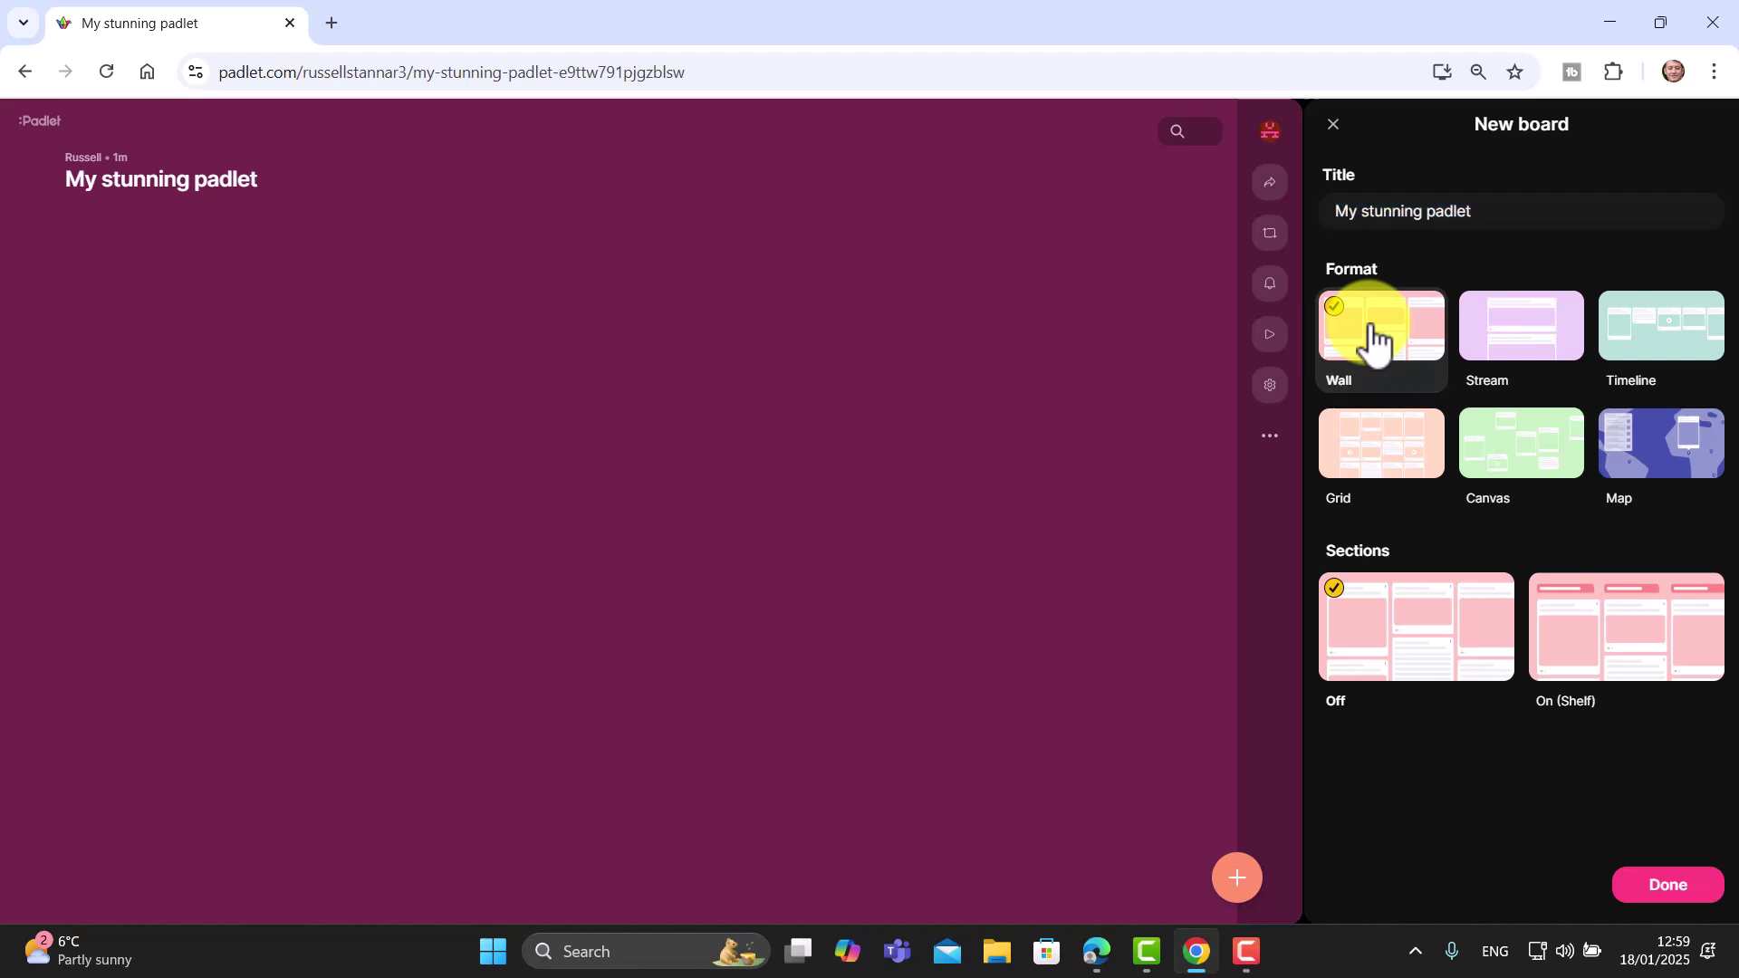
left_click(1664, 887)
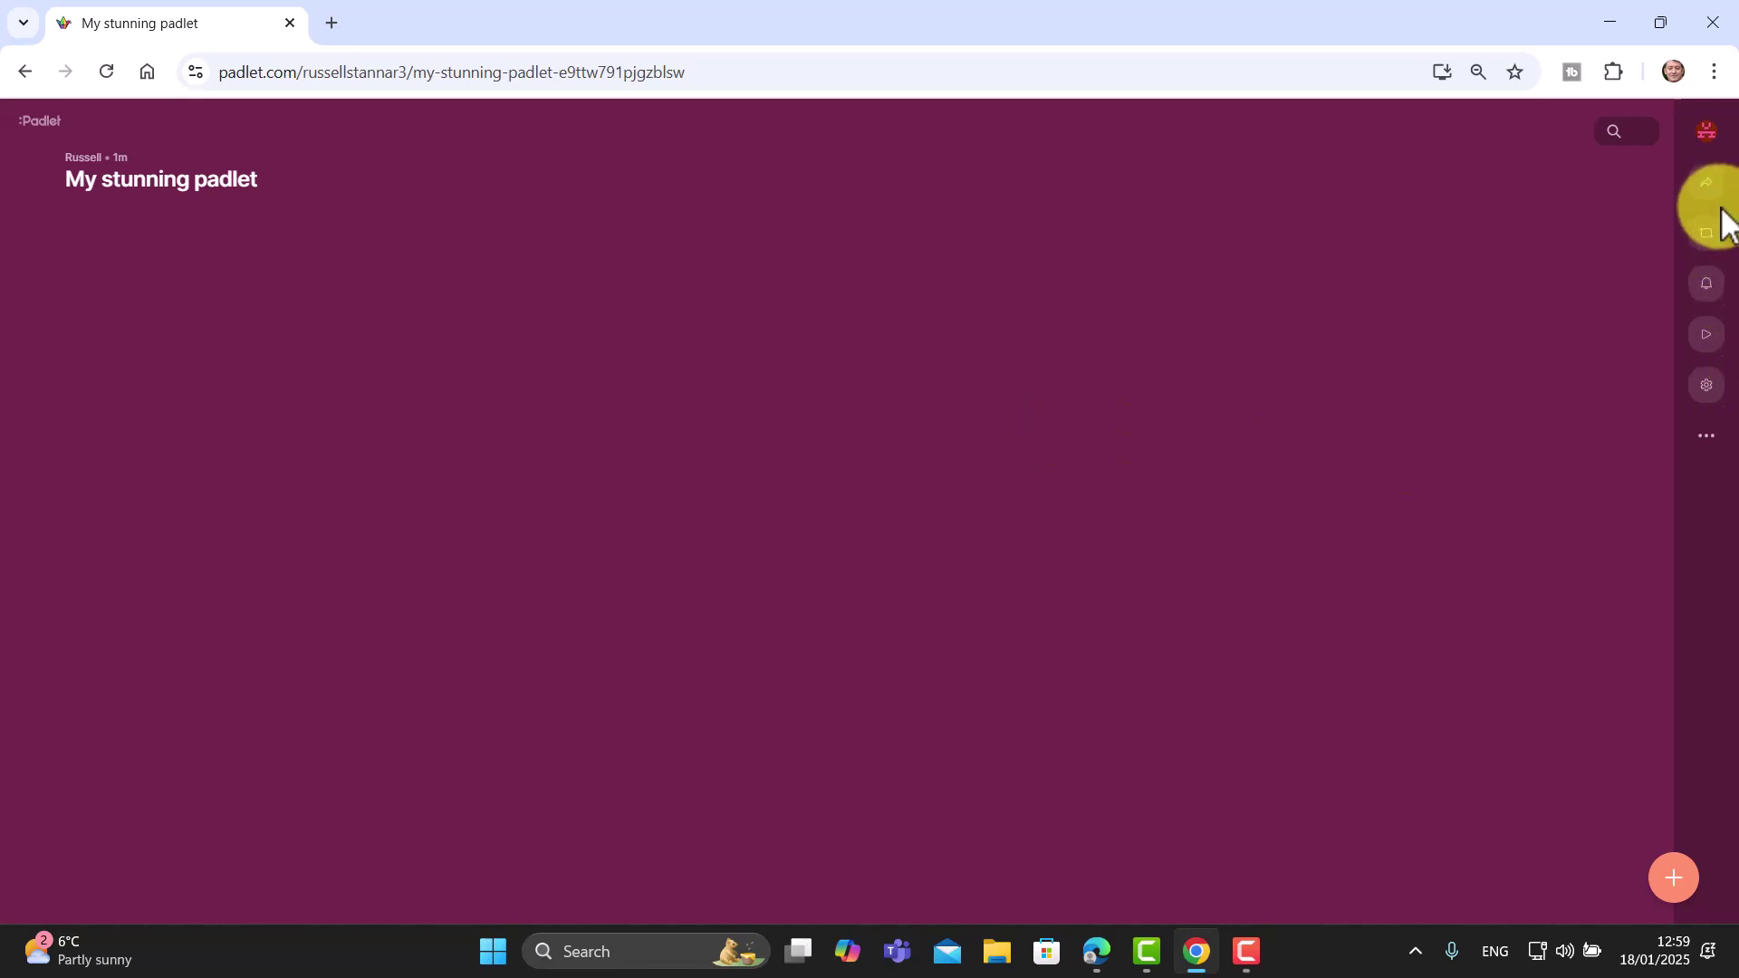
Title the board "Introduce yourself to the class" and add a description asking students for their teaching background, interests and reasons for doing this course.
left_click(1706, 391)
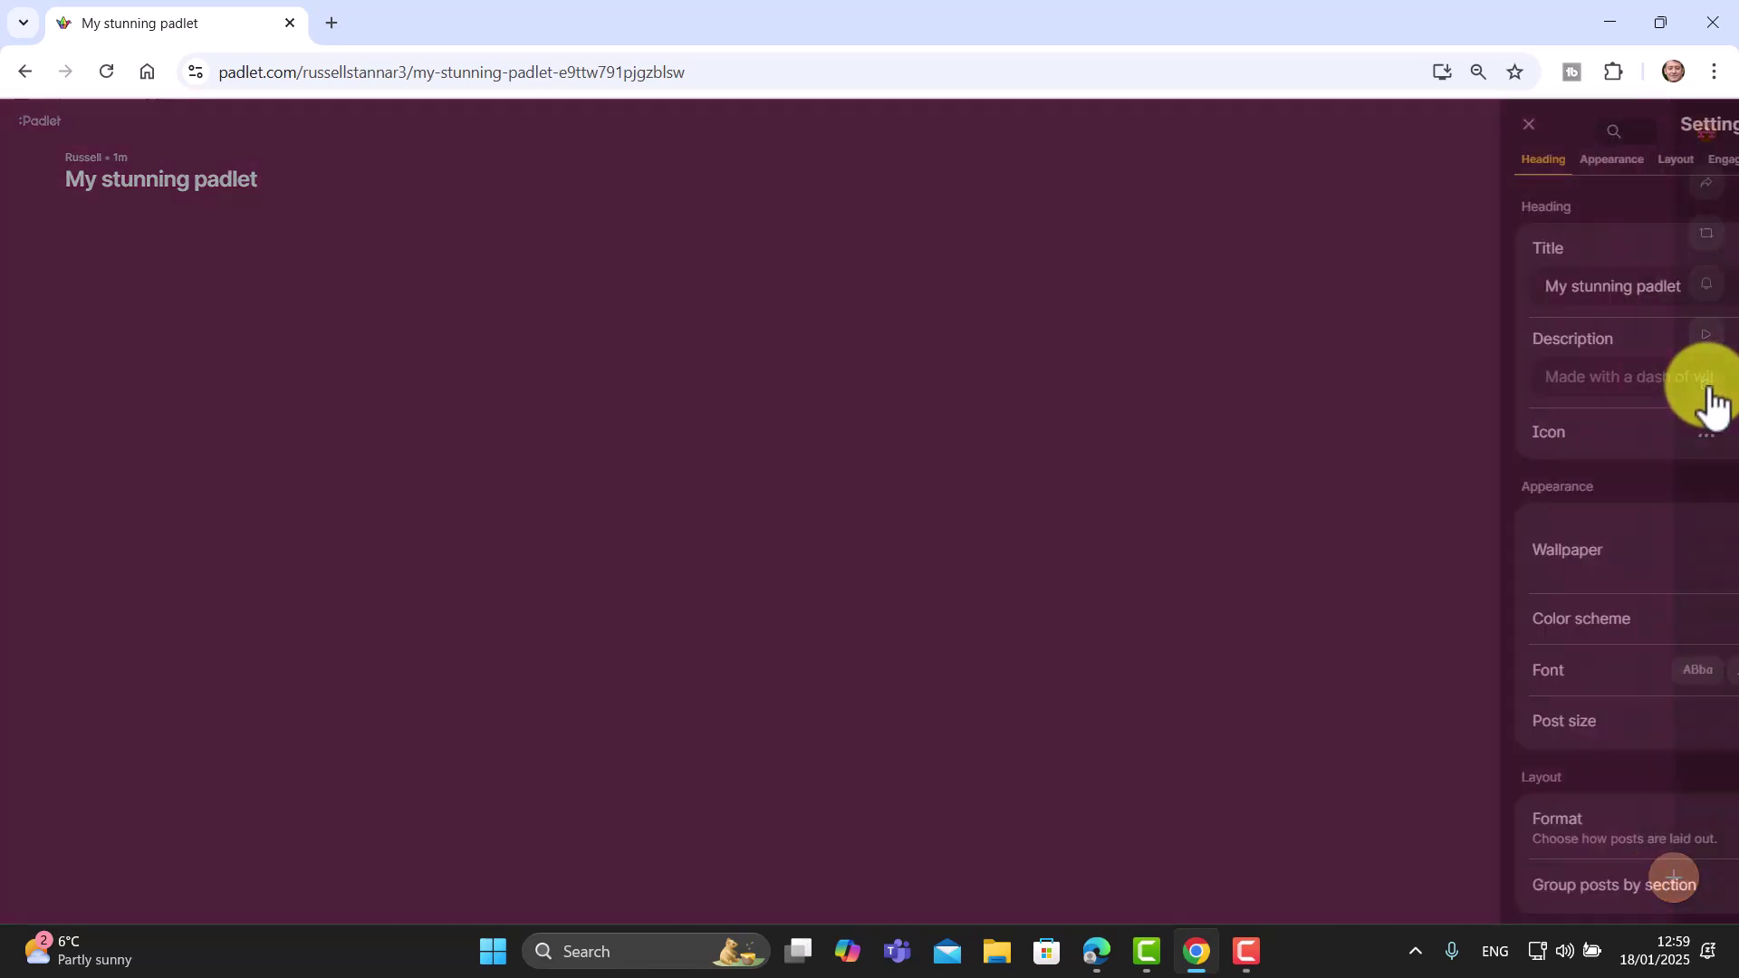
left_click(1510, 281)
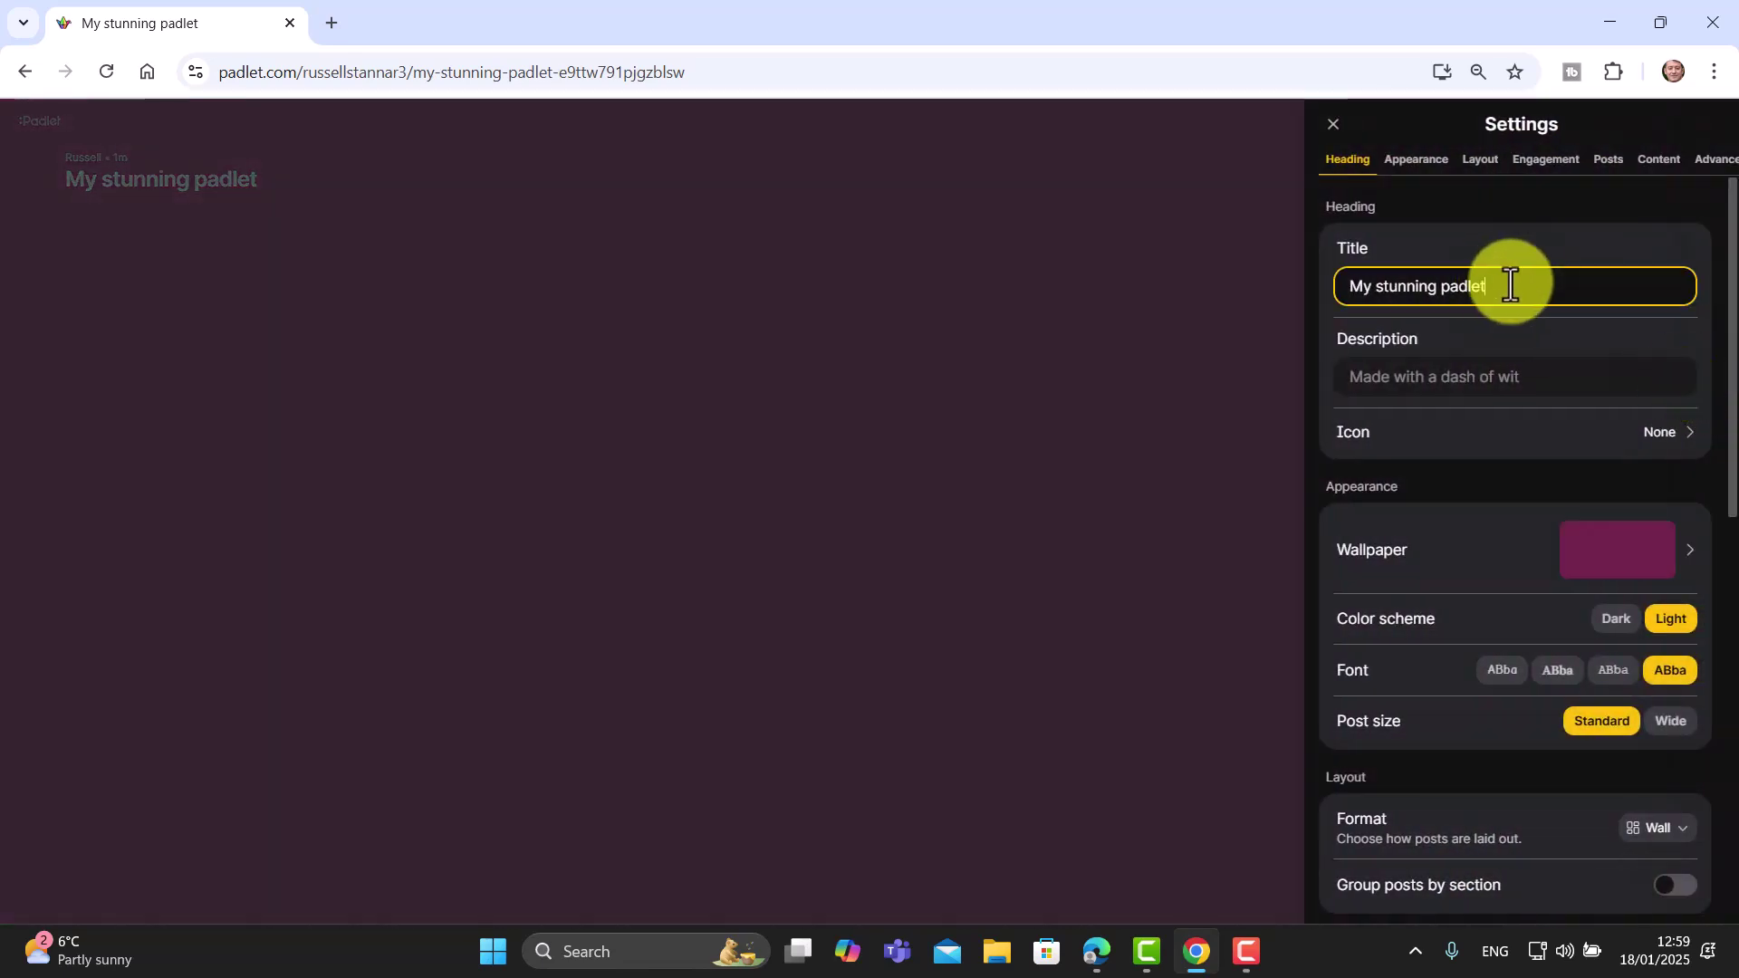
left_click(1377, 389)
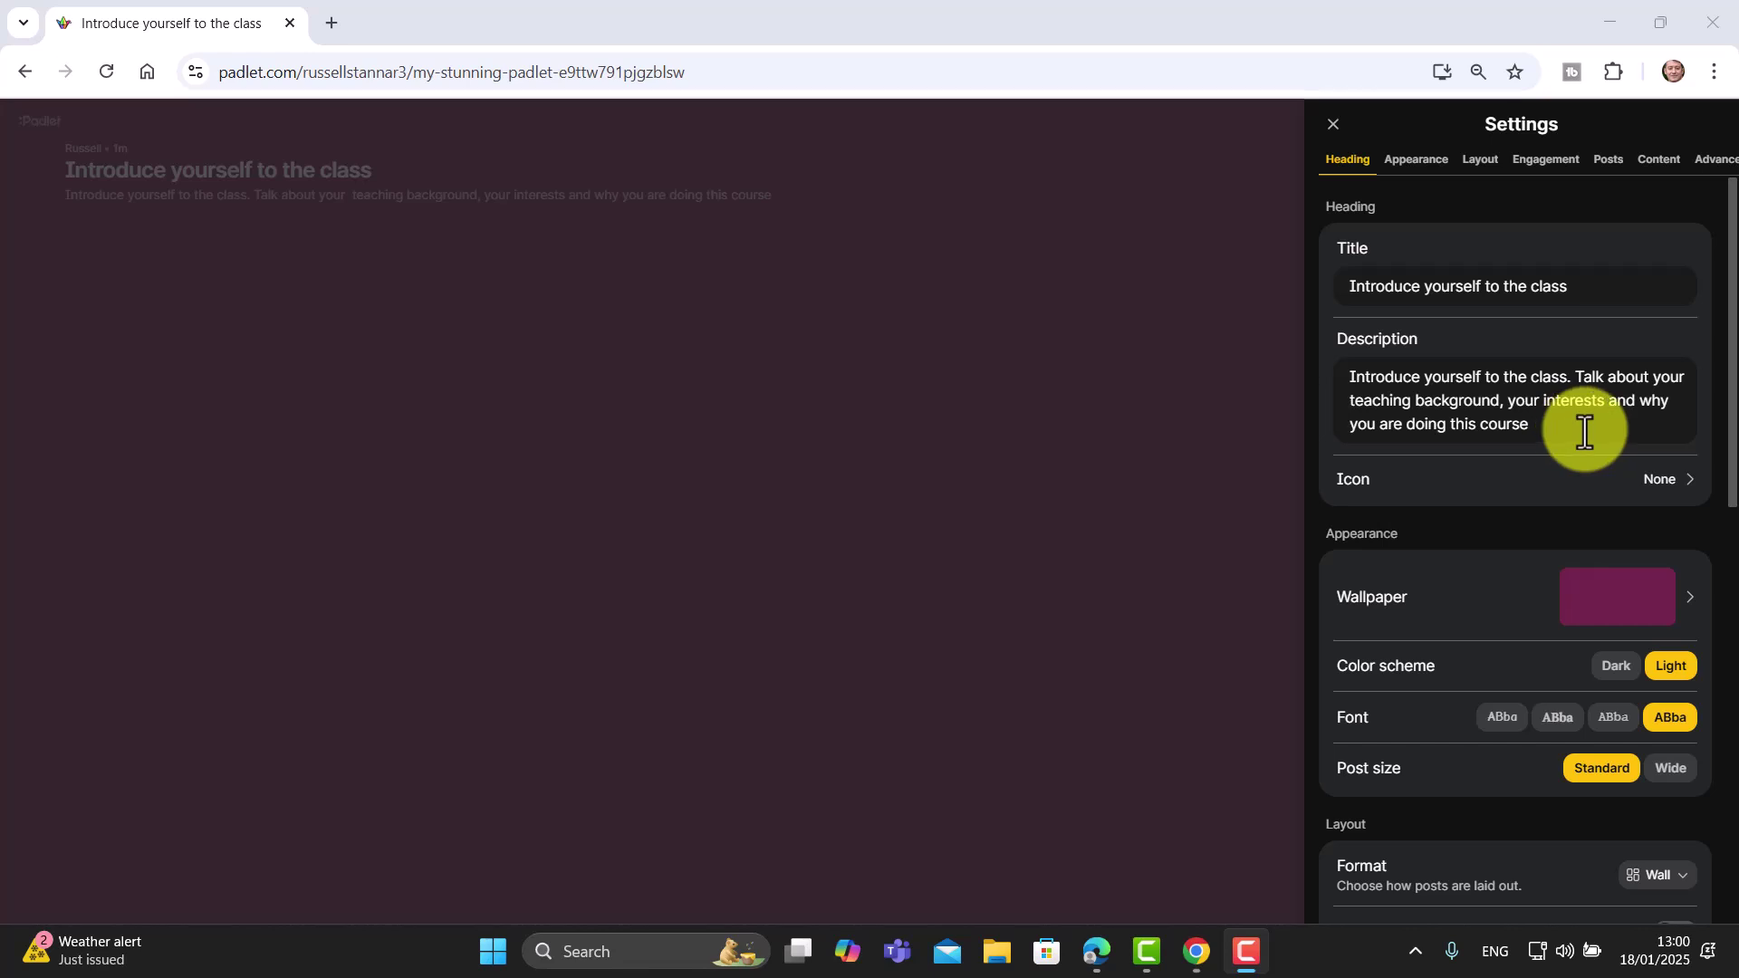
left_click(1333, 123)
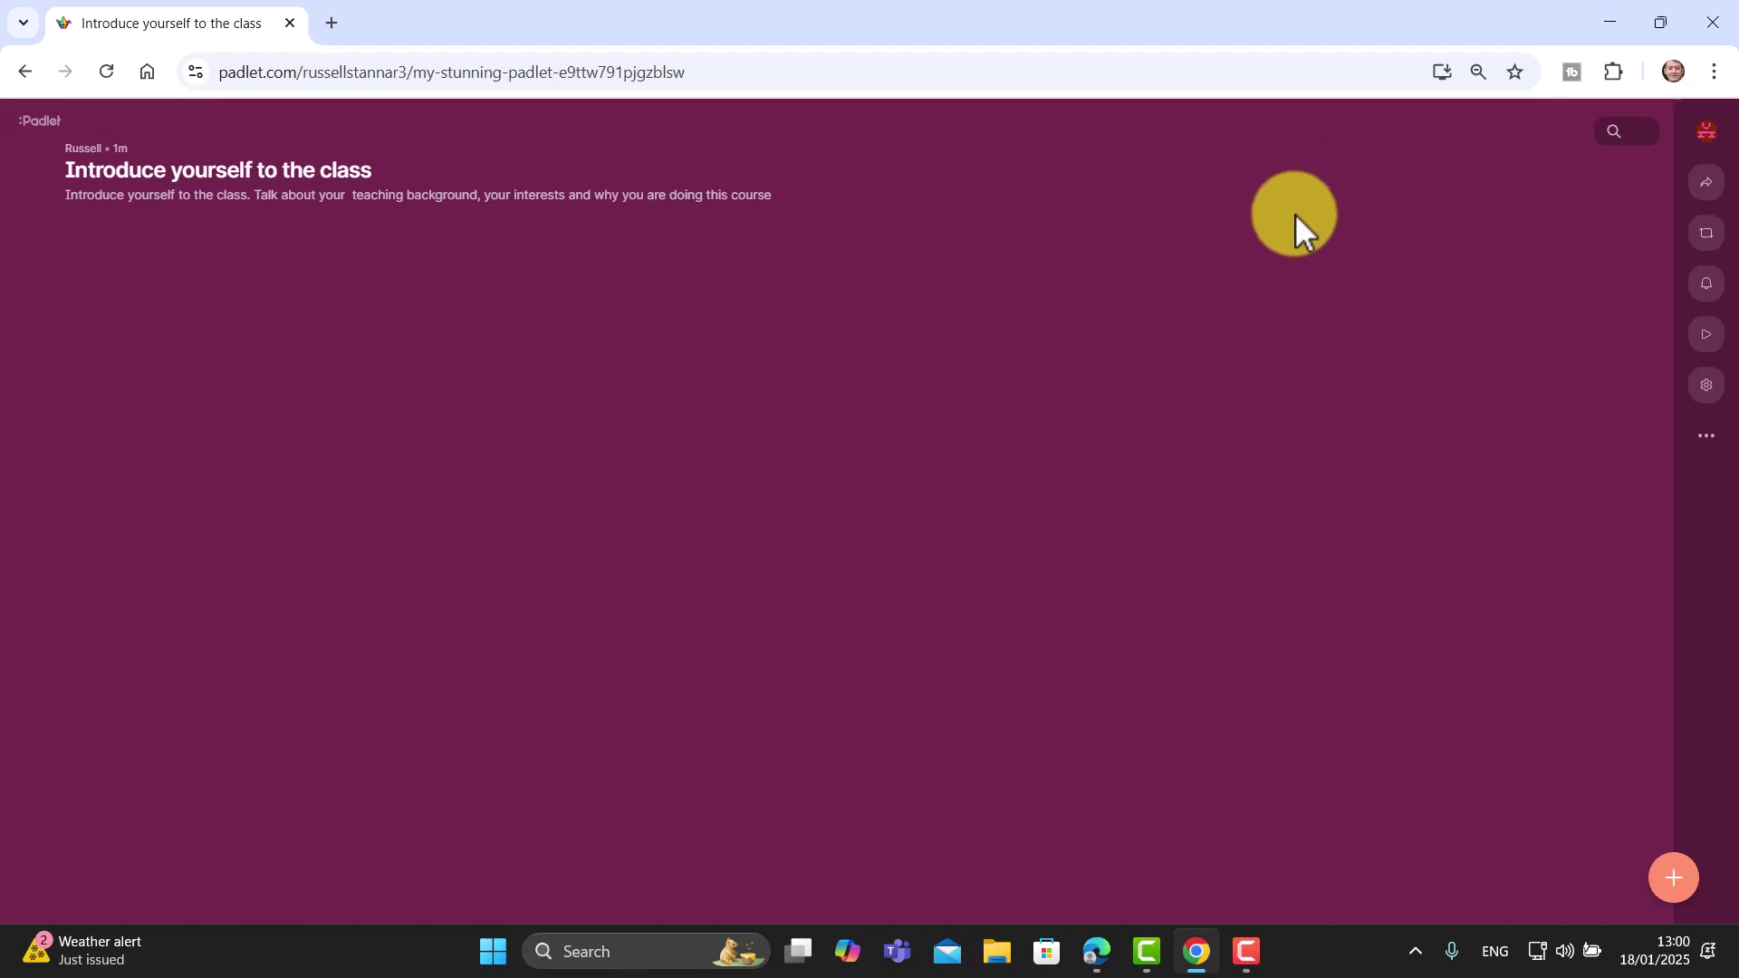
In the board's post field settings, set the subject placeholder to "Name", make the subject required, and save.
left_click(1706, 388)
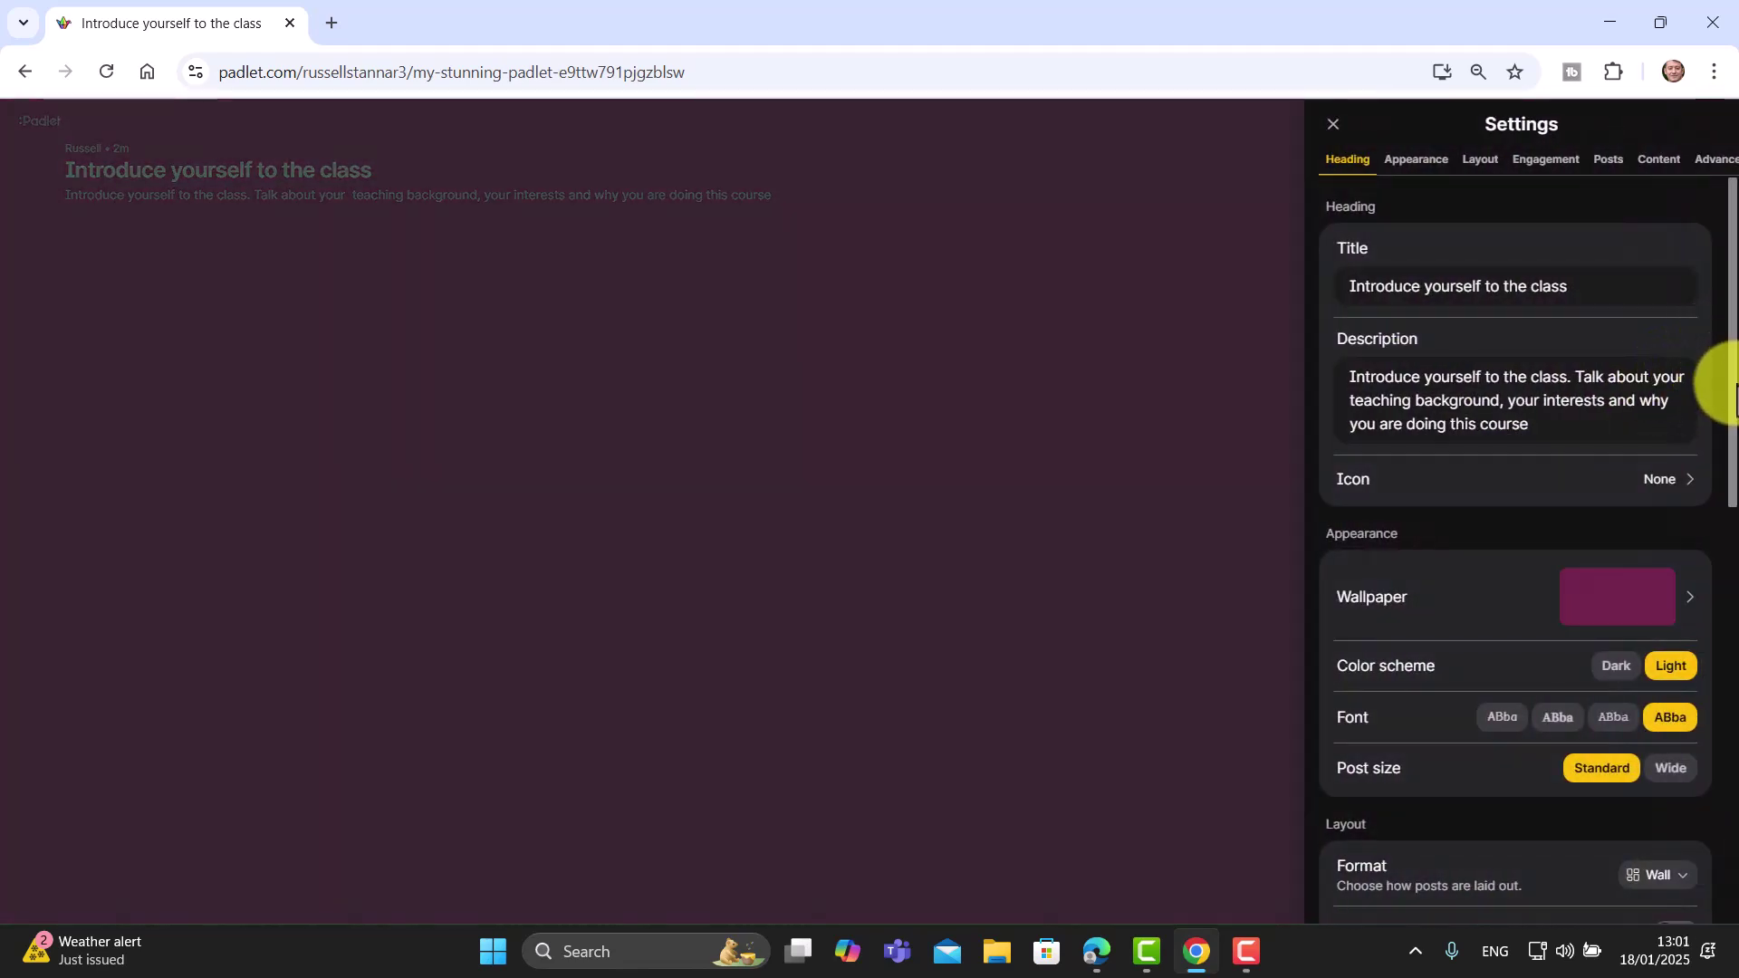
left_click_drag(1729, 389, 1730, 691)
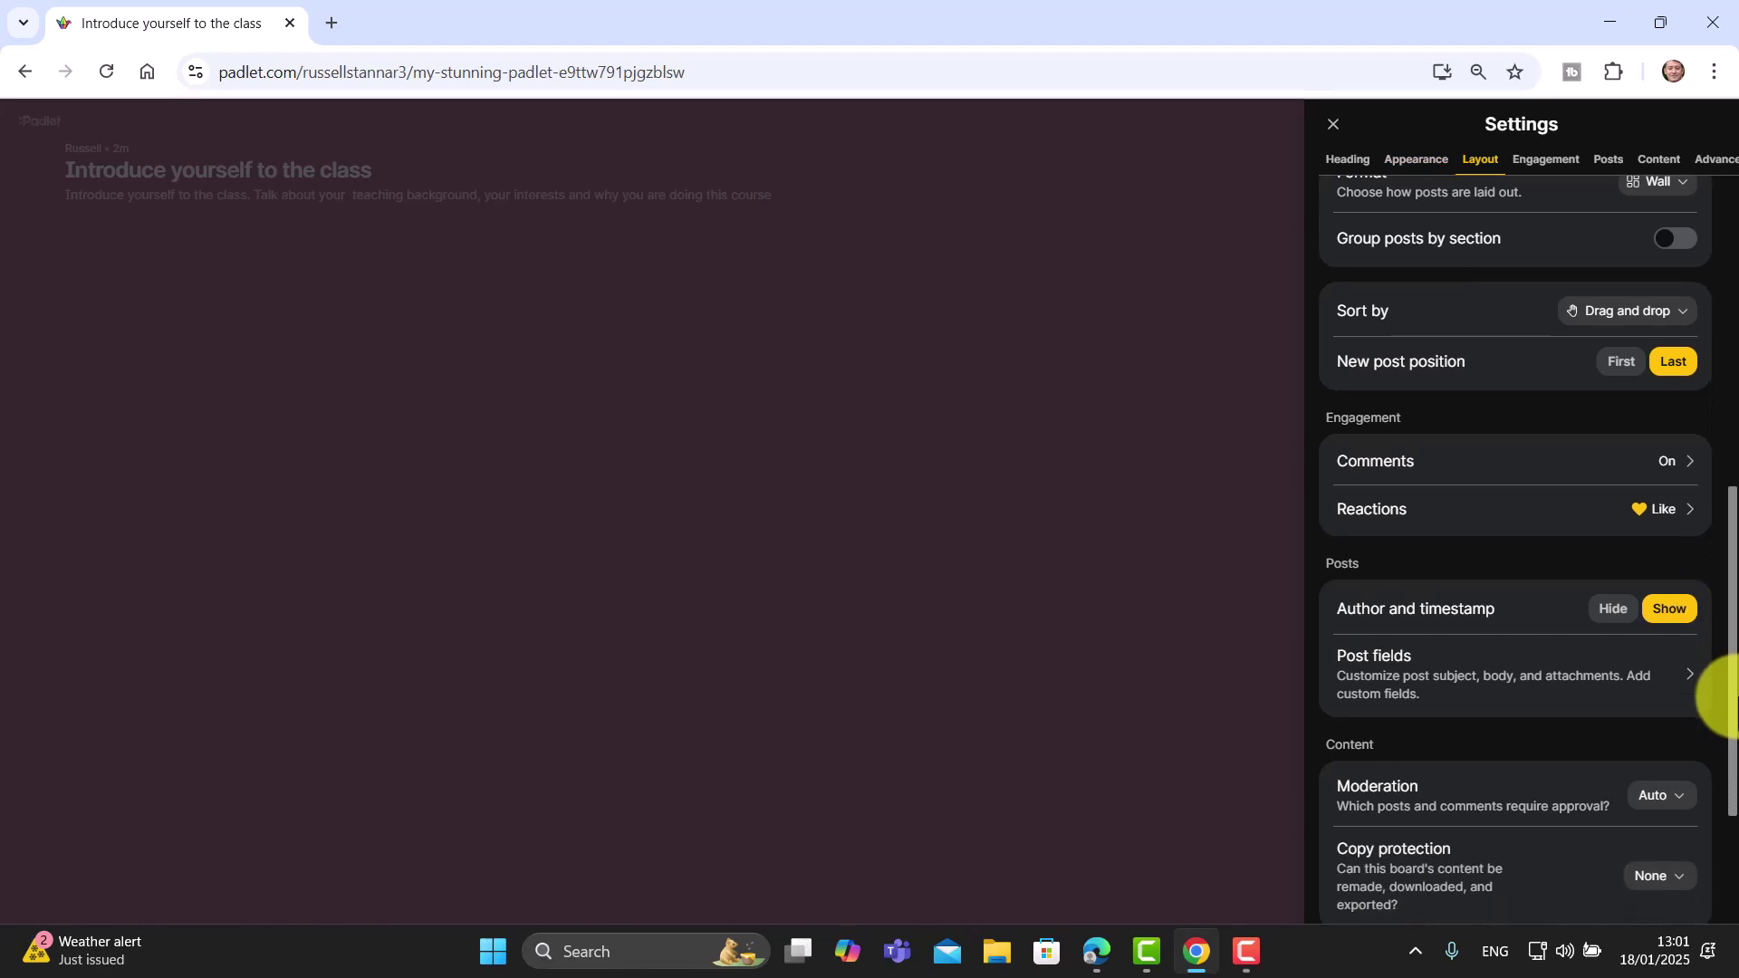
left_click(1427, 683)
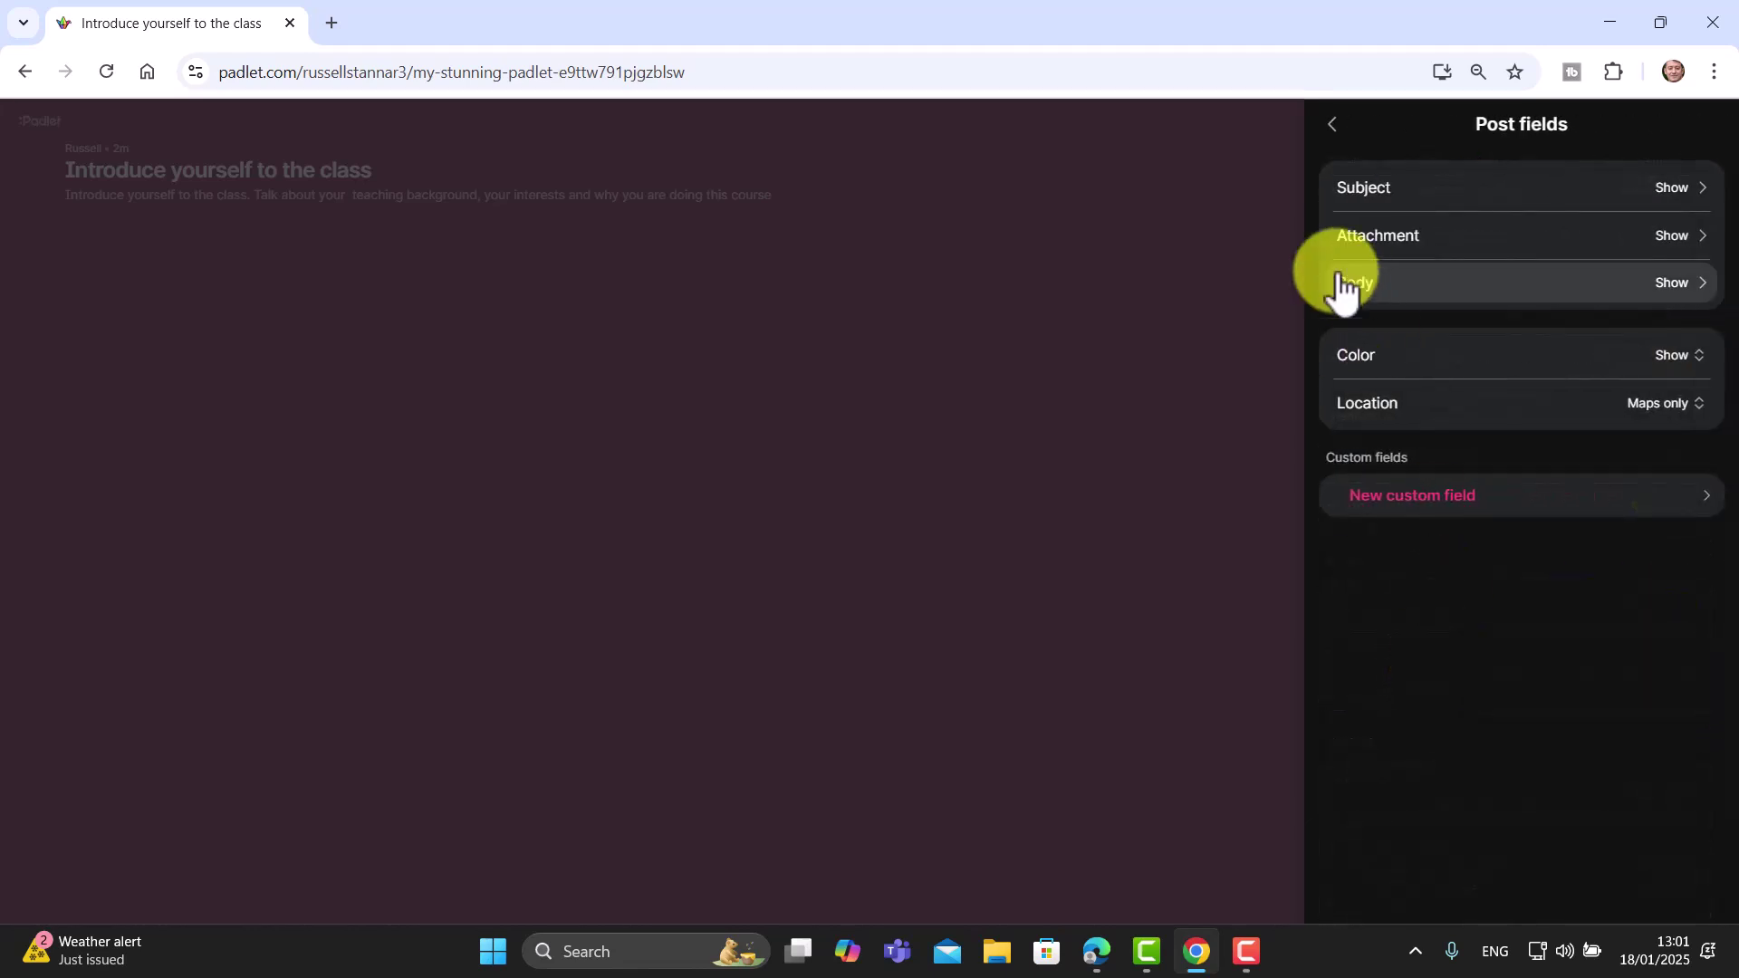
left_click(1518, 189)
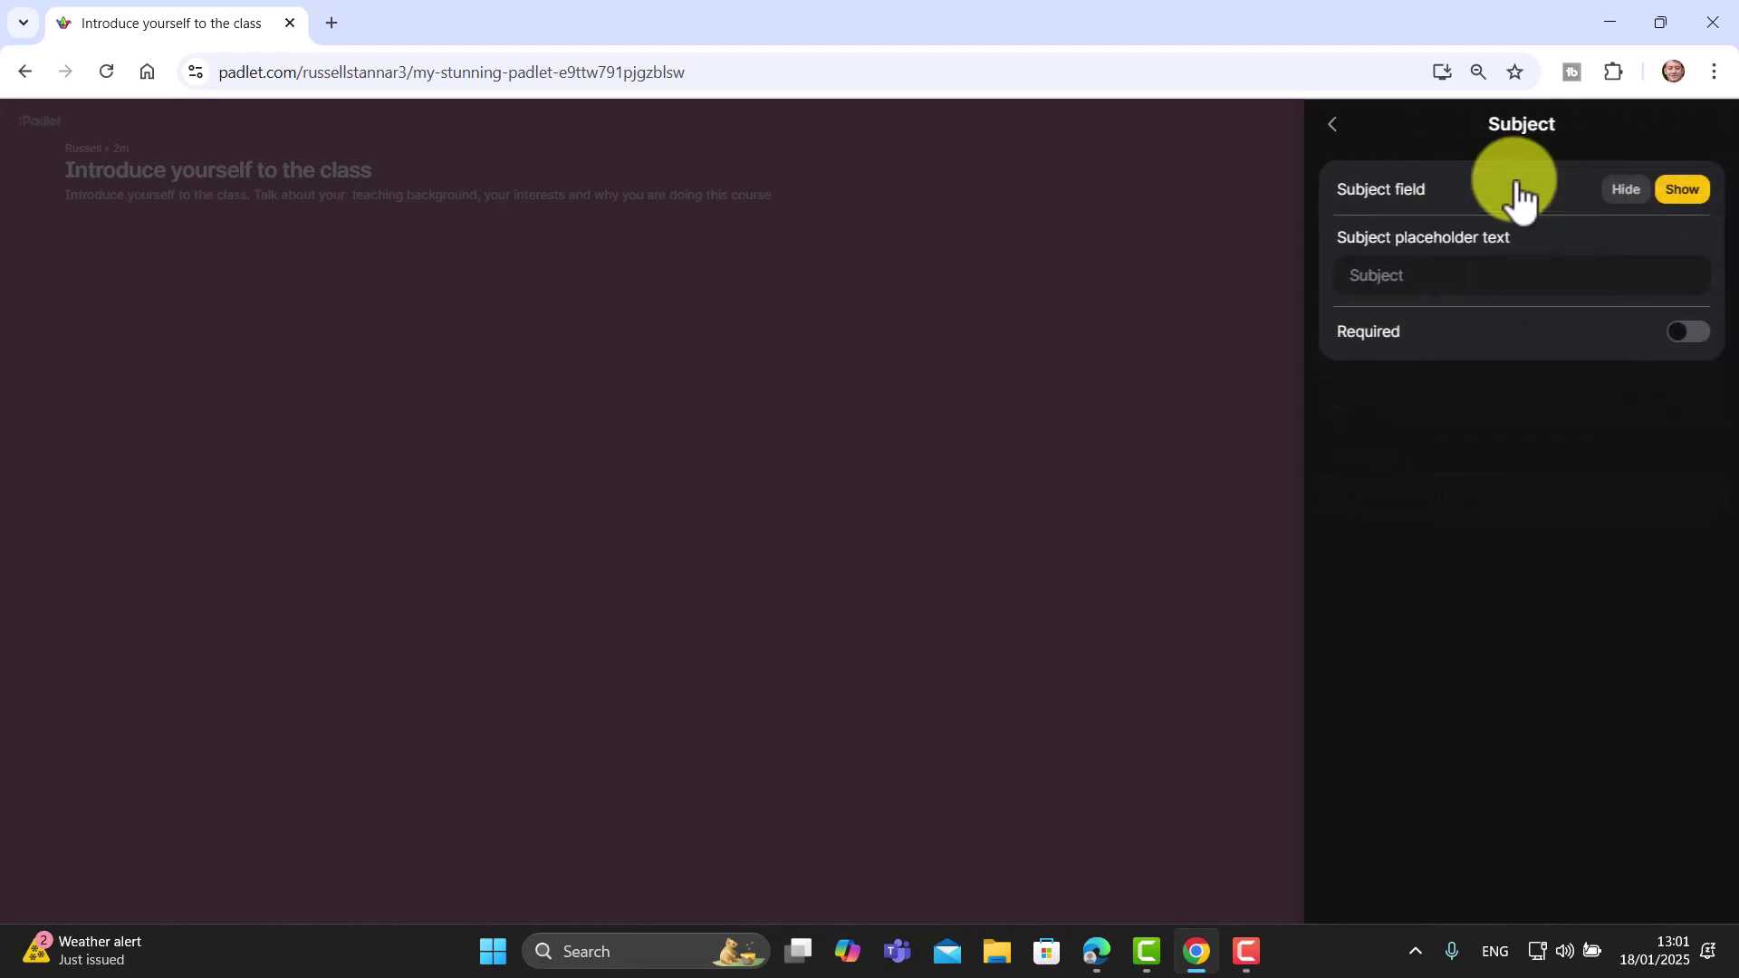
left_click(1453, 278)
type("Name")
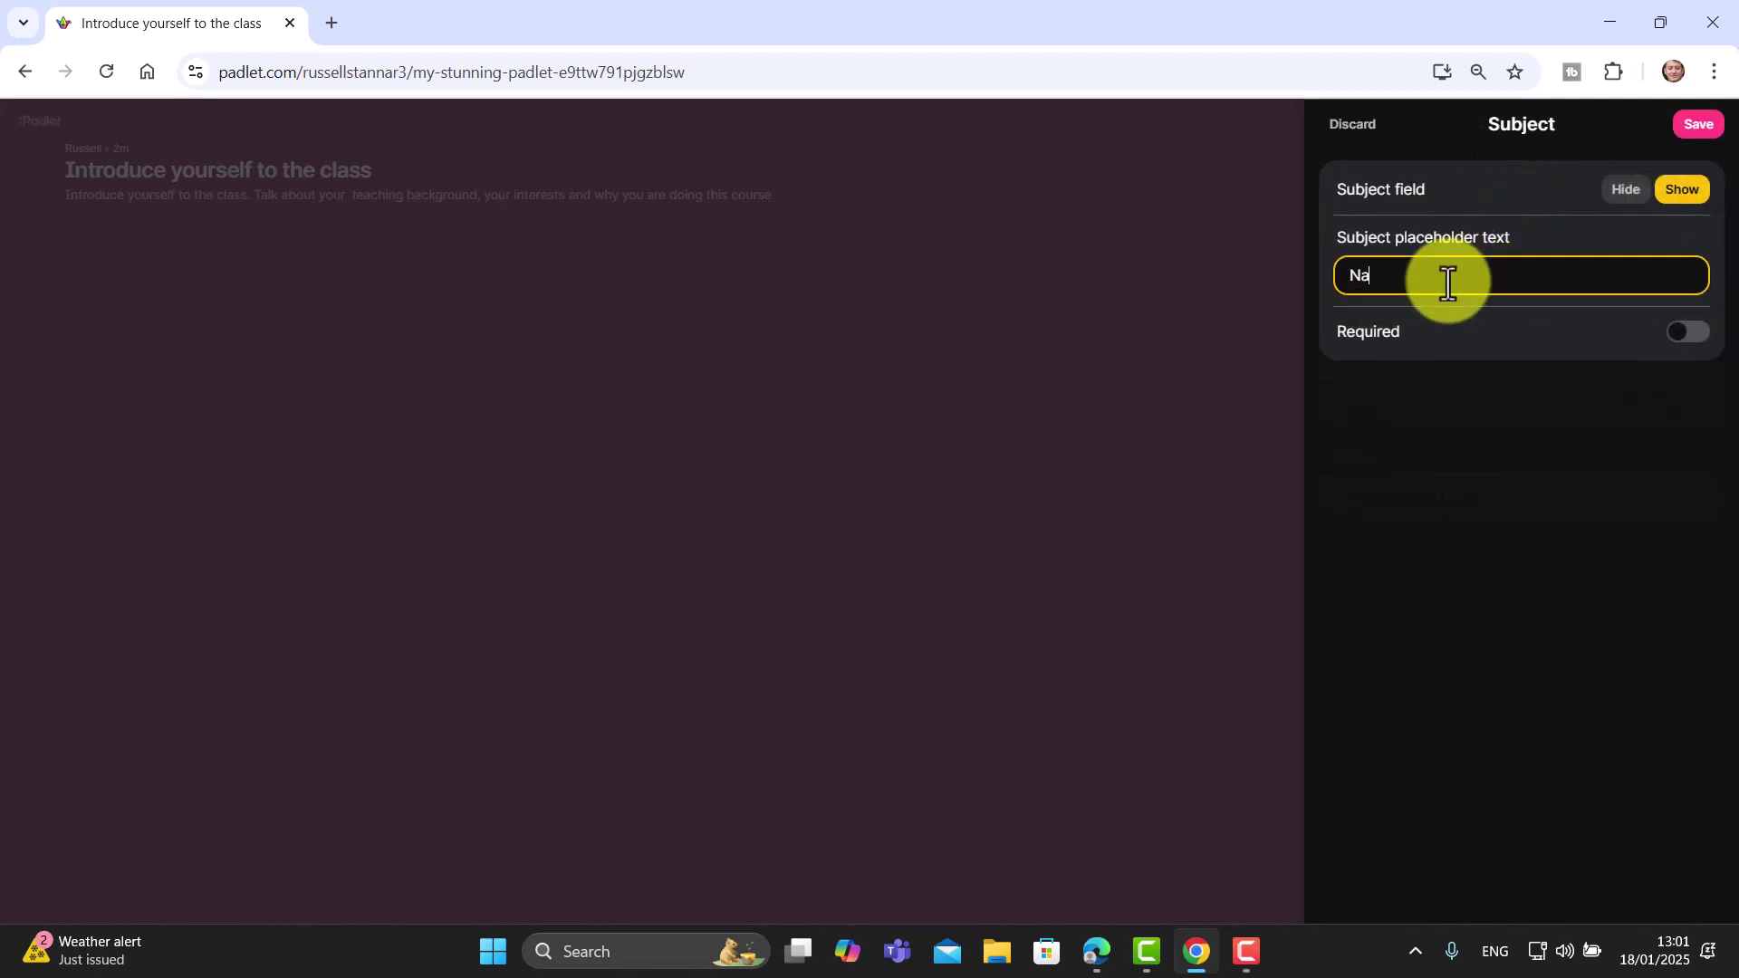
left_click(1703, 343)
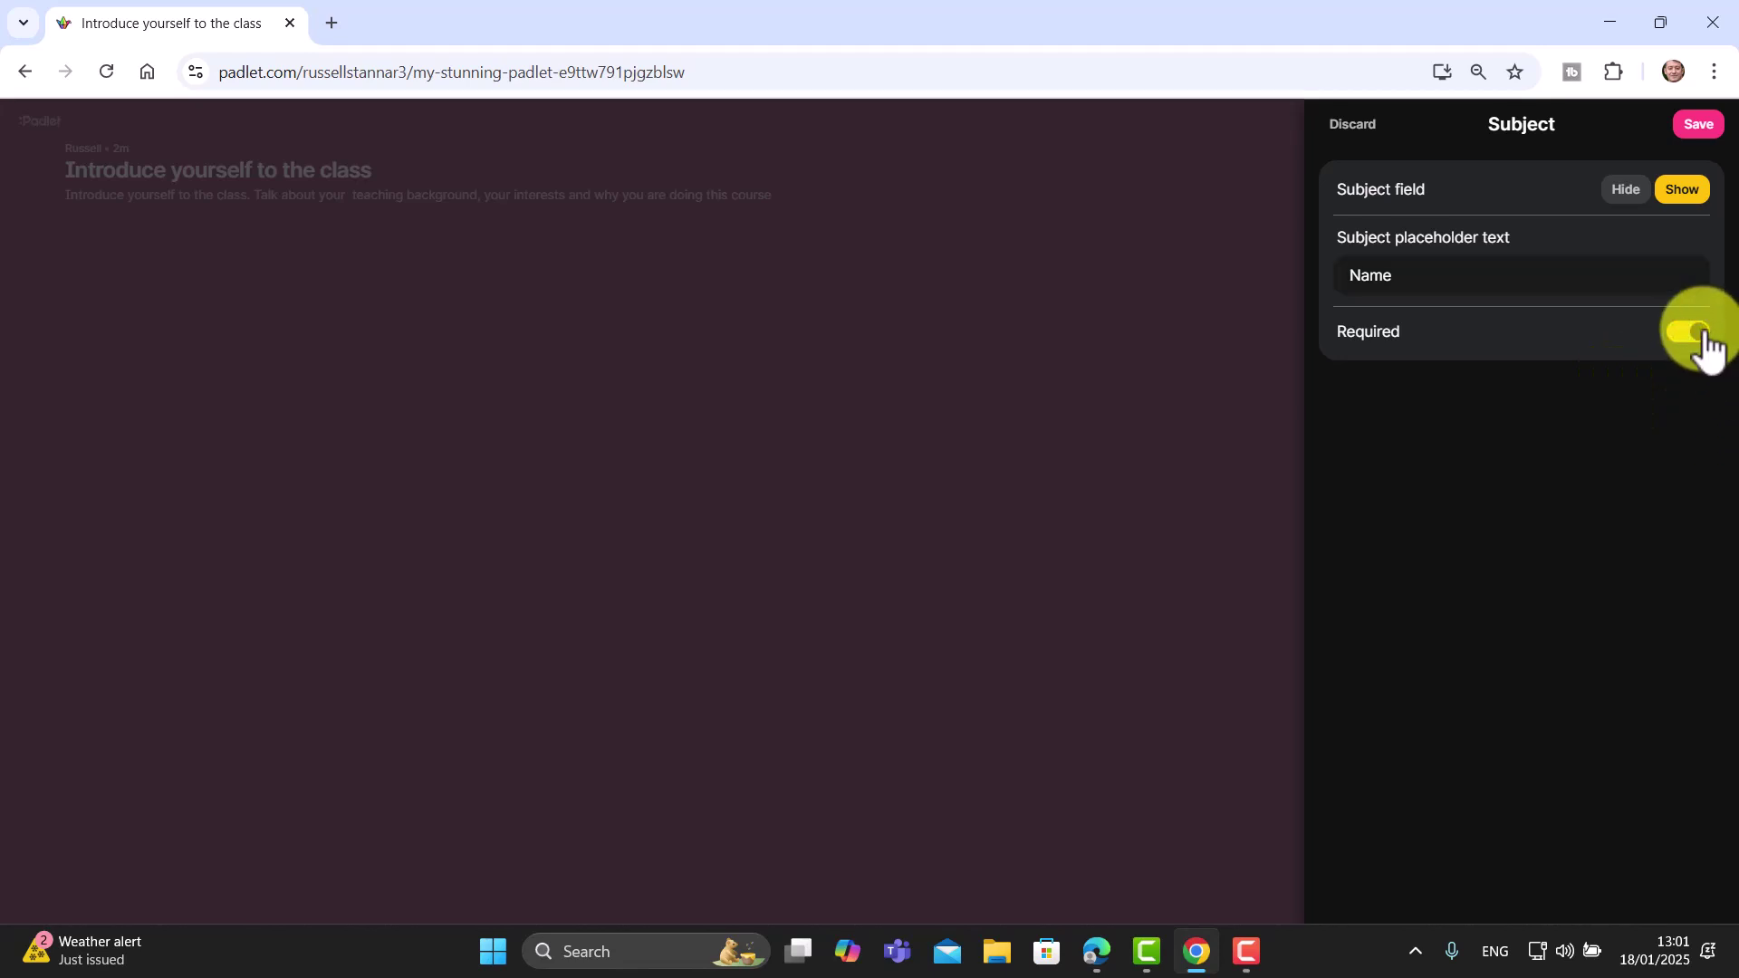
left_click(1697, 125)
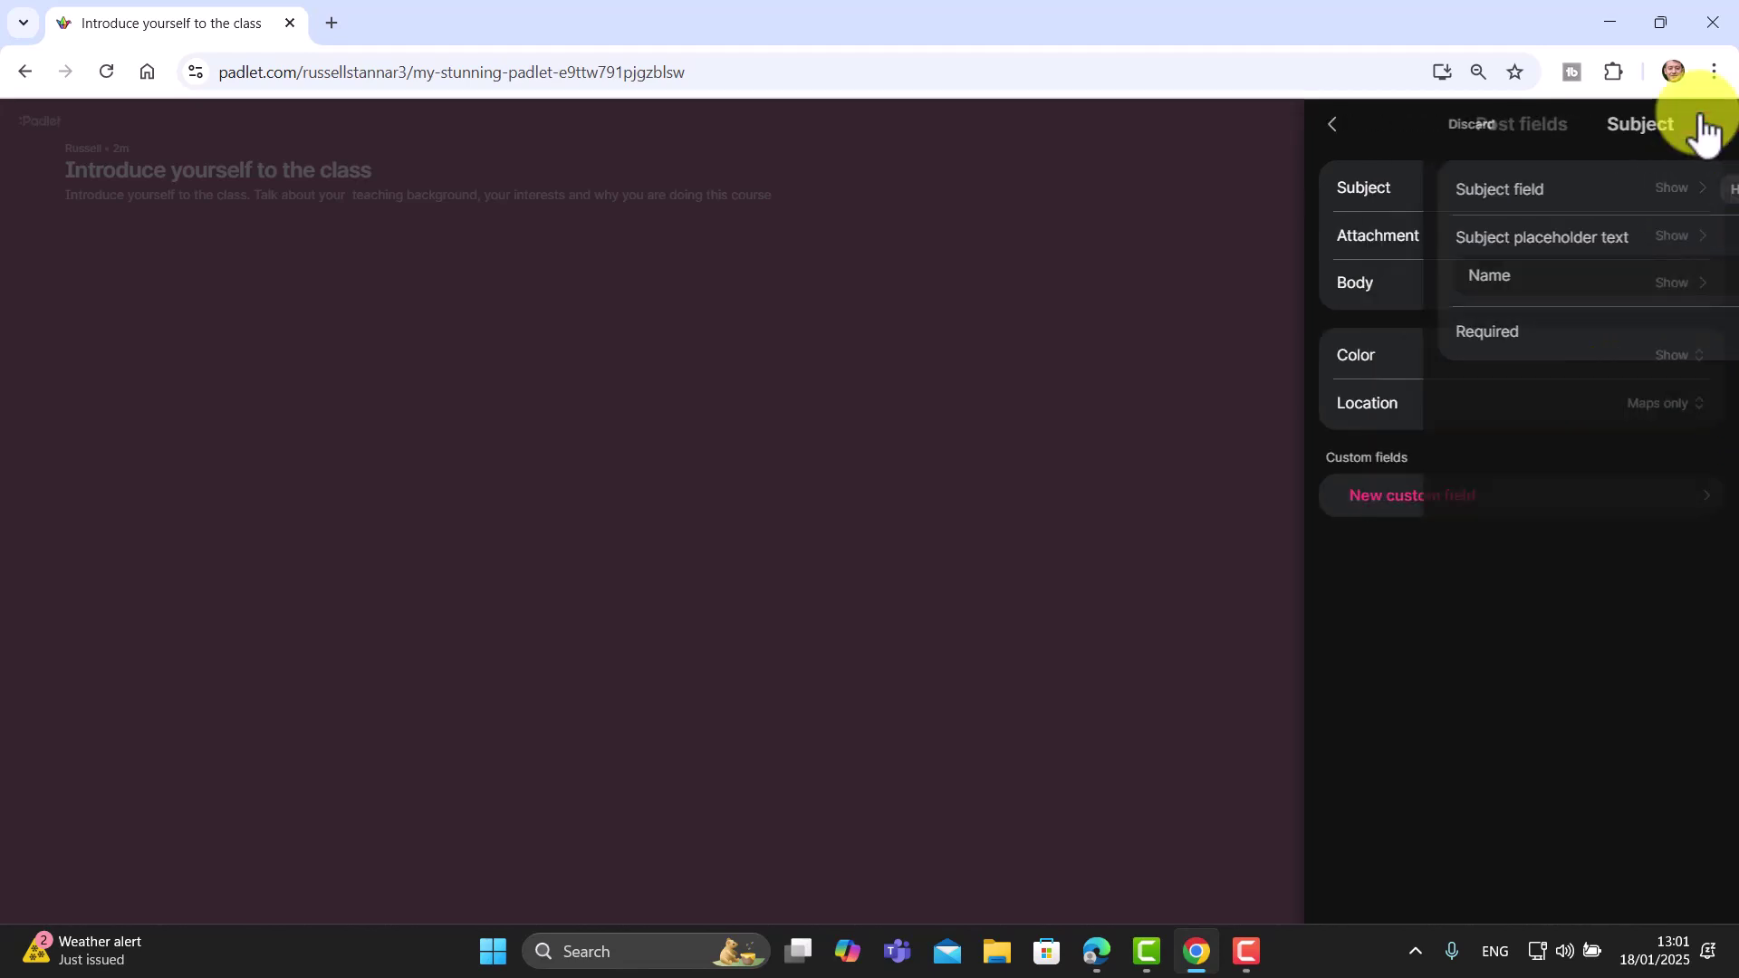
Restrict the attachment field to the Audio recorder only and save the change.
left_click(1654, 246)
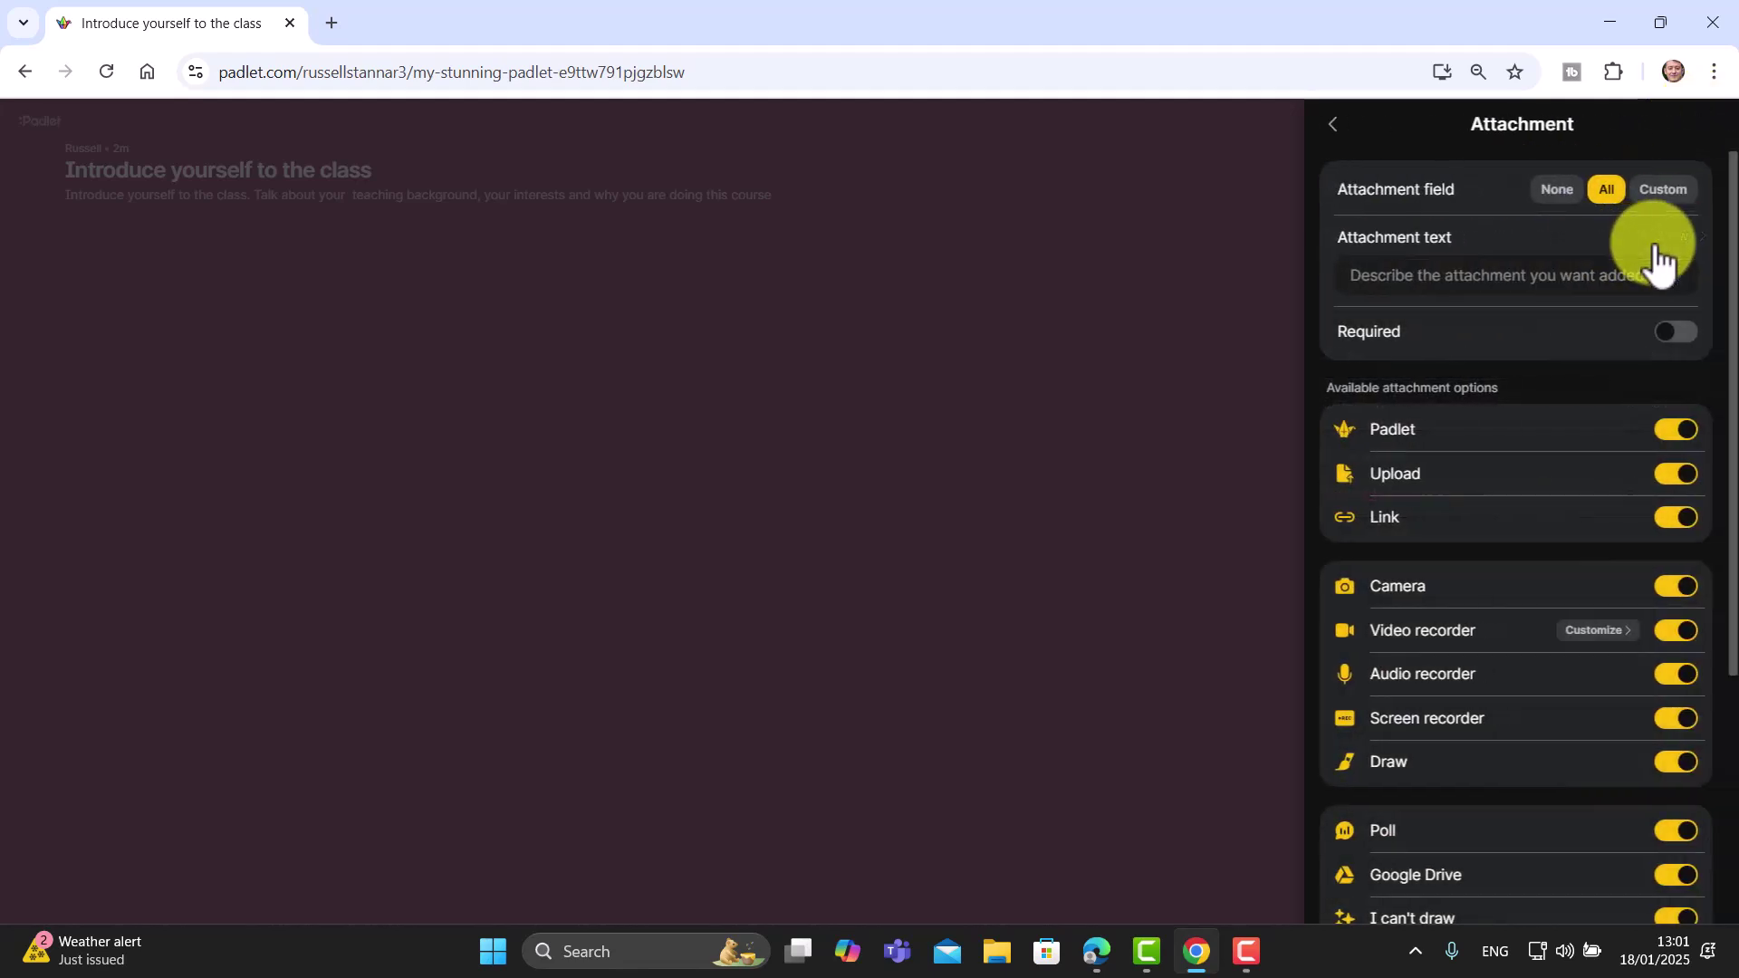
left_click(1557, 192)
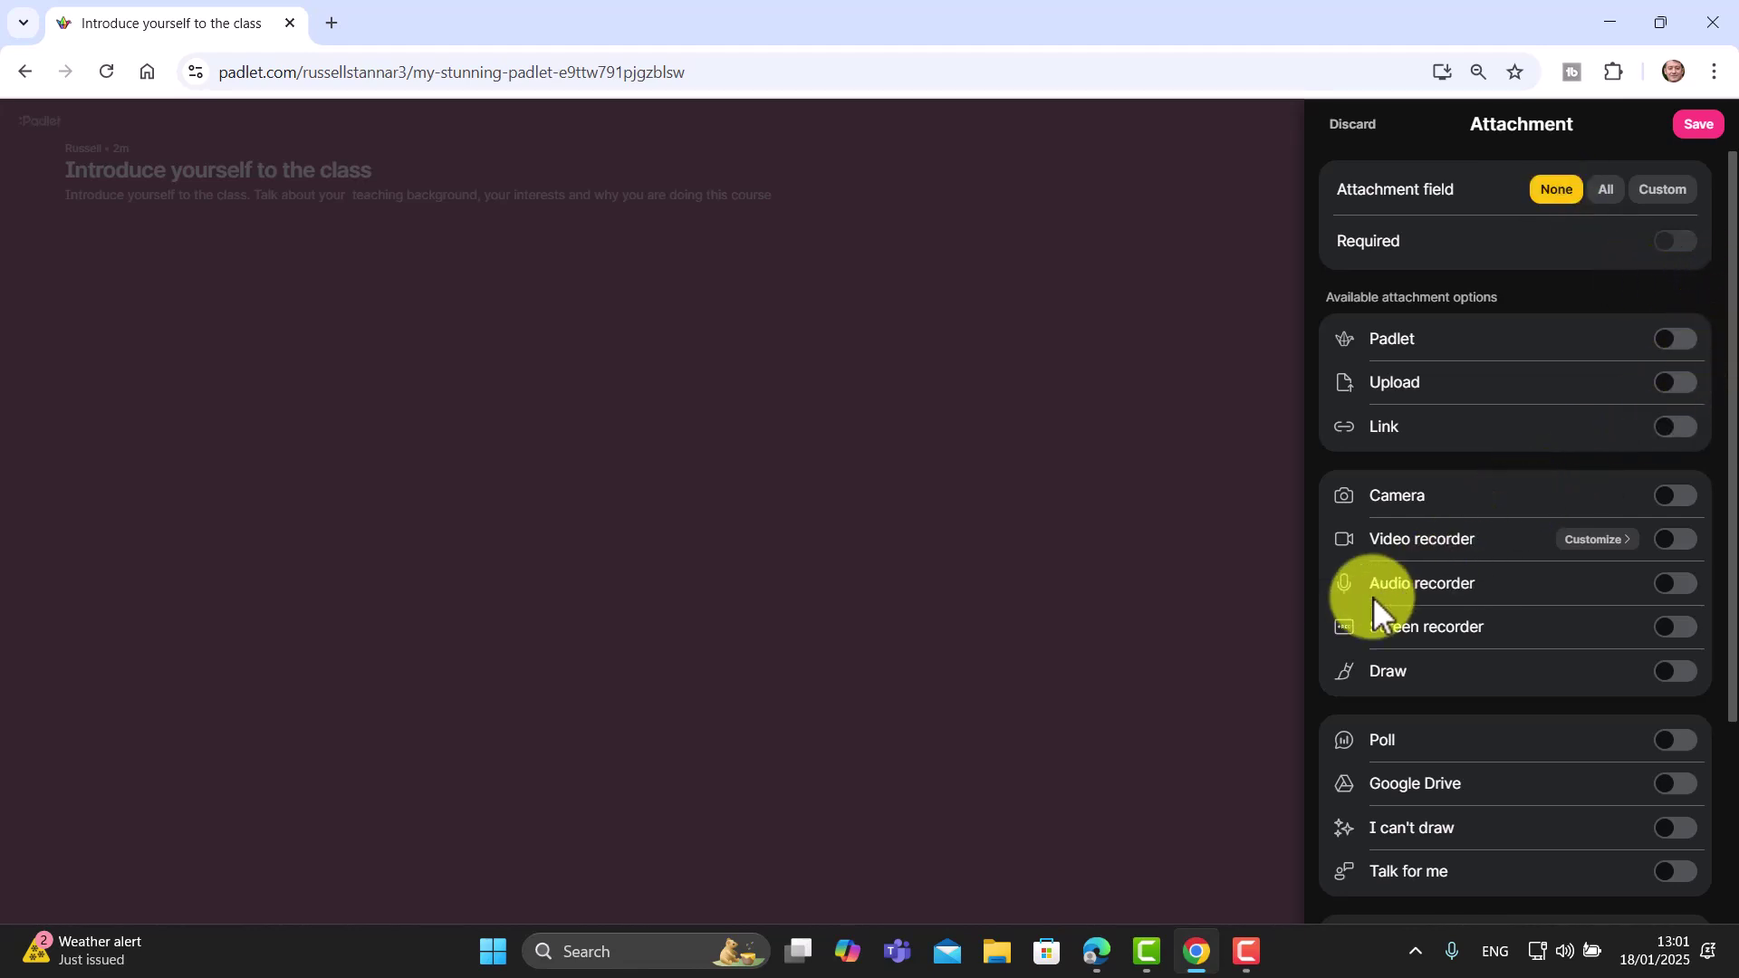
left_click(1690, 587)
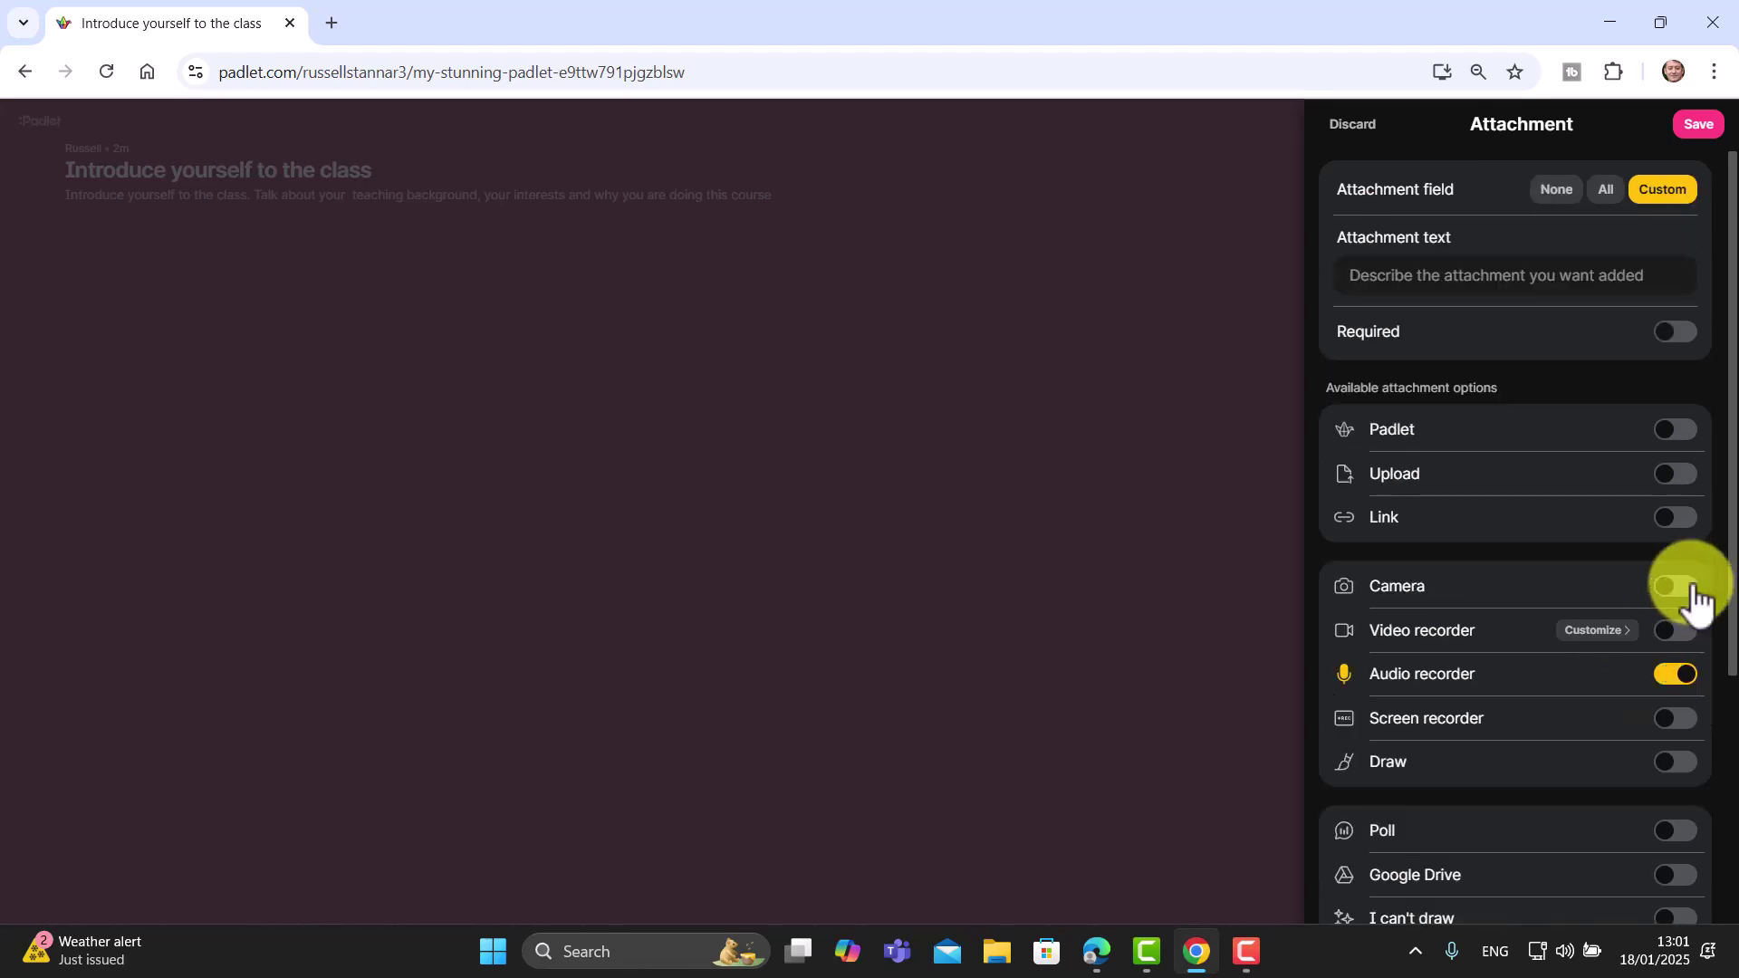
left_click(1699, 127)
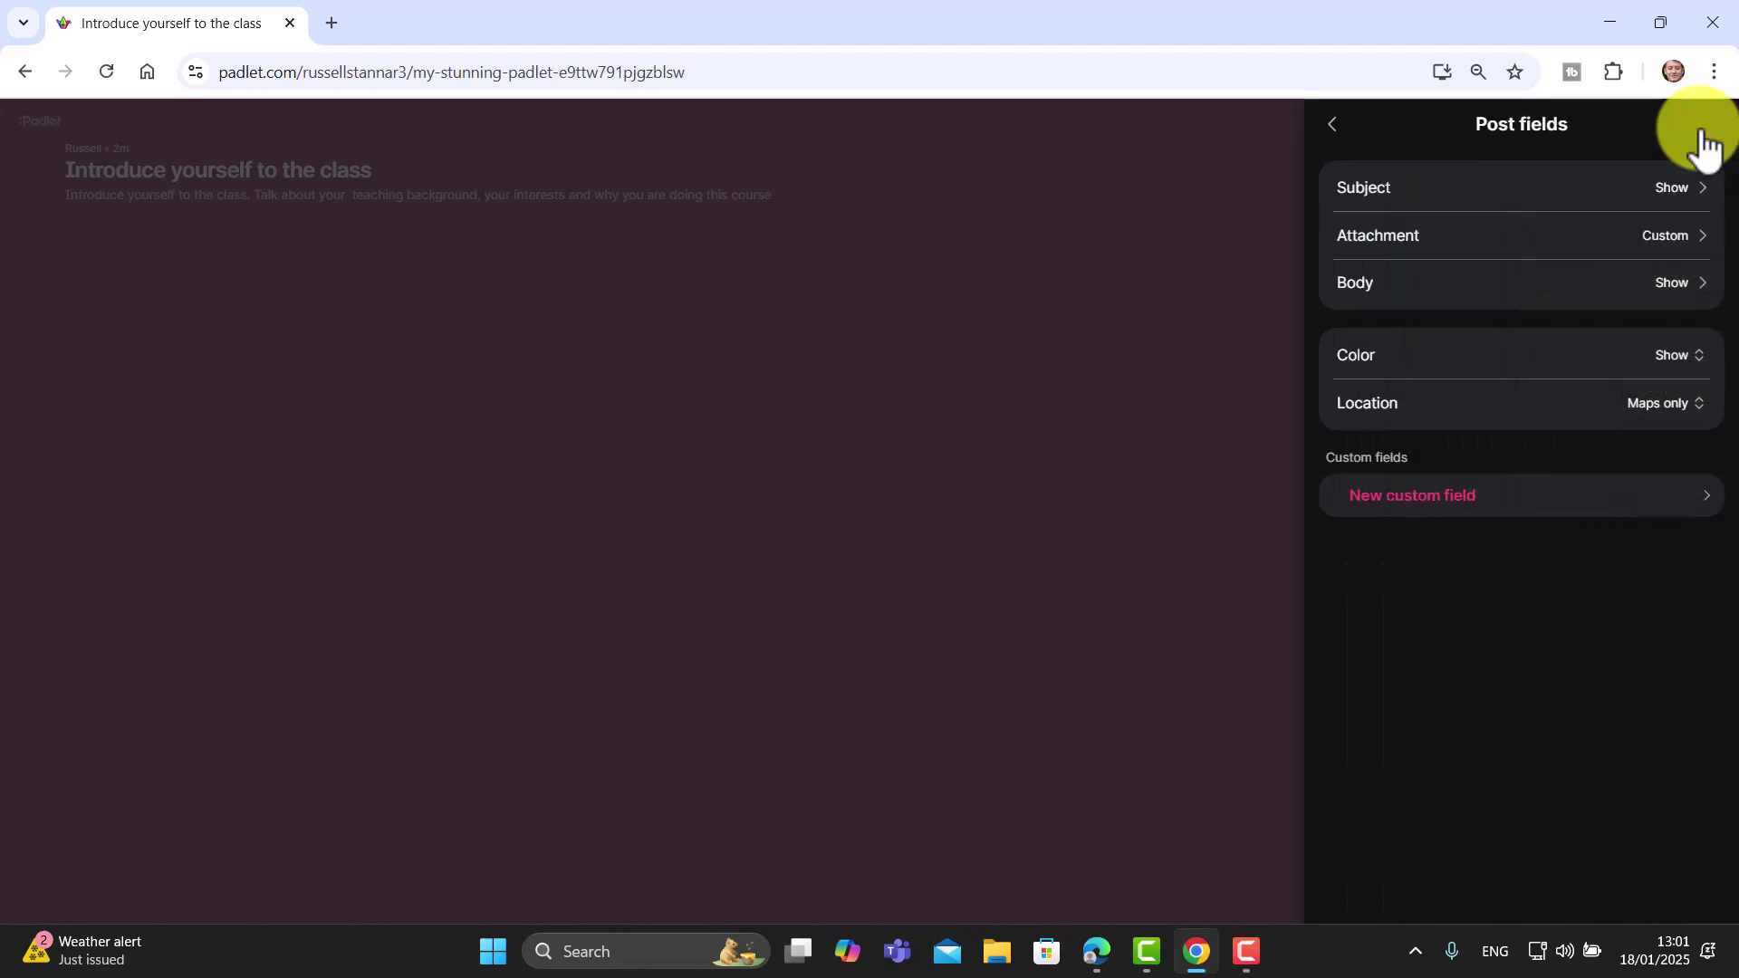
Hide the body field of posts, save the change, and close the board settings.
left_click(1435, 282)
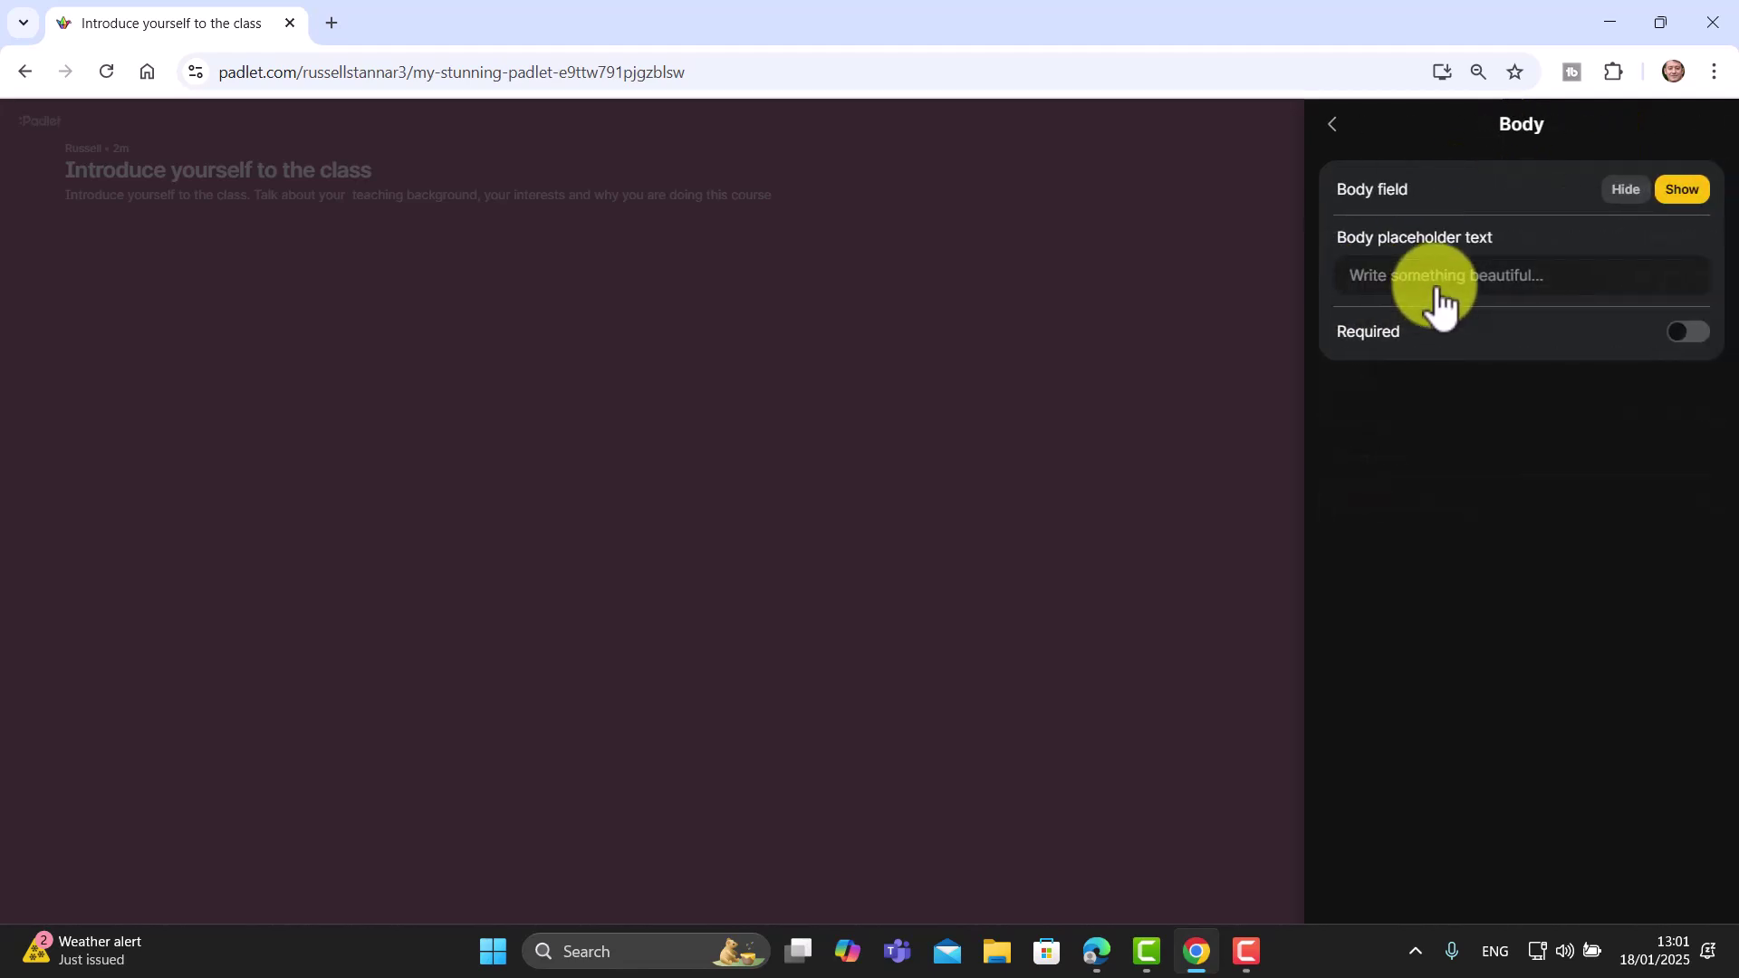
left_click(1627, 192)
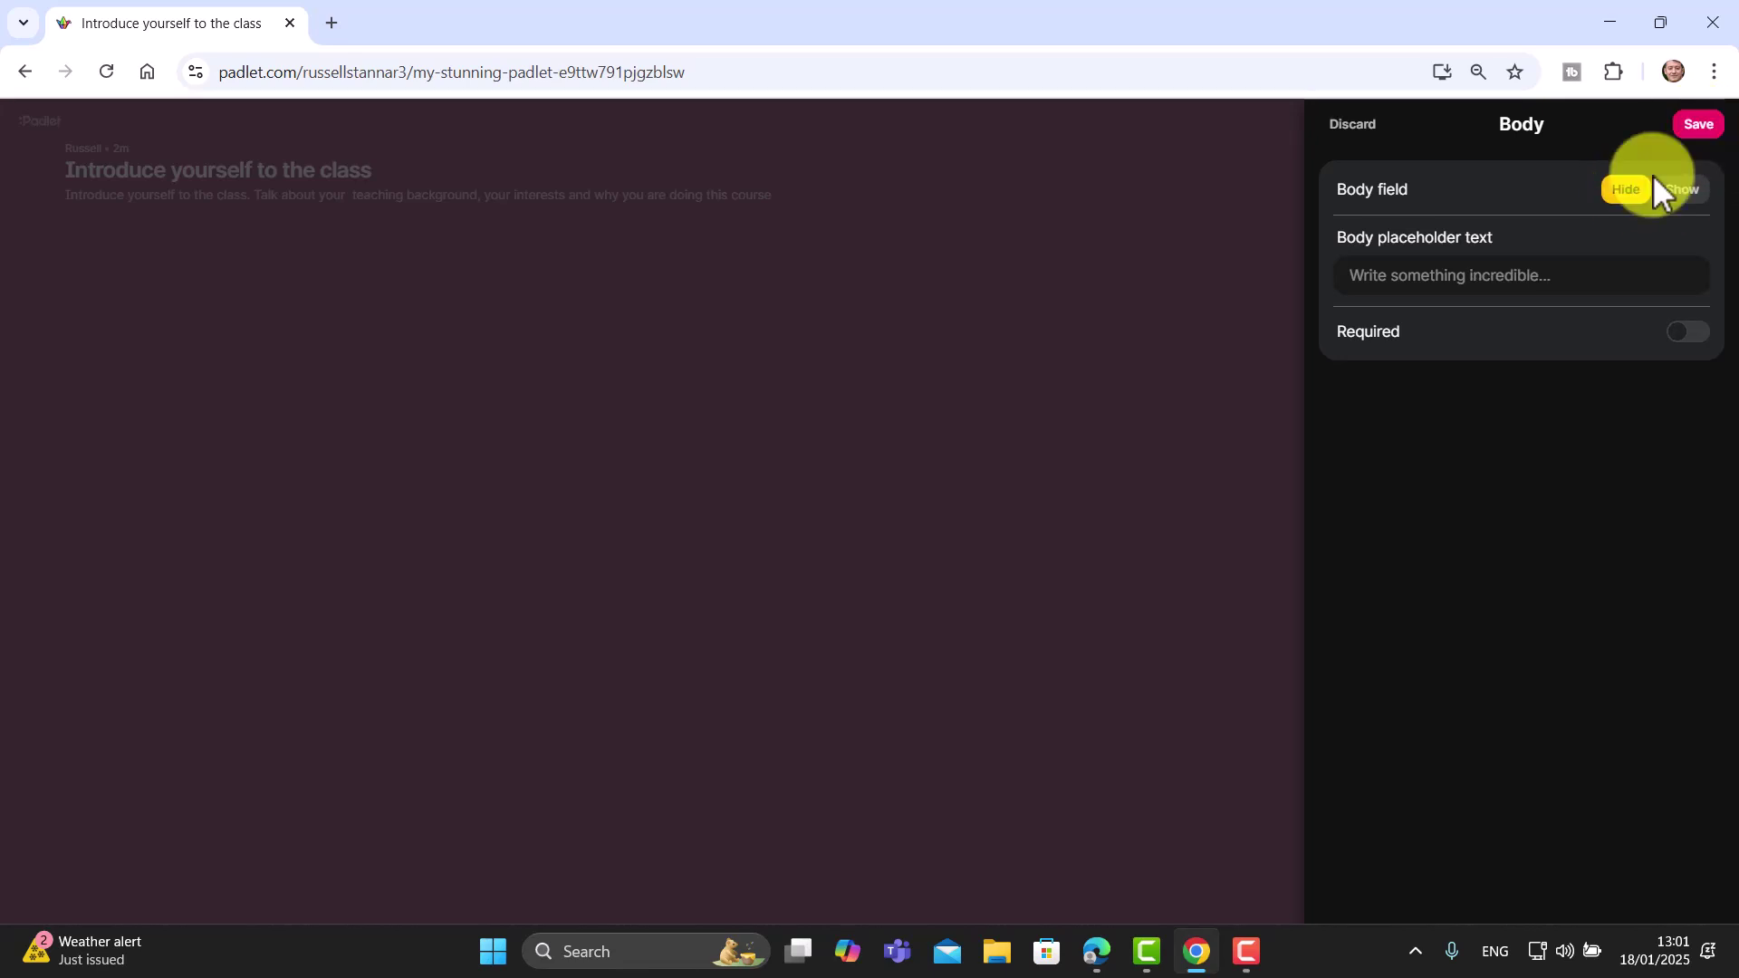
left_click(1700, 126)
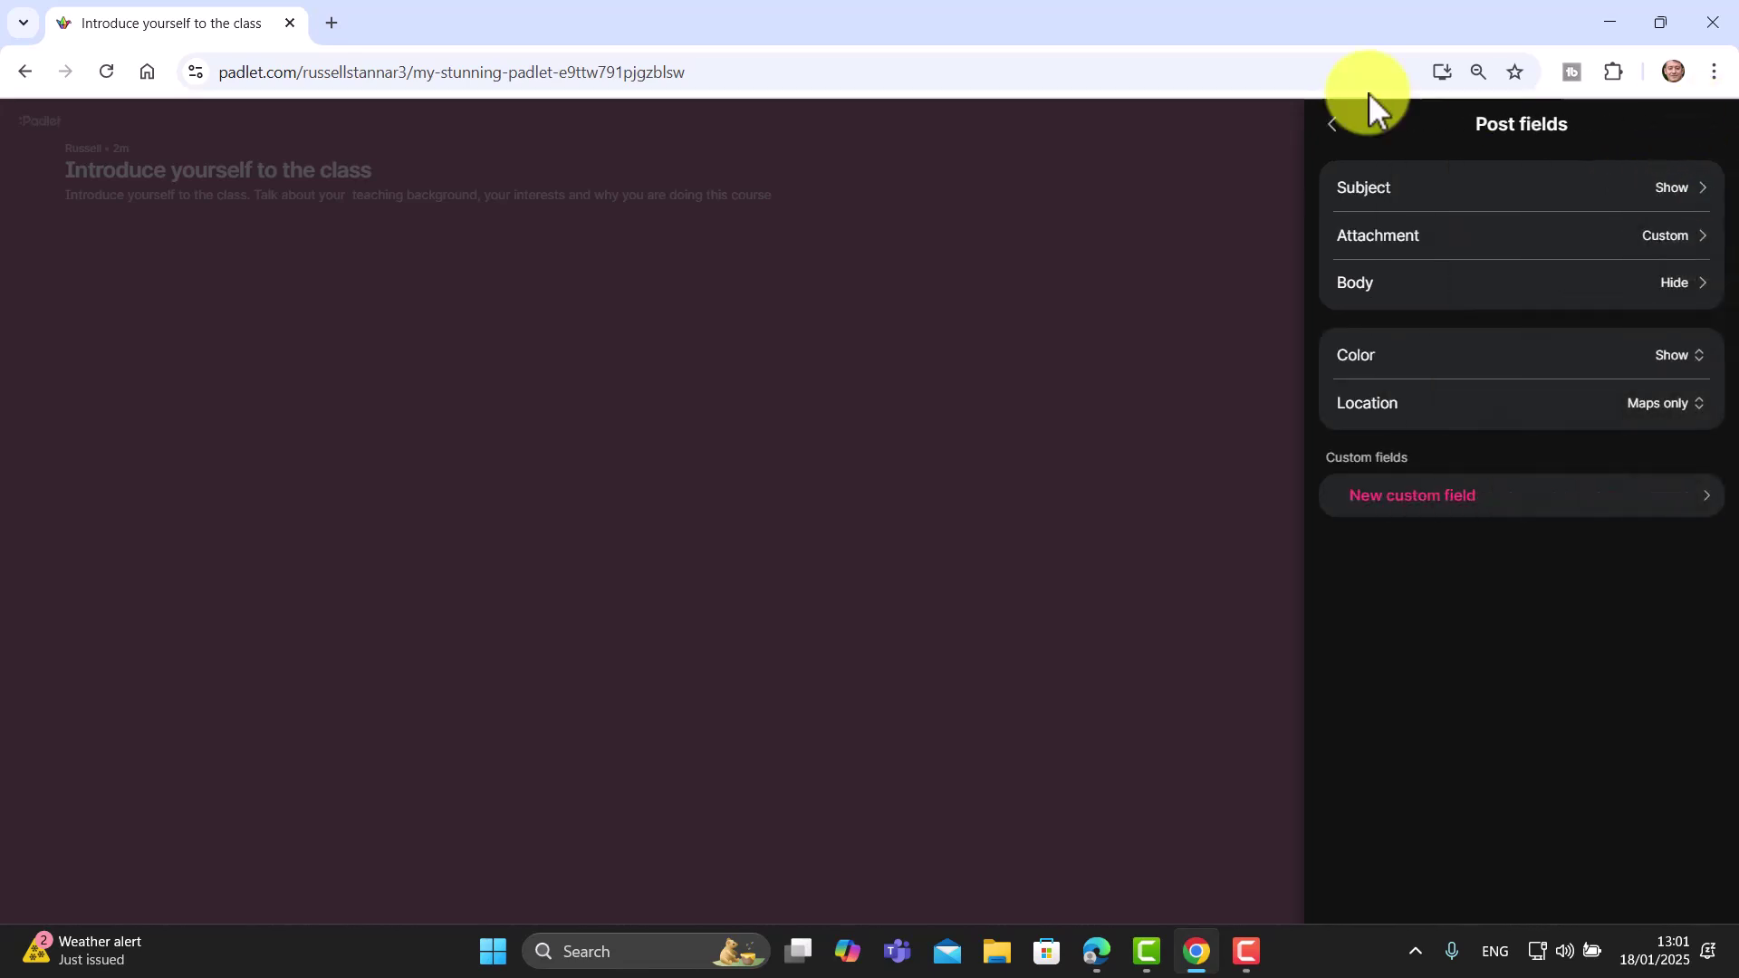
left_click(1338, 127)
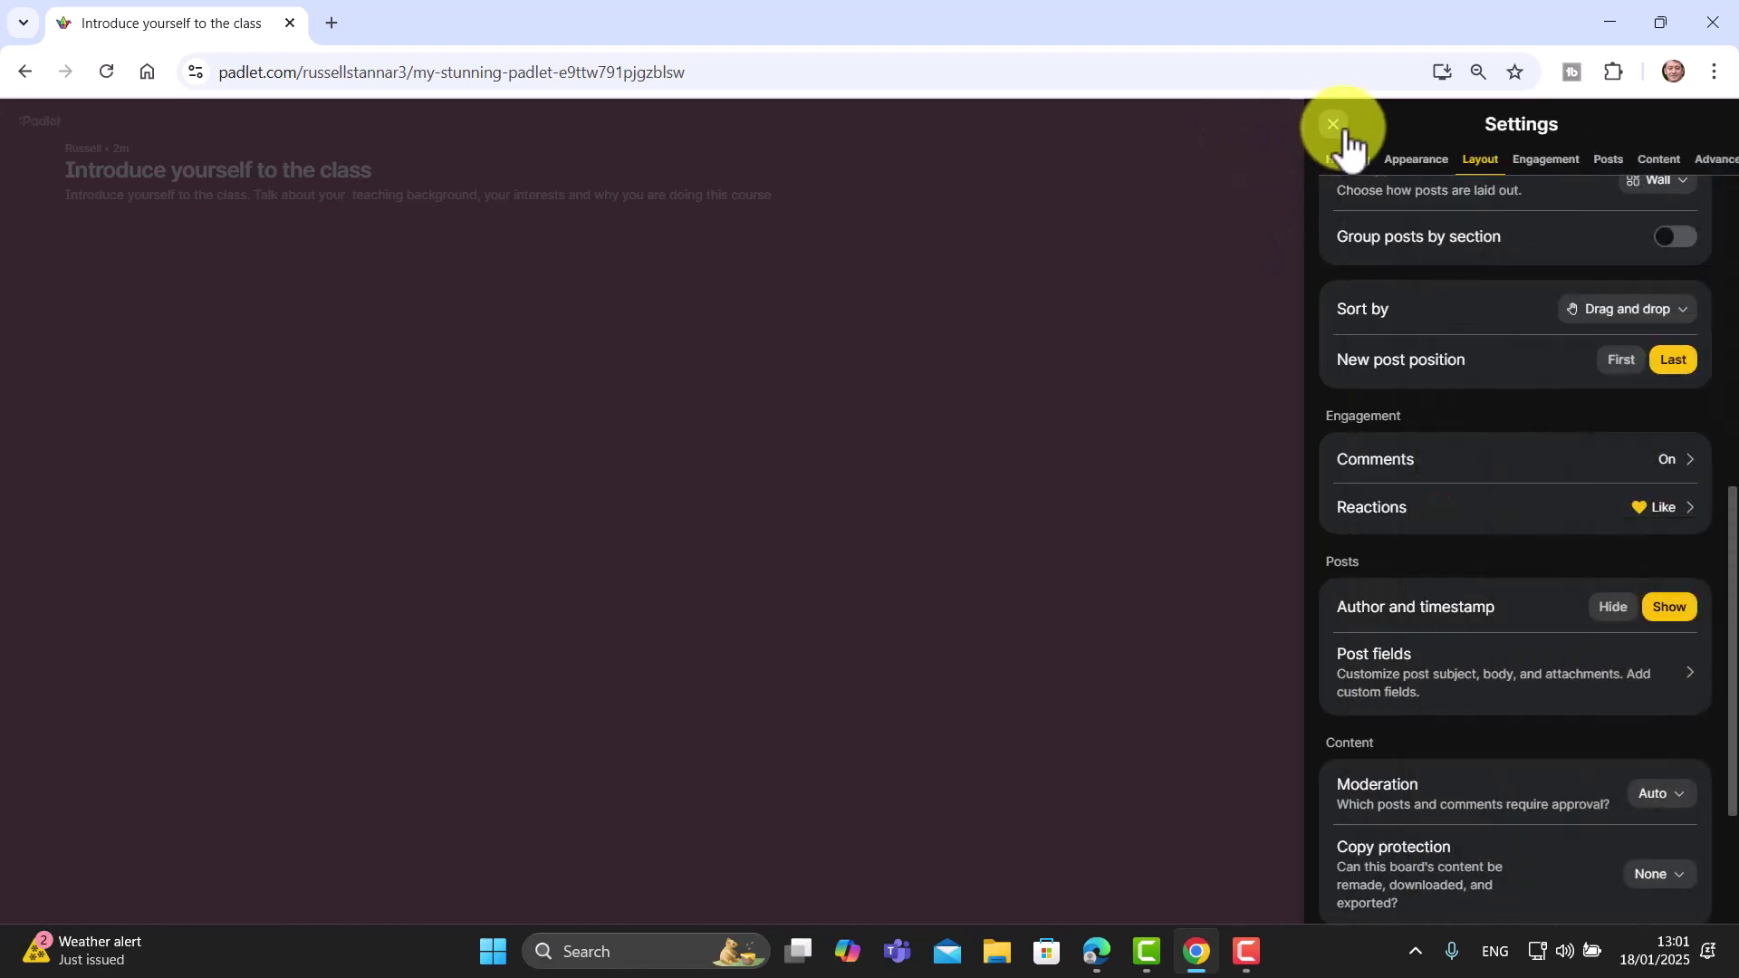
left_click(1339, 128)
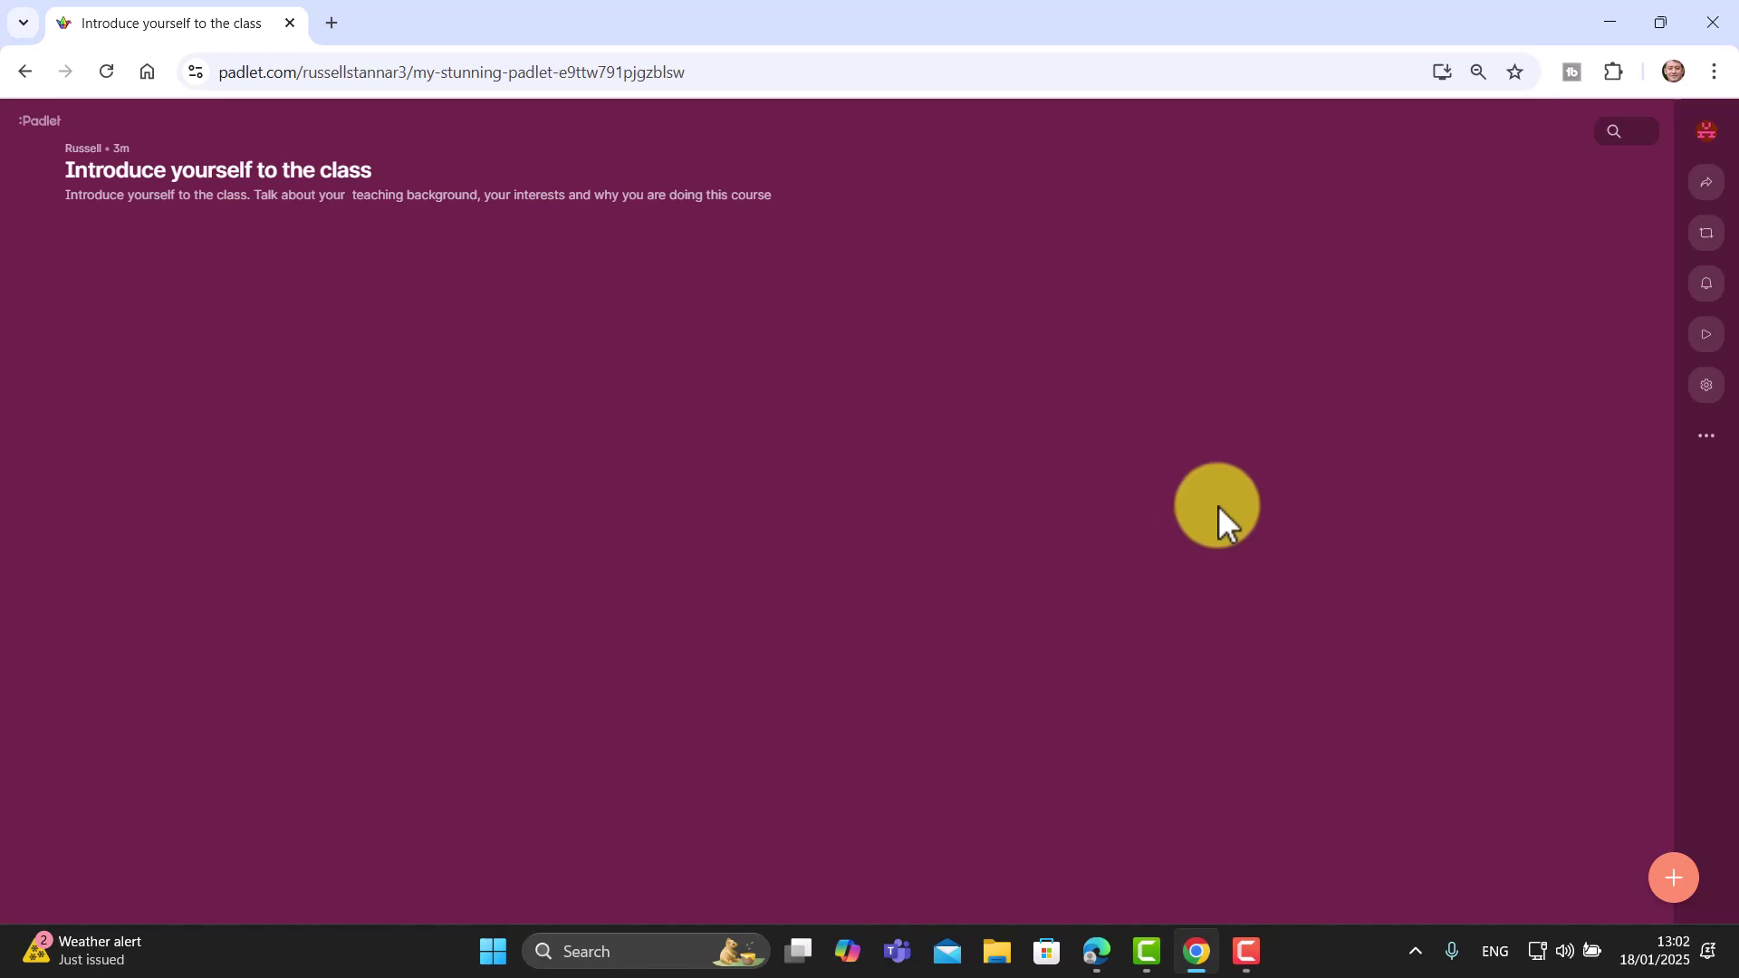
Start a new post with the author's first name as its subject and record an audio clip about 4 seconds long.
left_click(1674, 878)
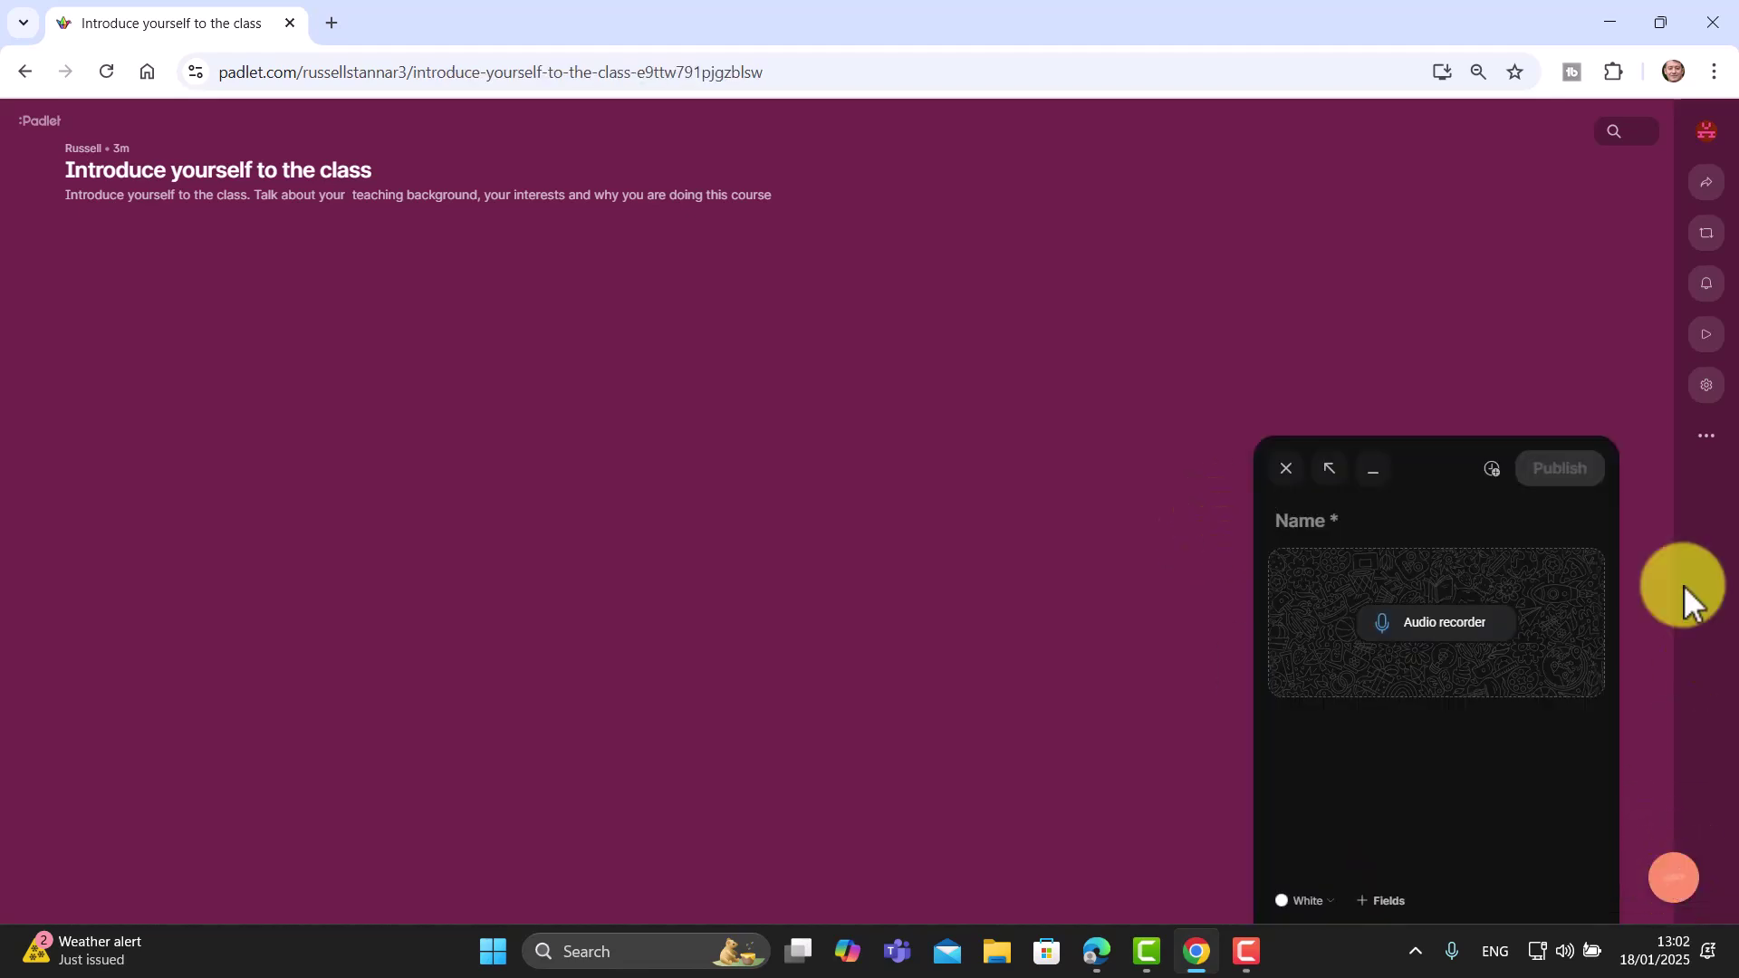
type("Russell")
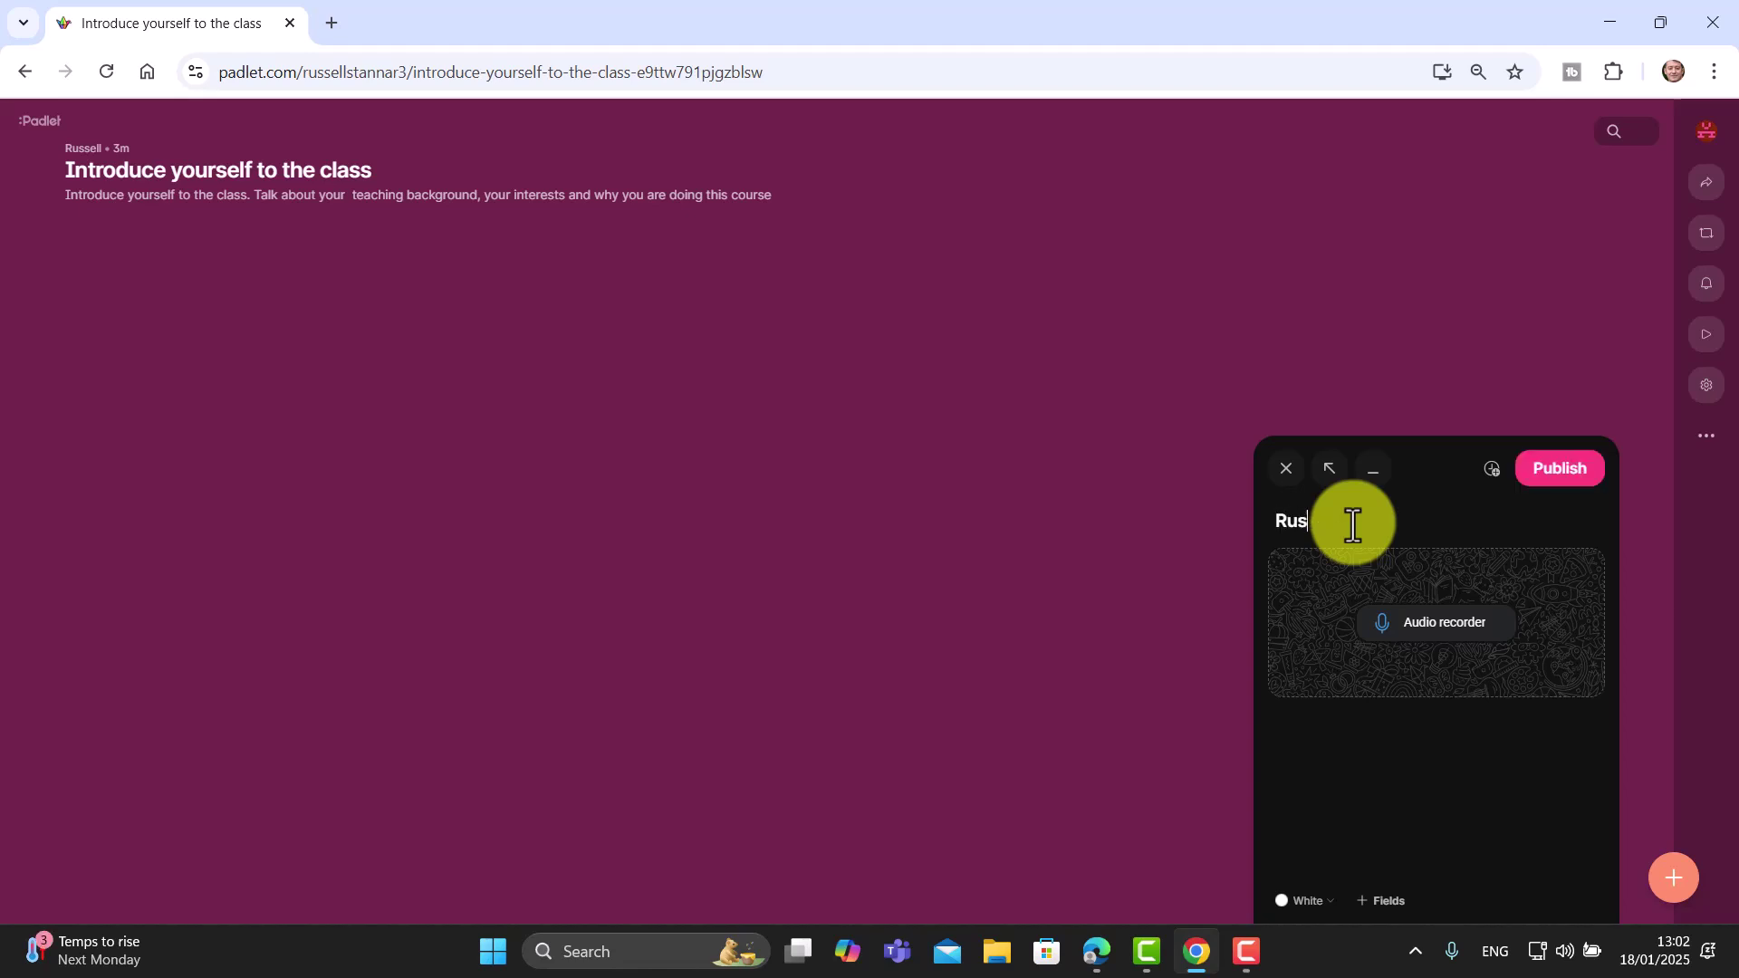
left_click(1427, 641)
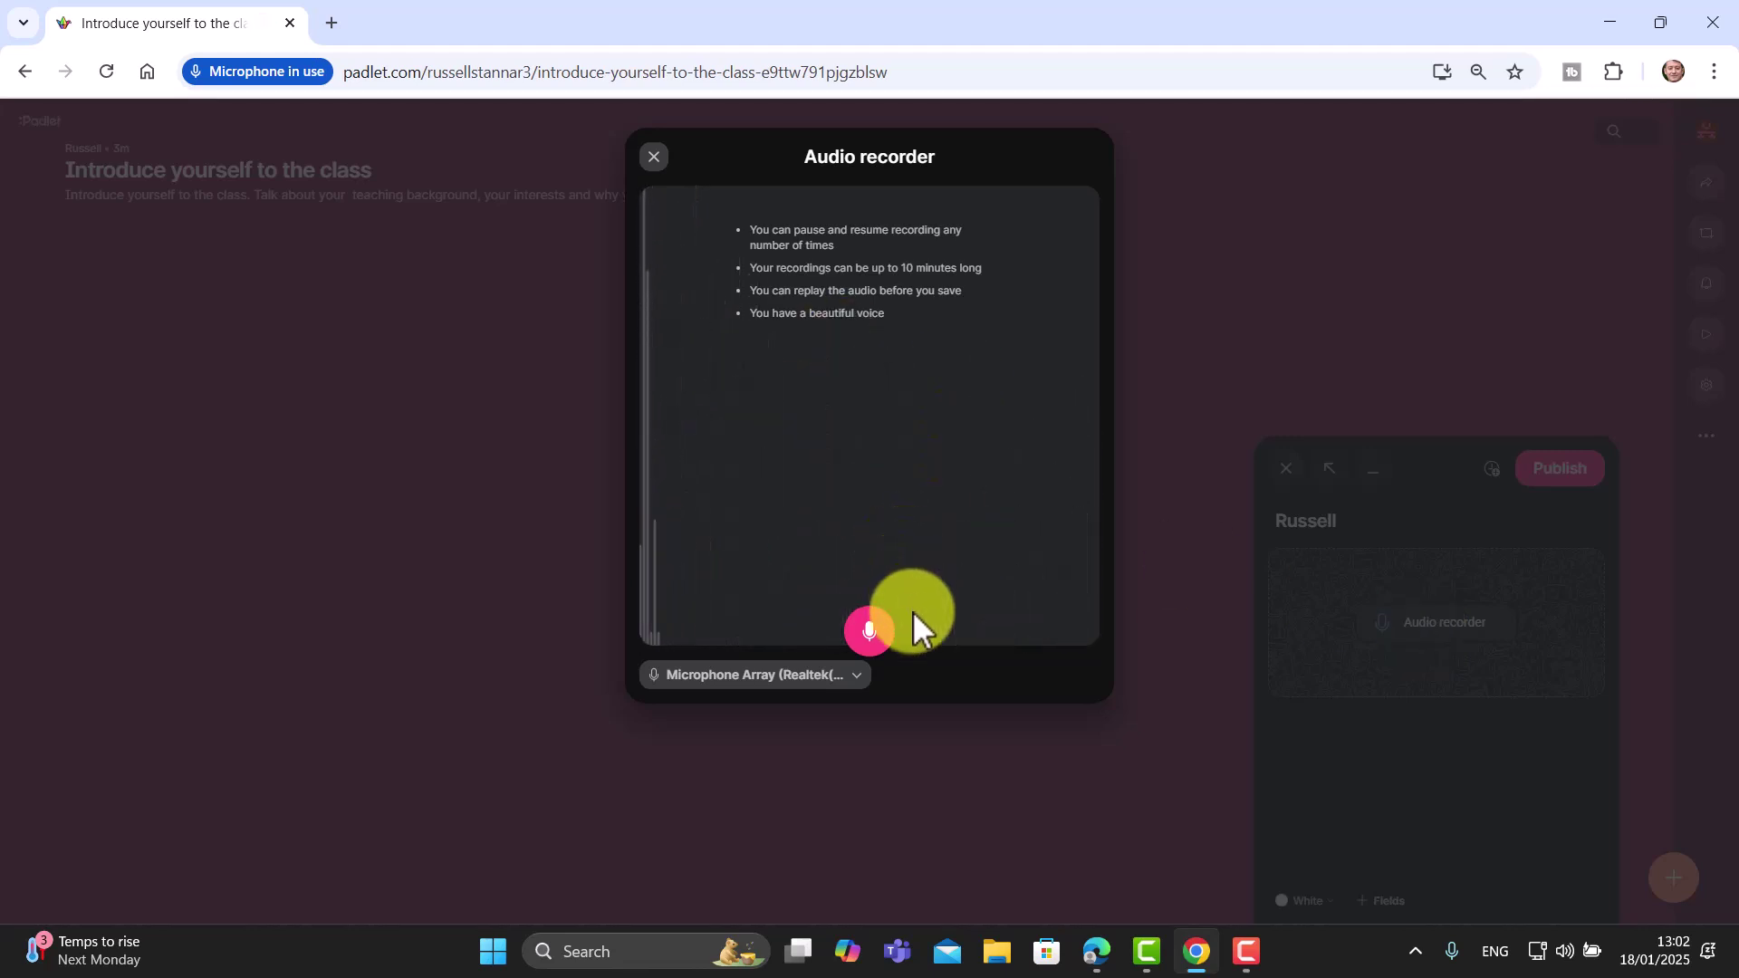
left_click(869, 632)
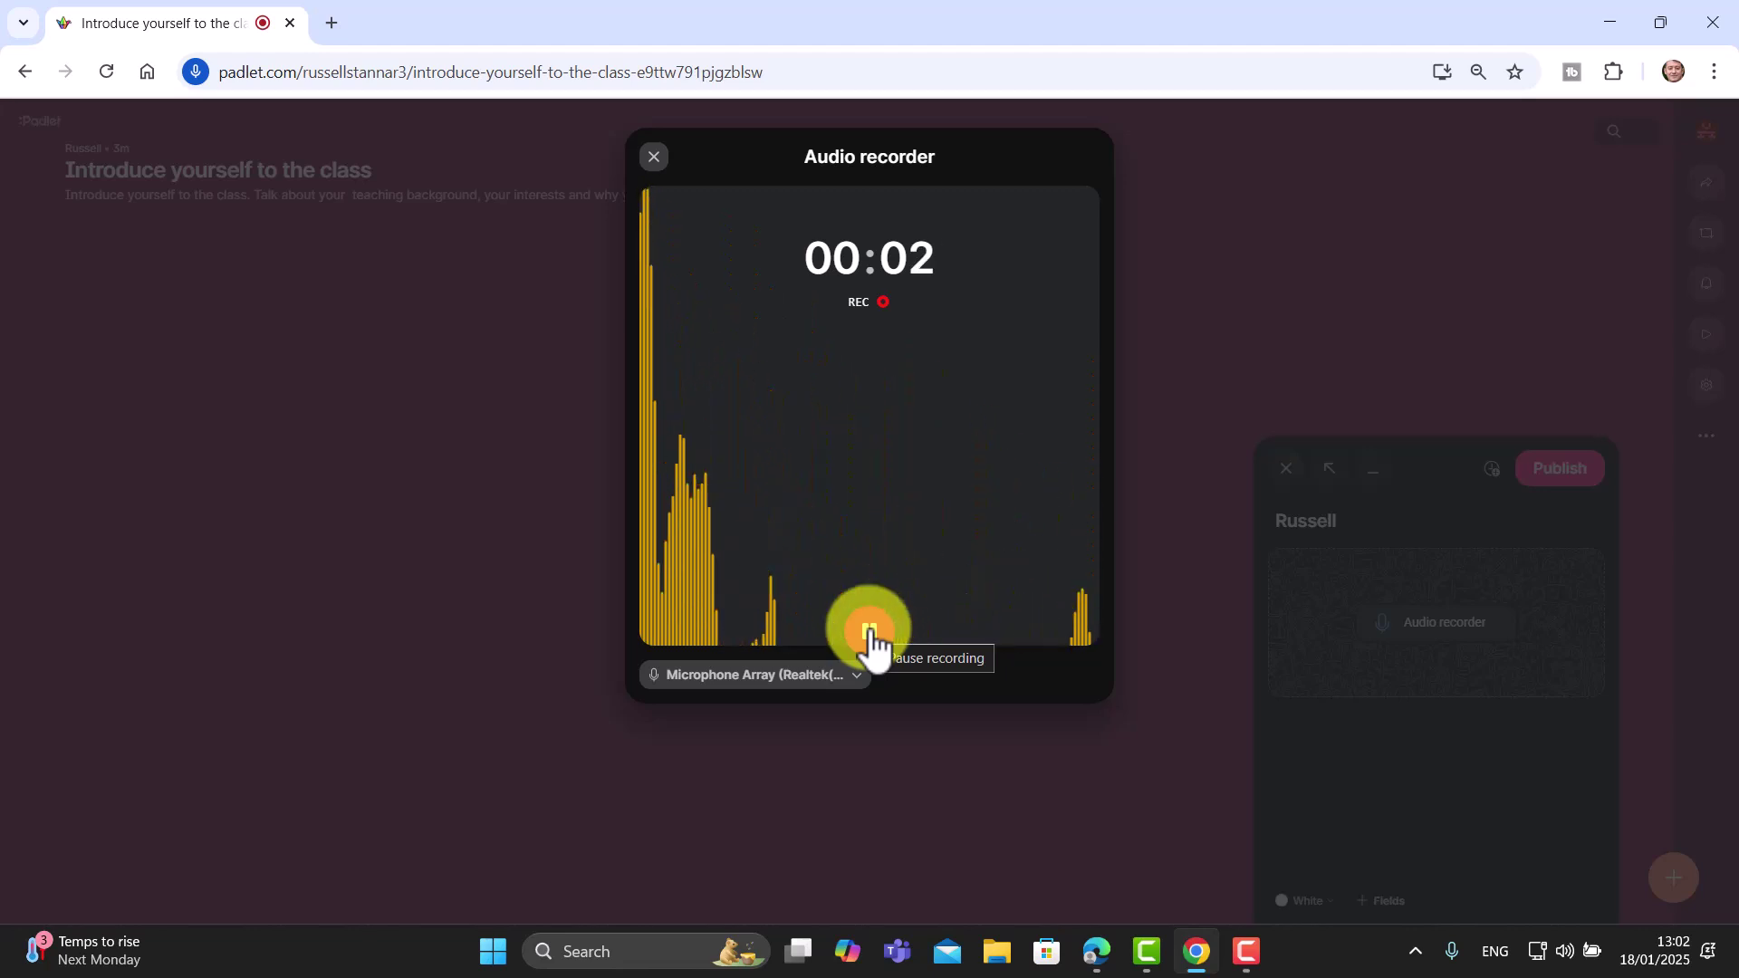
left_click(867, 632)
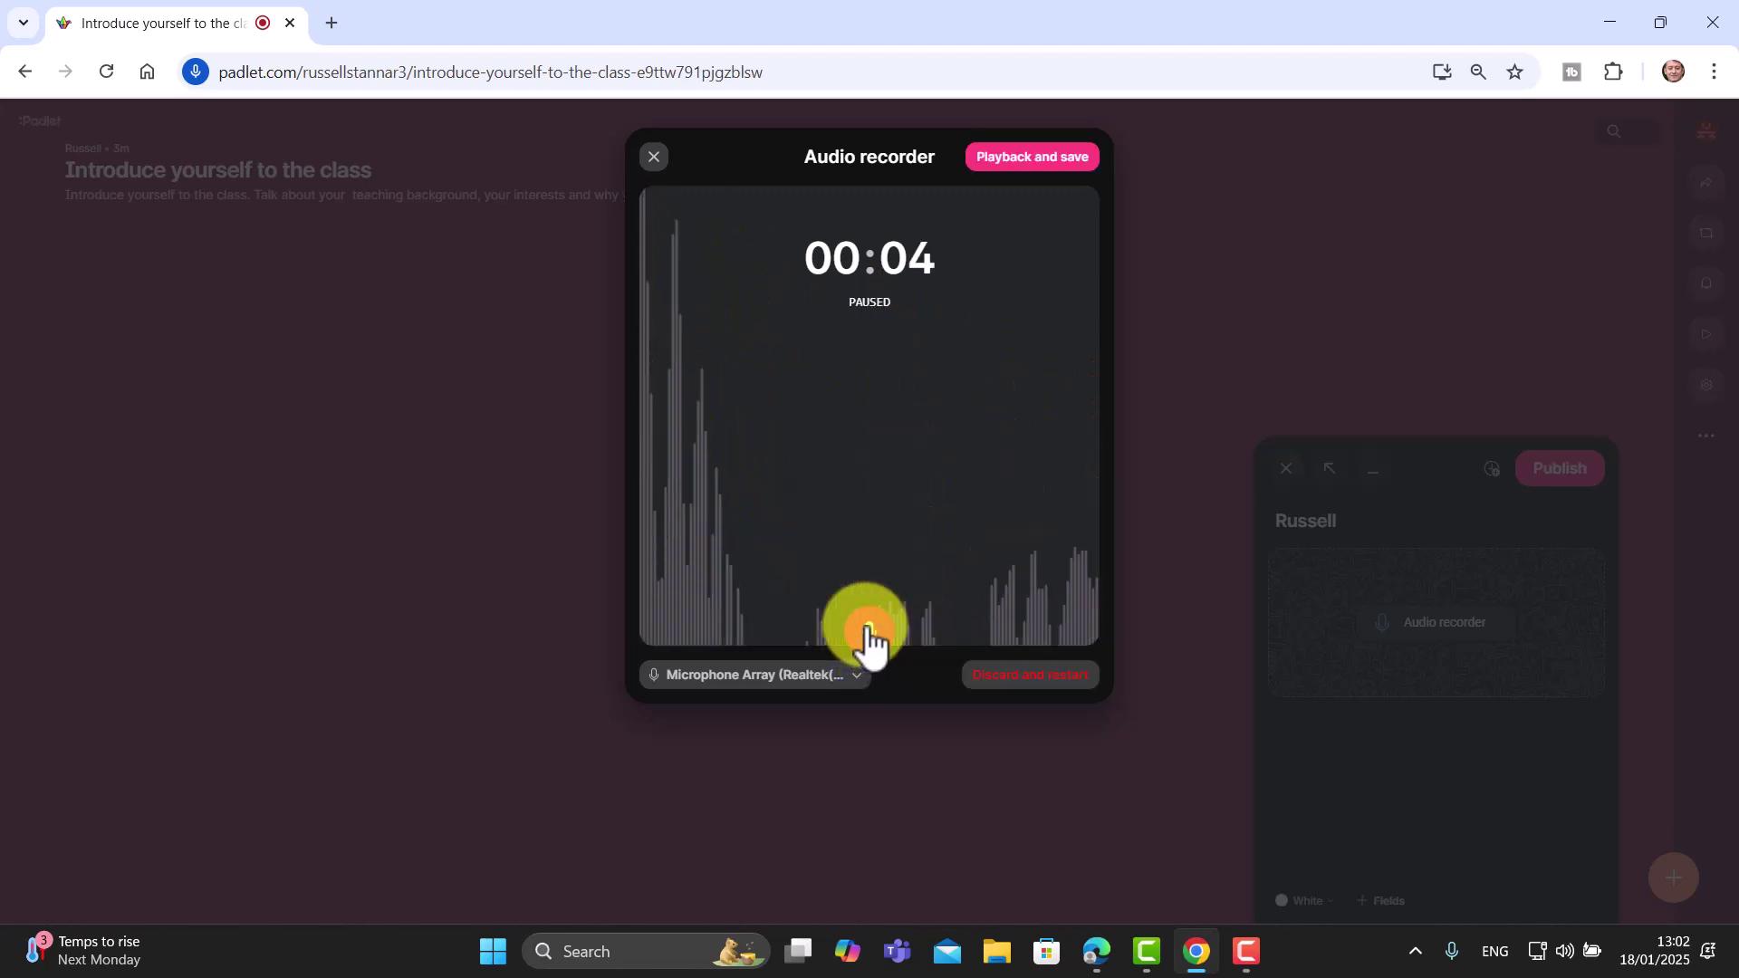
Play back the audio recording briefly, then save it to the post and publish the post.
left_click(1028, 159)
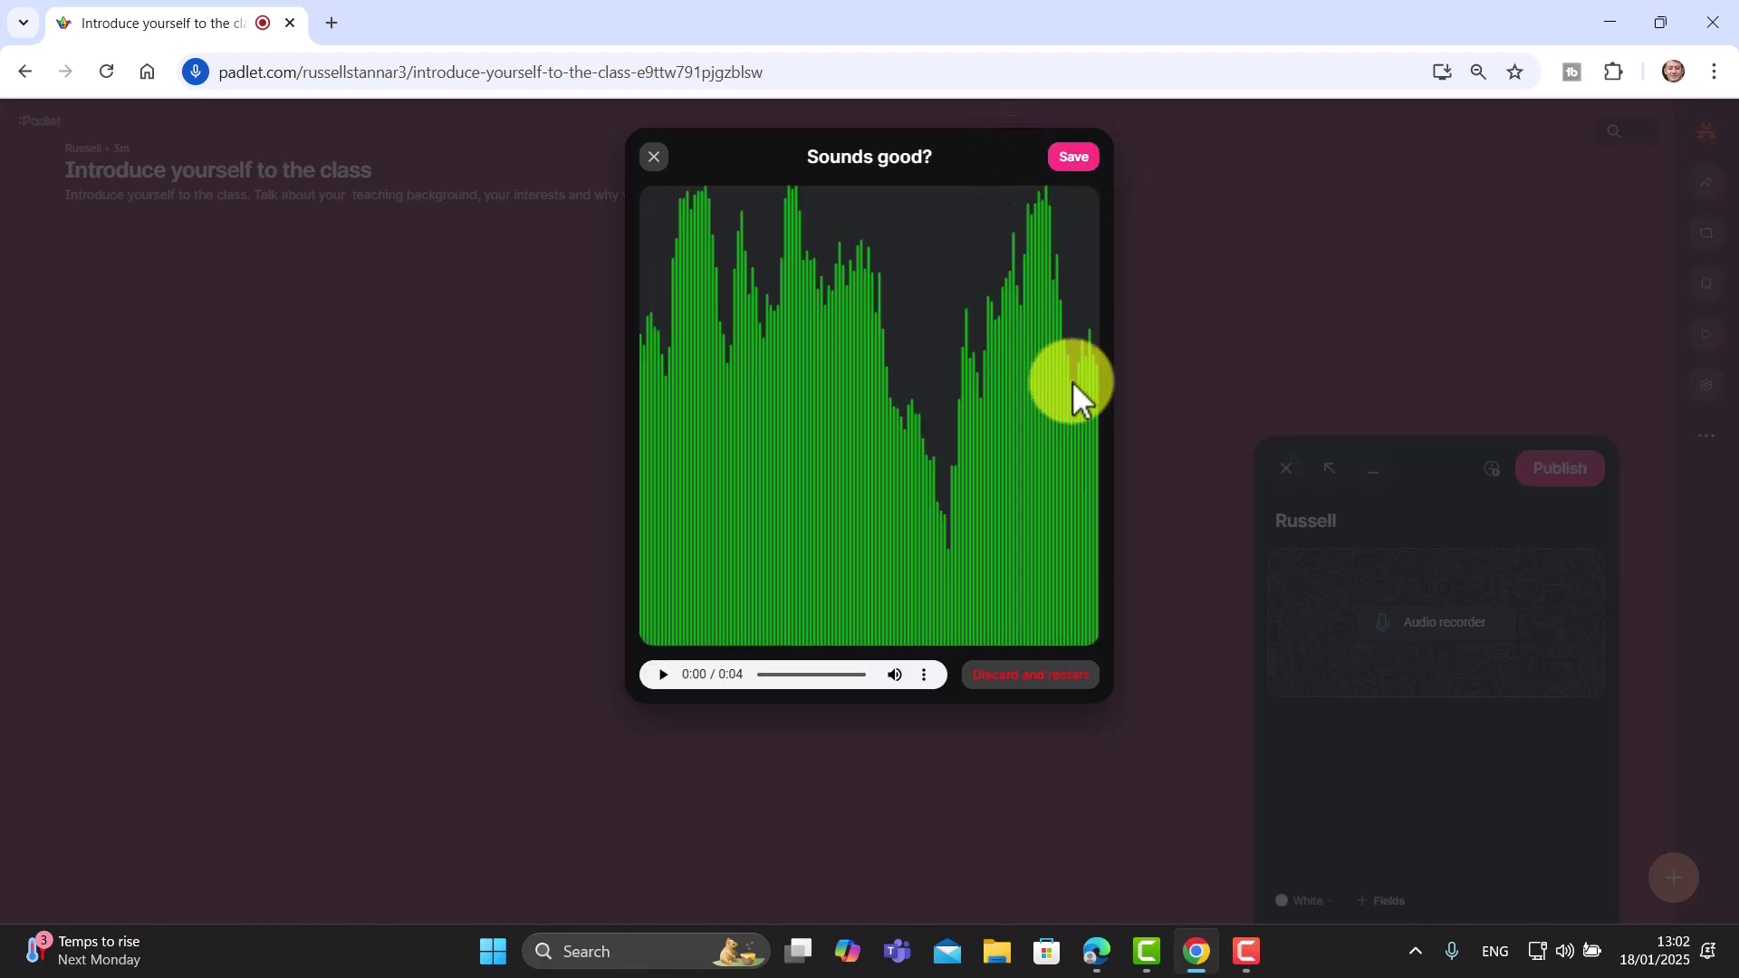
left_click(662, 675)
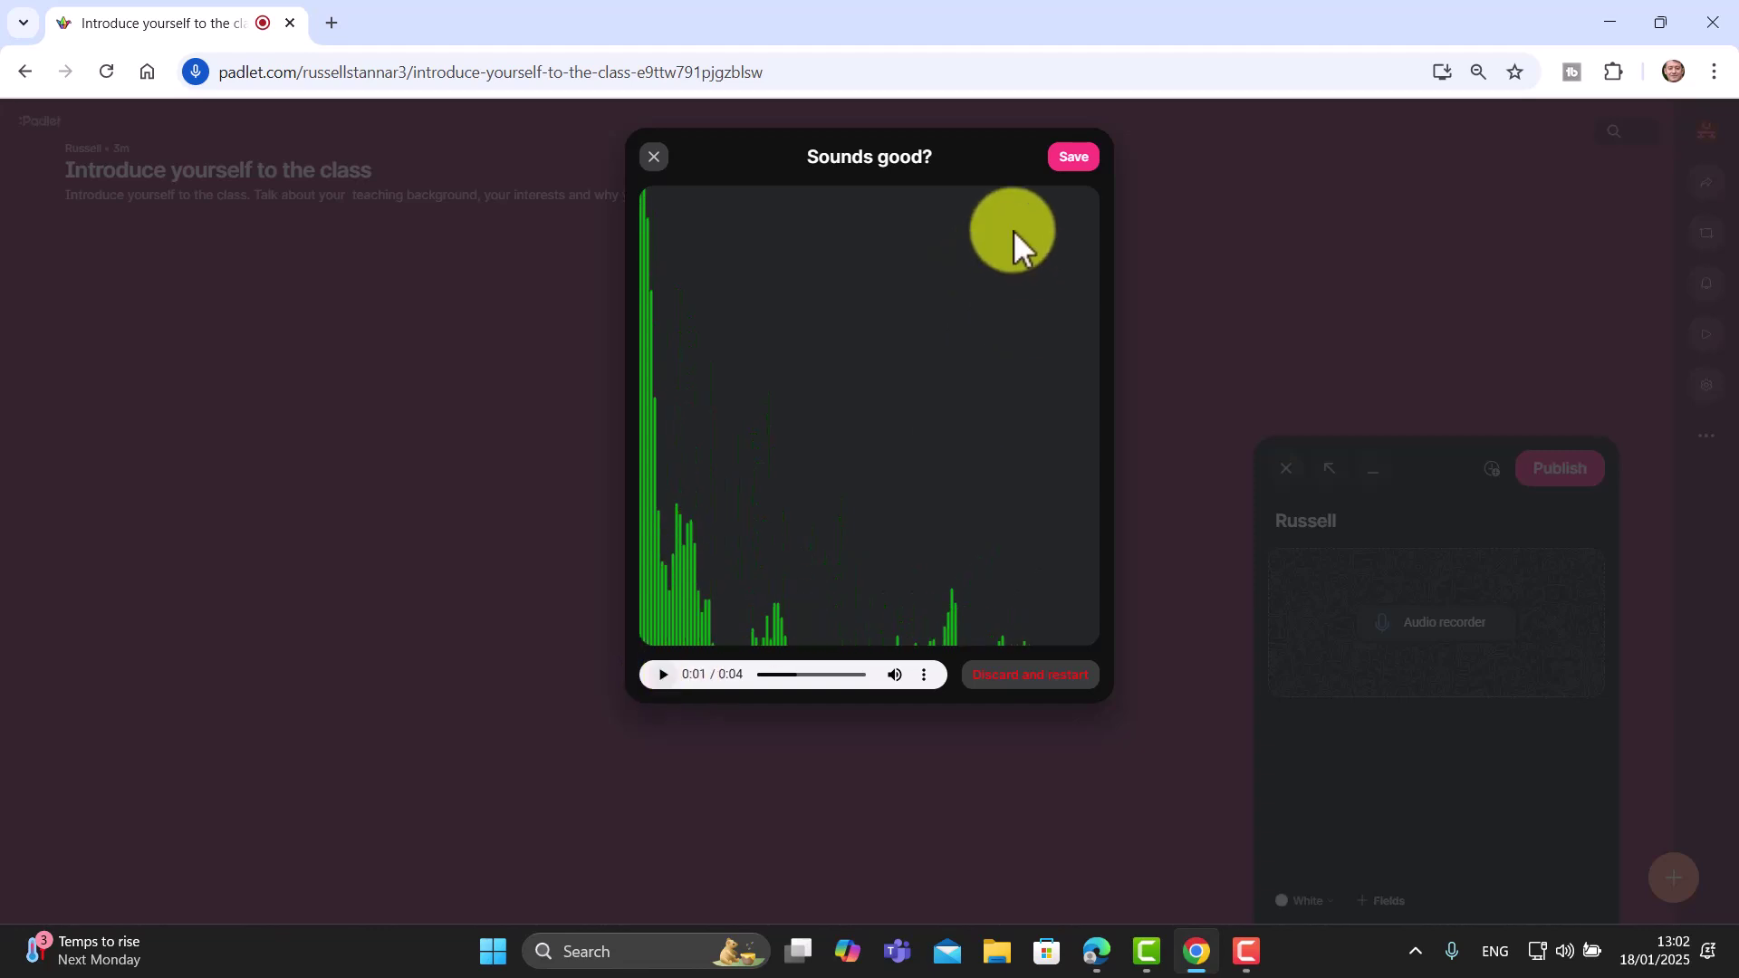
left_click(1073, 159)
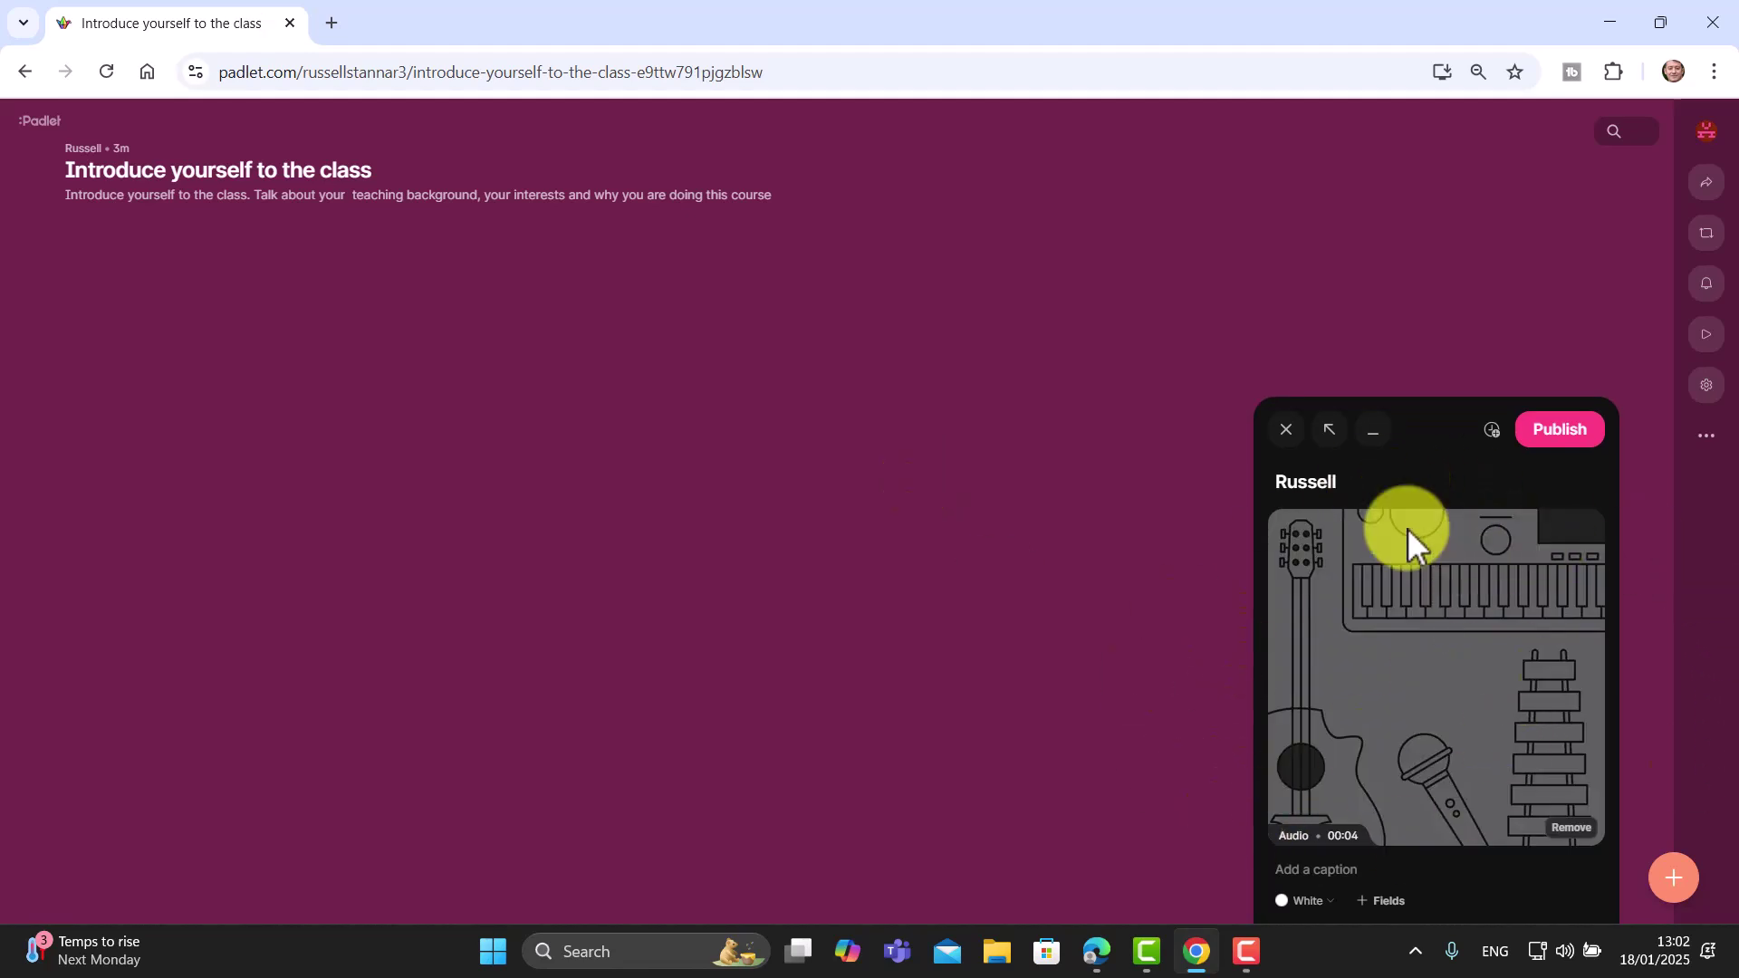
left_click(1559, 431)
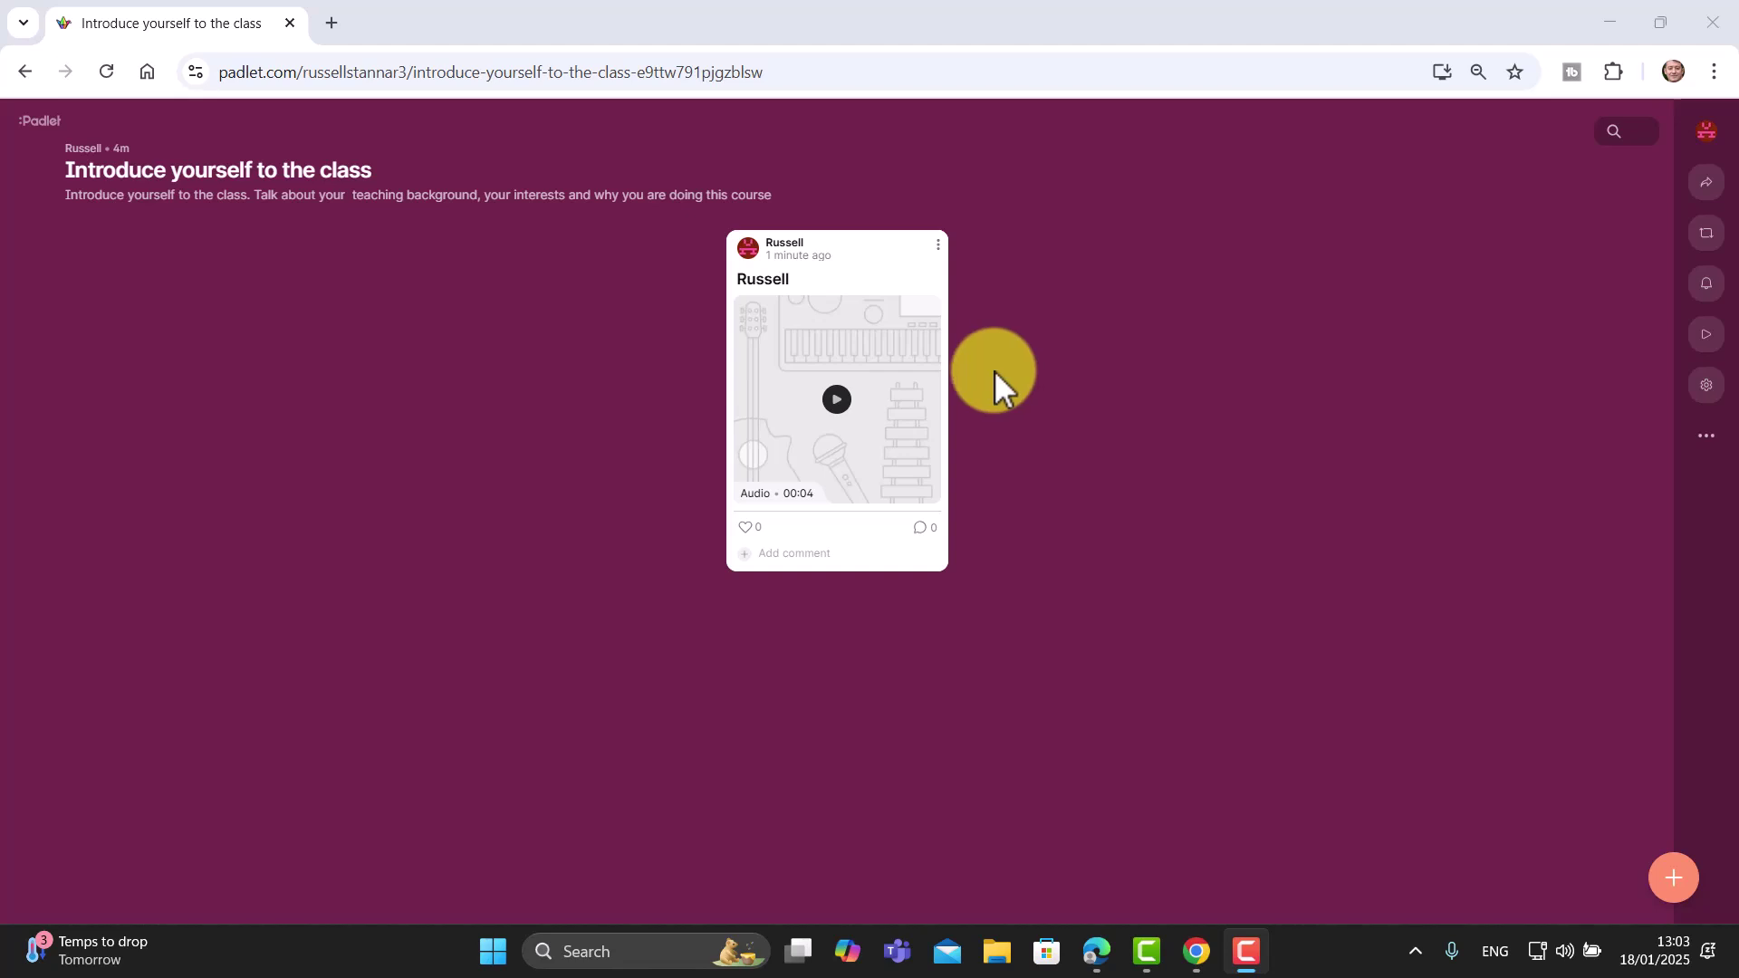
Review the board's sharing options and its QR code, then close them.
left_click(1705, 185)
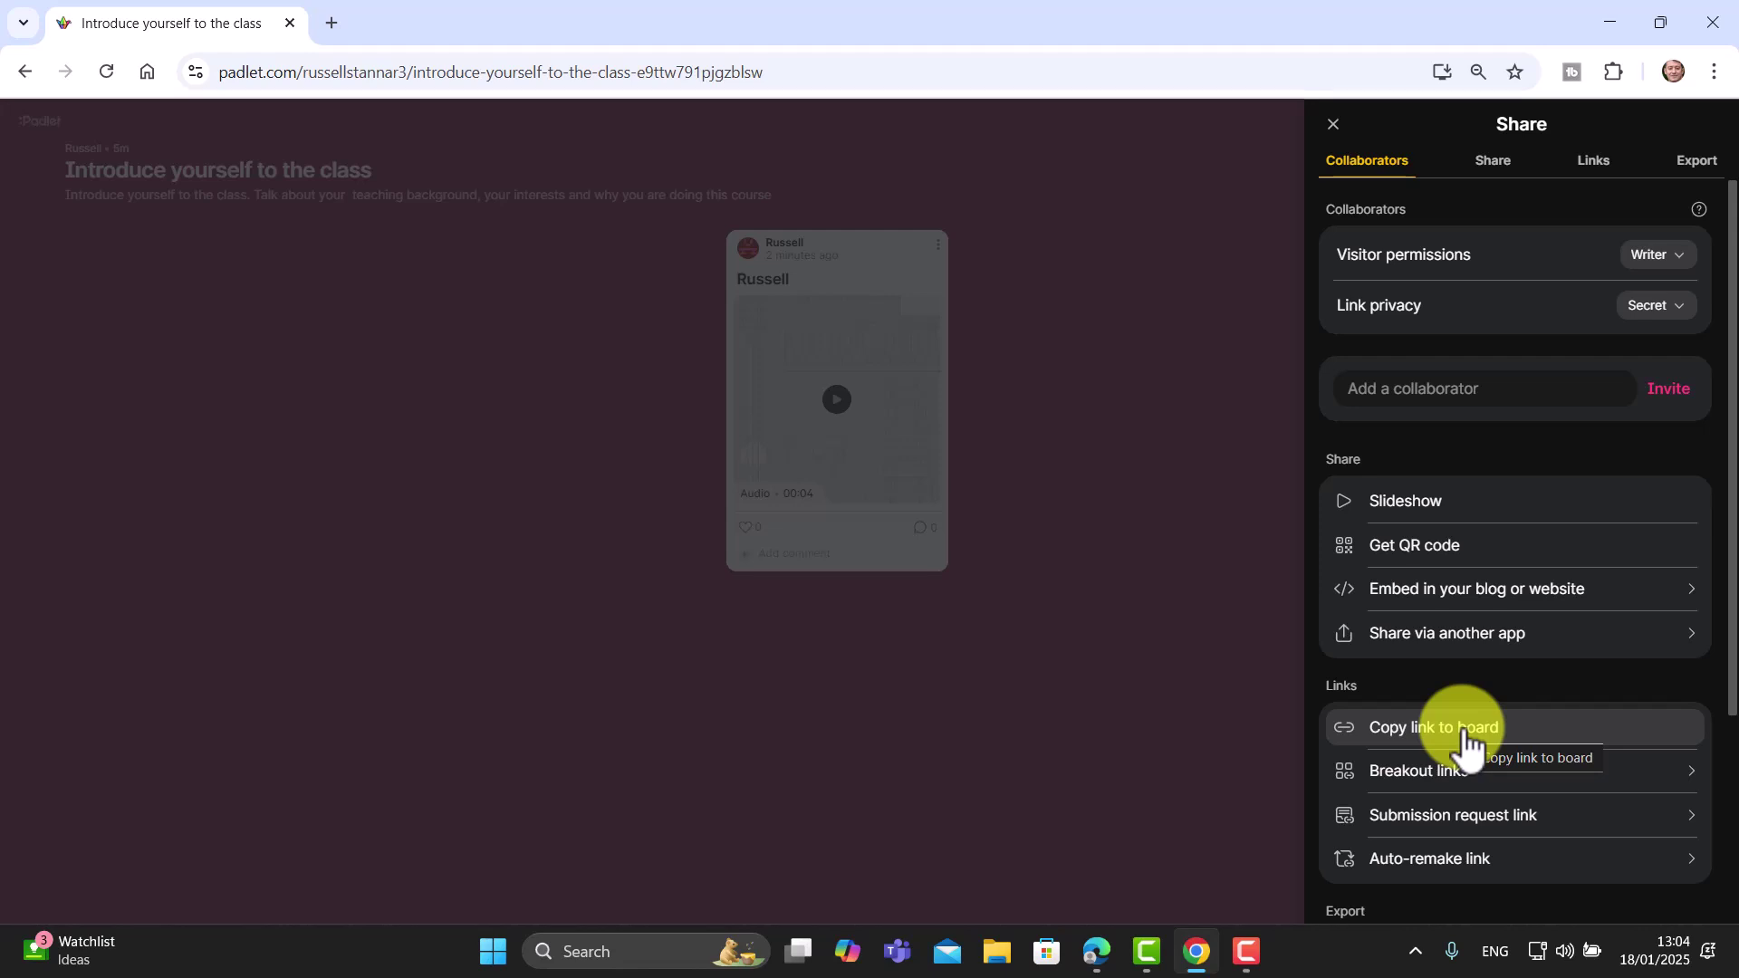
left_click(1441, 547)
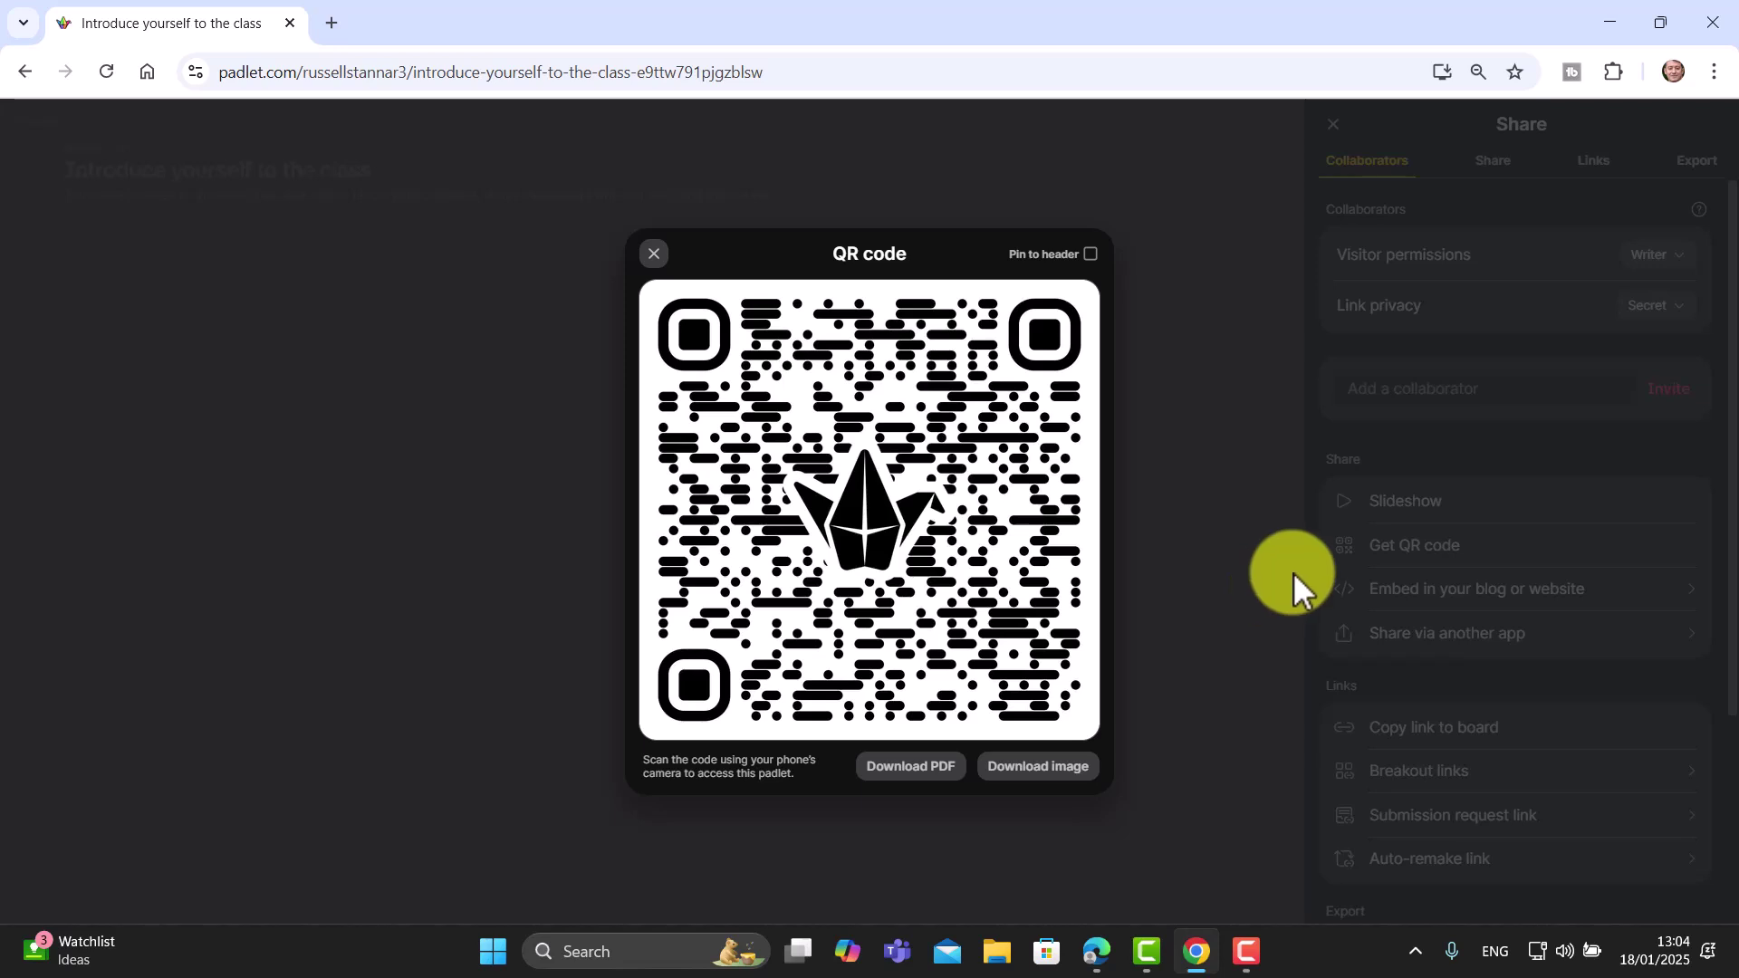
left_click(653, 255)
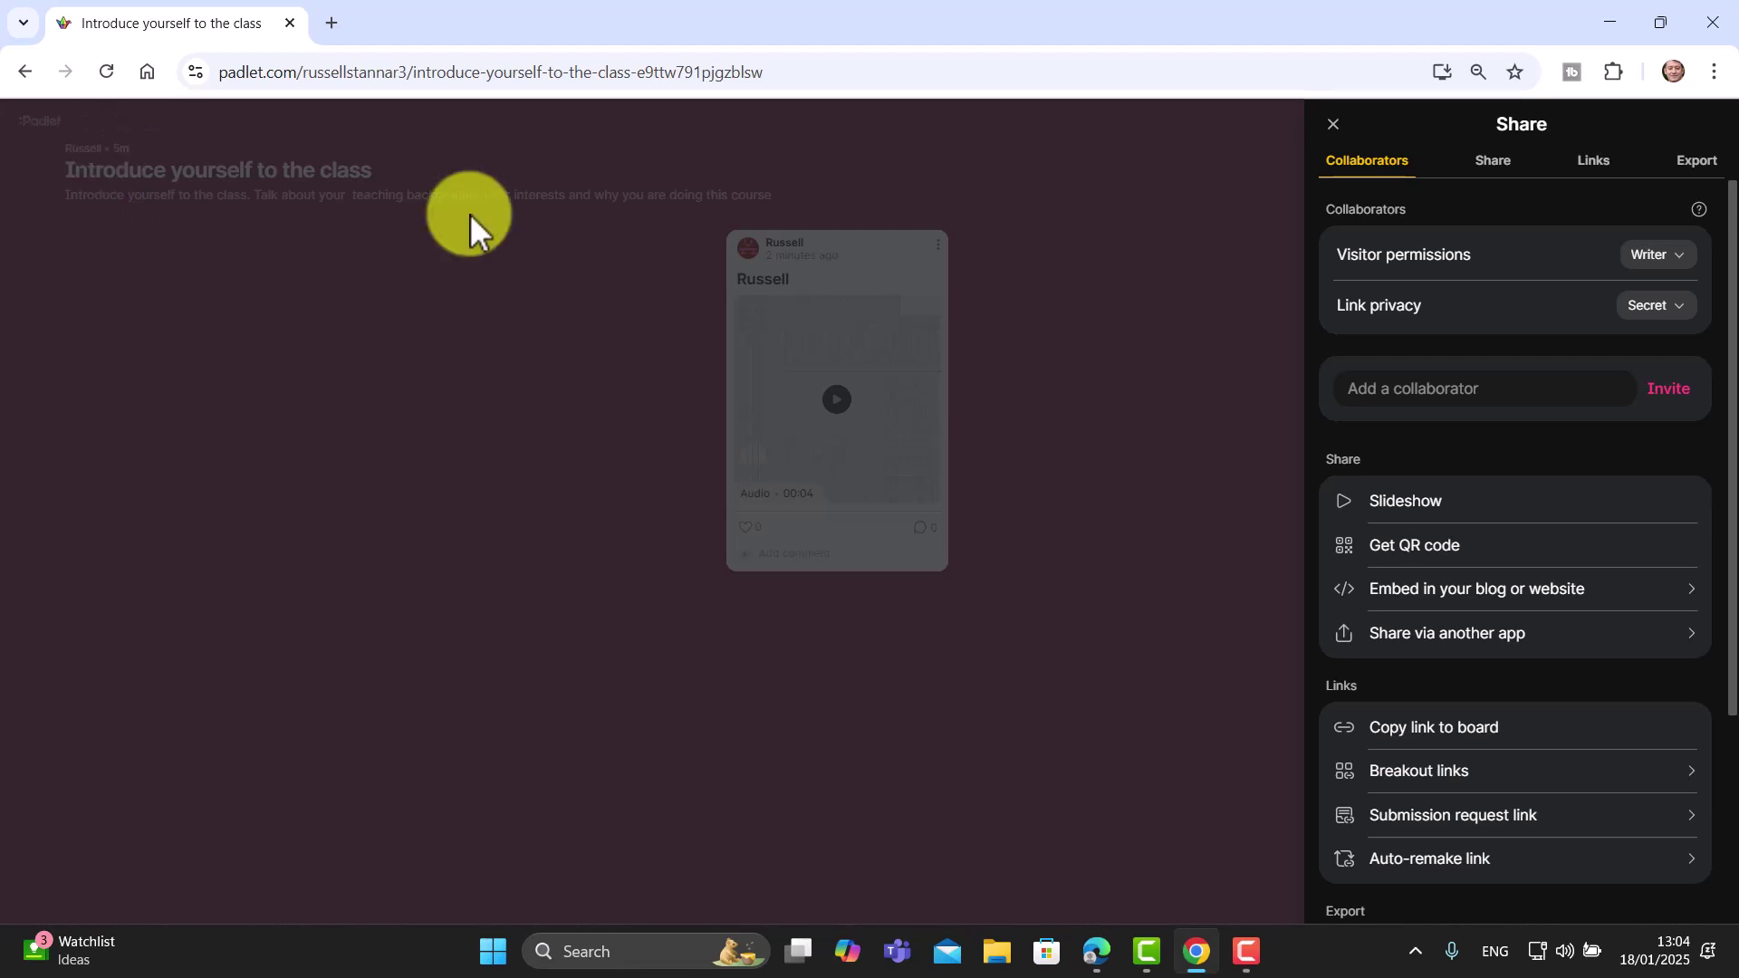
left_click(1333, 127)
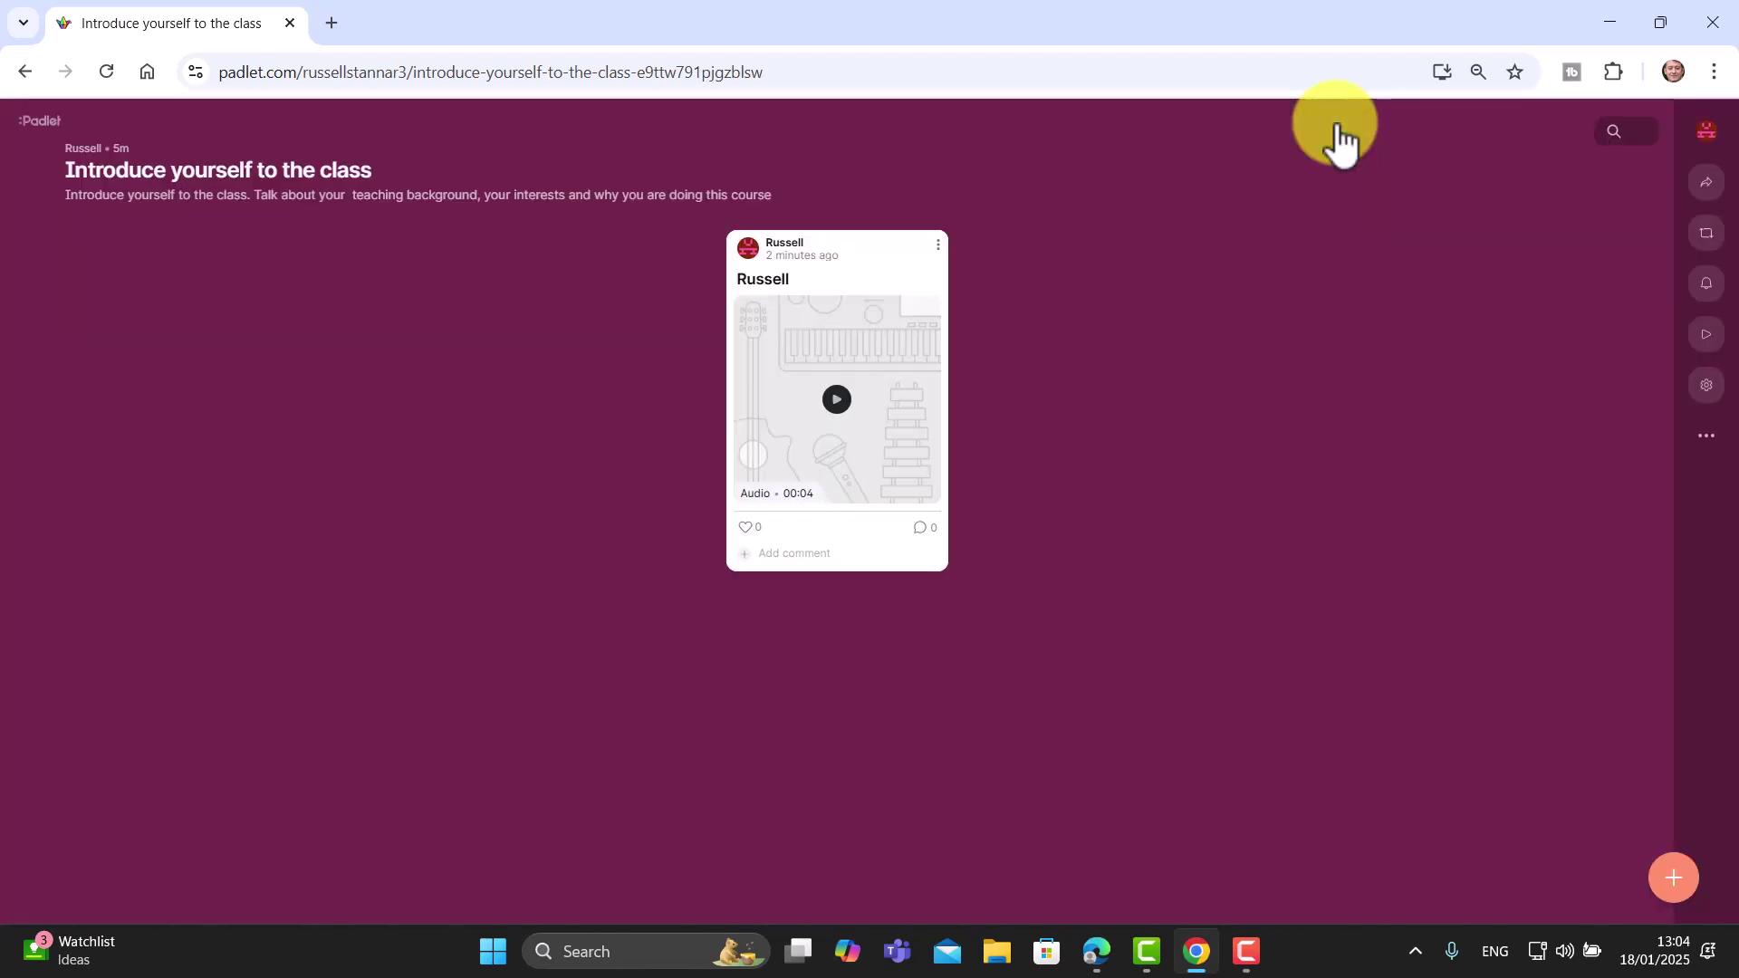
Leave the board and show the recent padlets on the home dashboard.
left_click(37, 127)
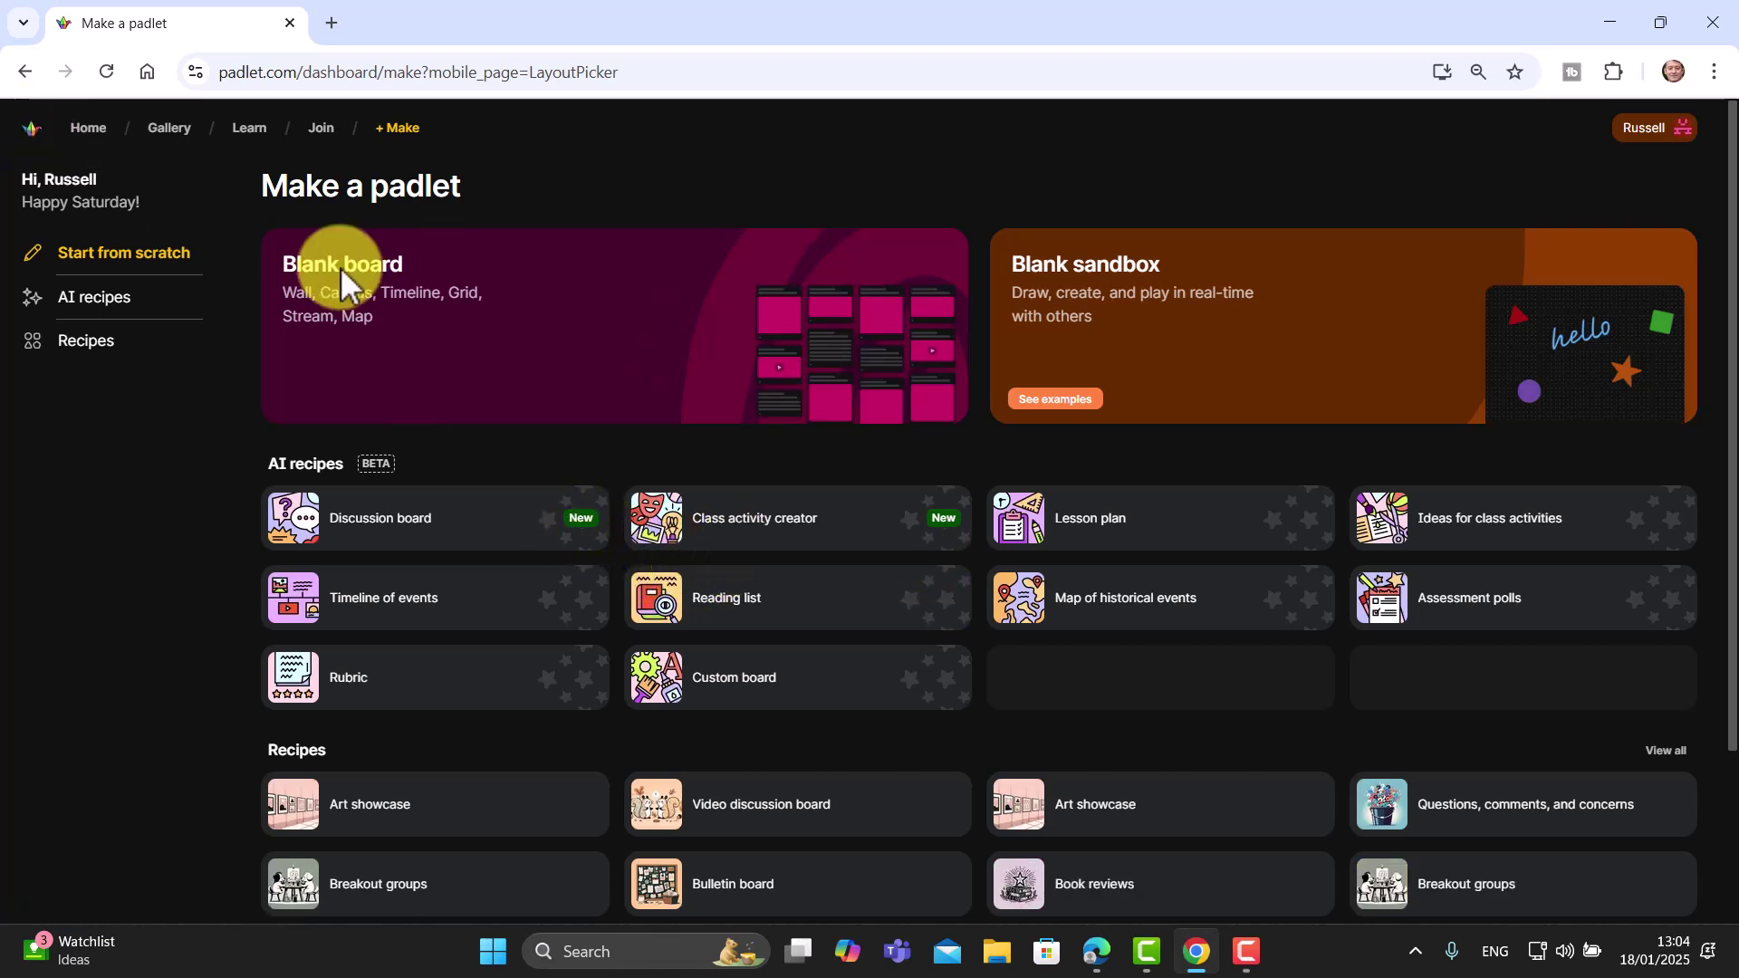
left_click(90, 140)
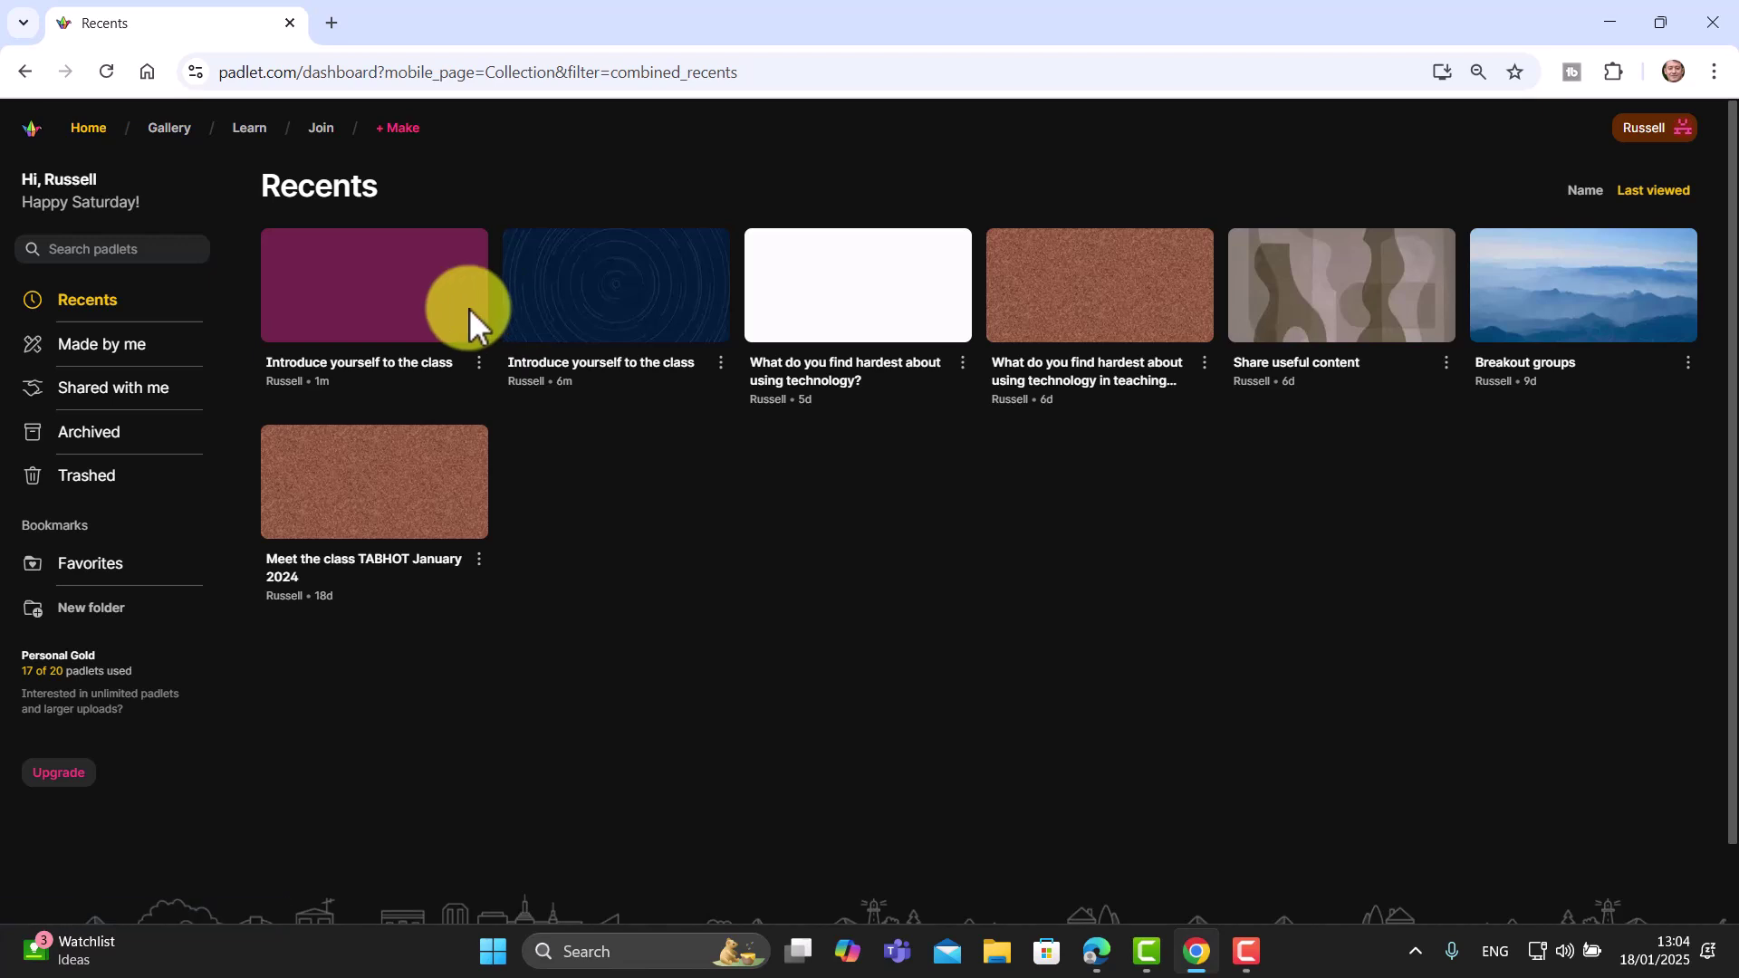
Show the available actions for the most recently viewed "Introduce yourself to the class" padlet.
left_click(480, 364)
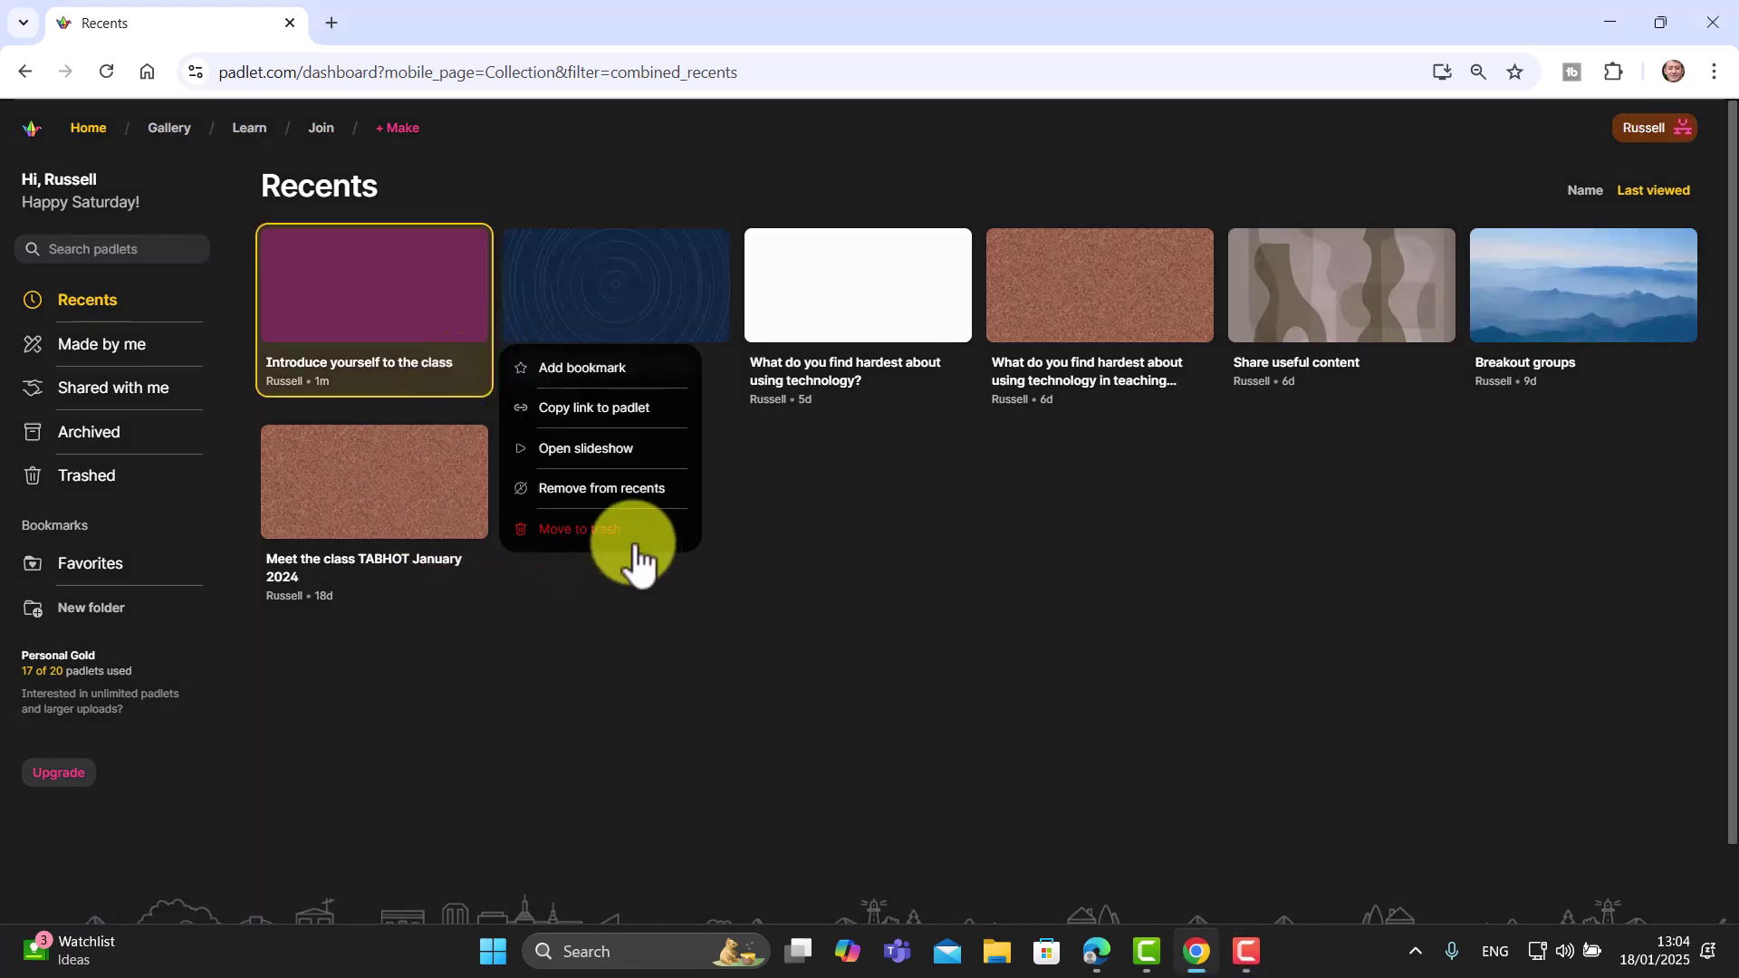
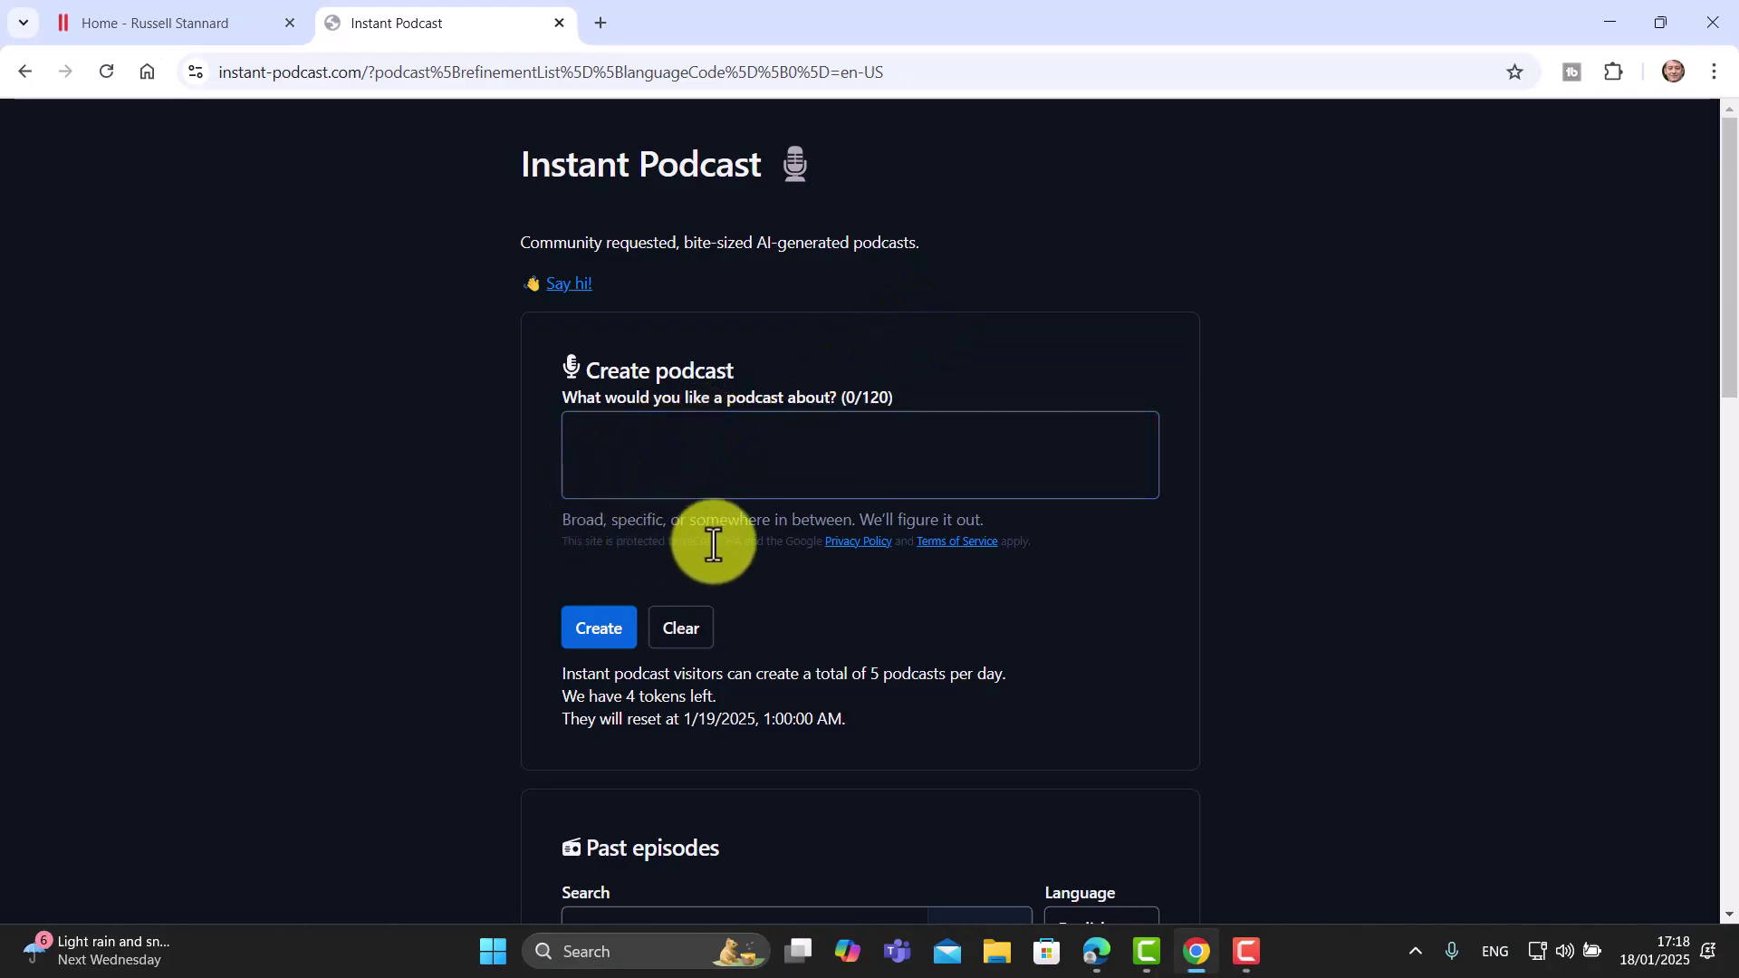
On the Instant Podcast site, create a podcast from the prompt "A podcast about the best ways to learn a language".
left_click(594, 448)
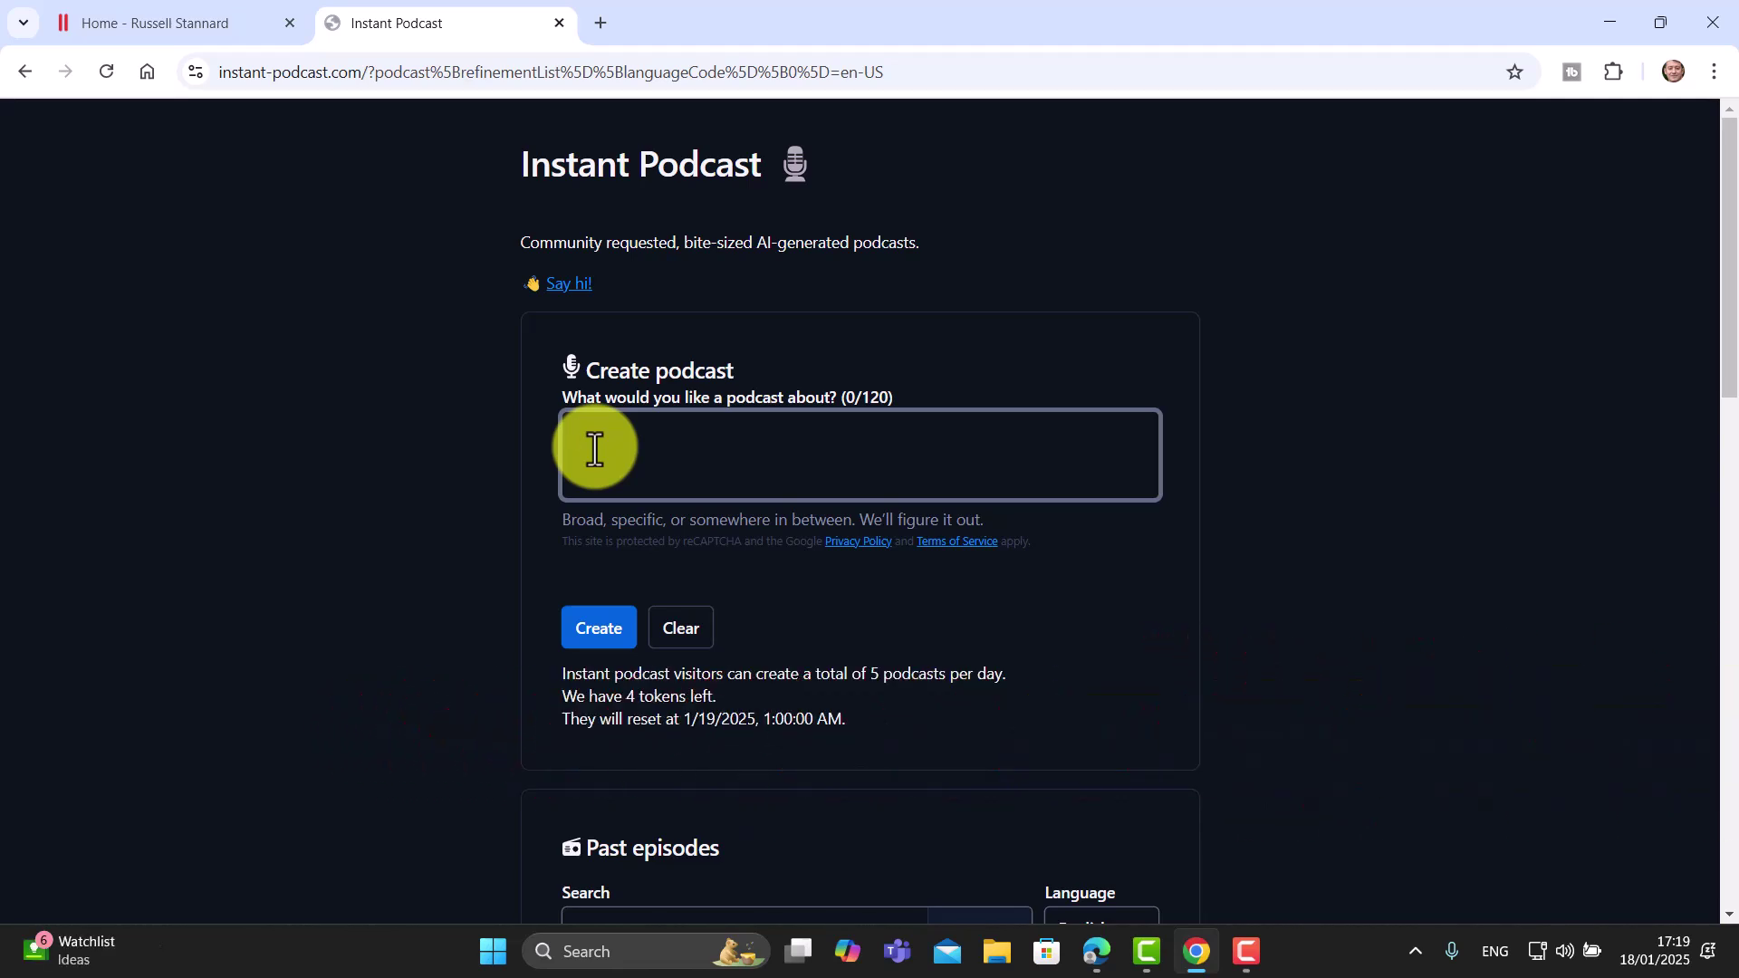
type("A podcast about the best ways to learn a language")
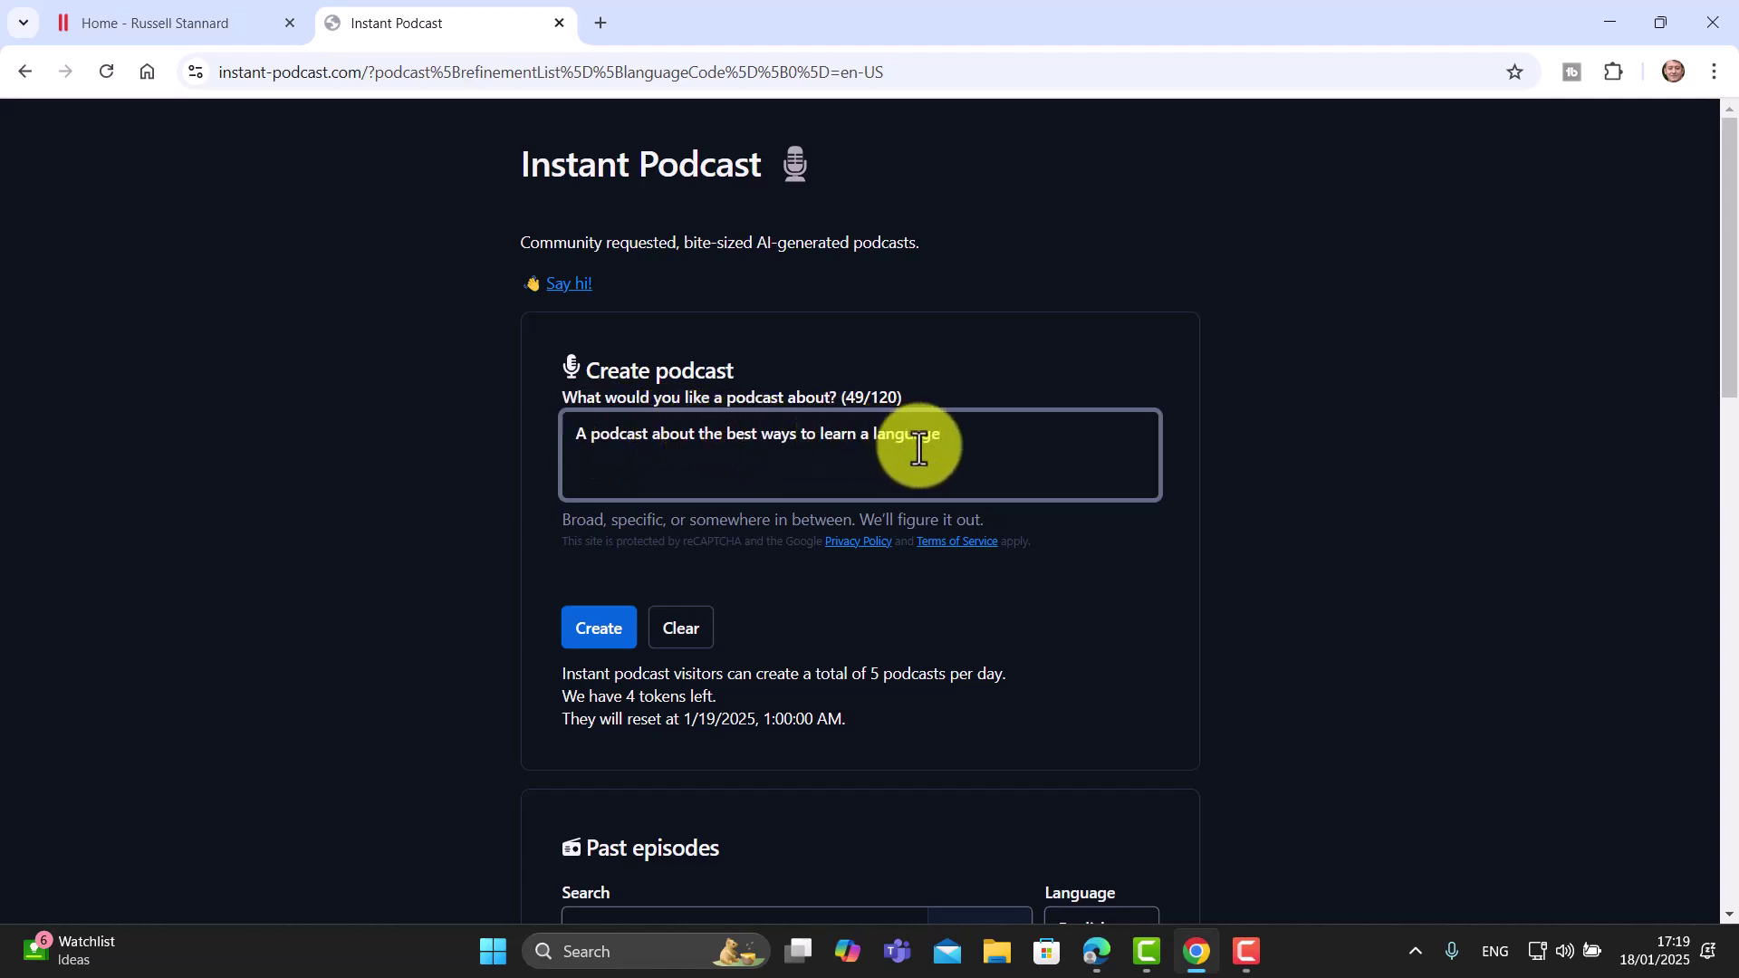
left_click(591, 637)
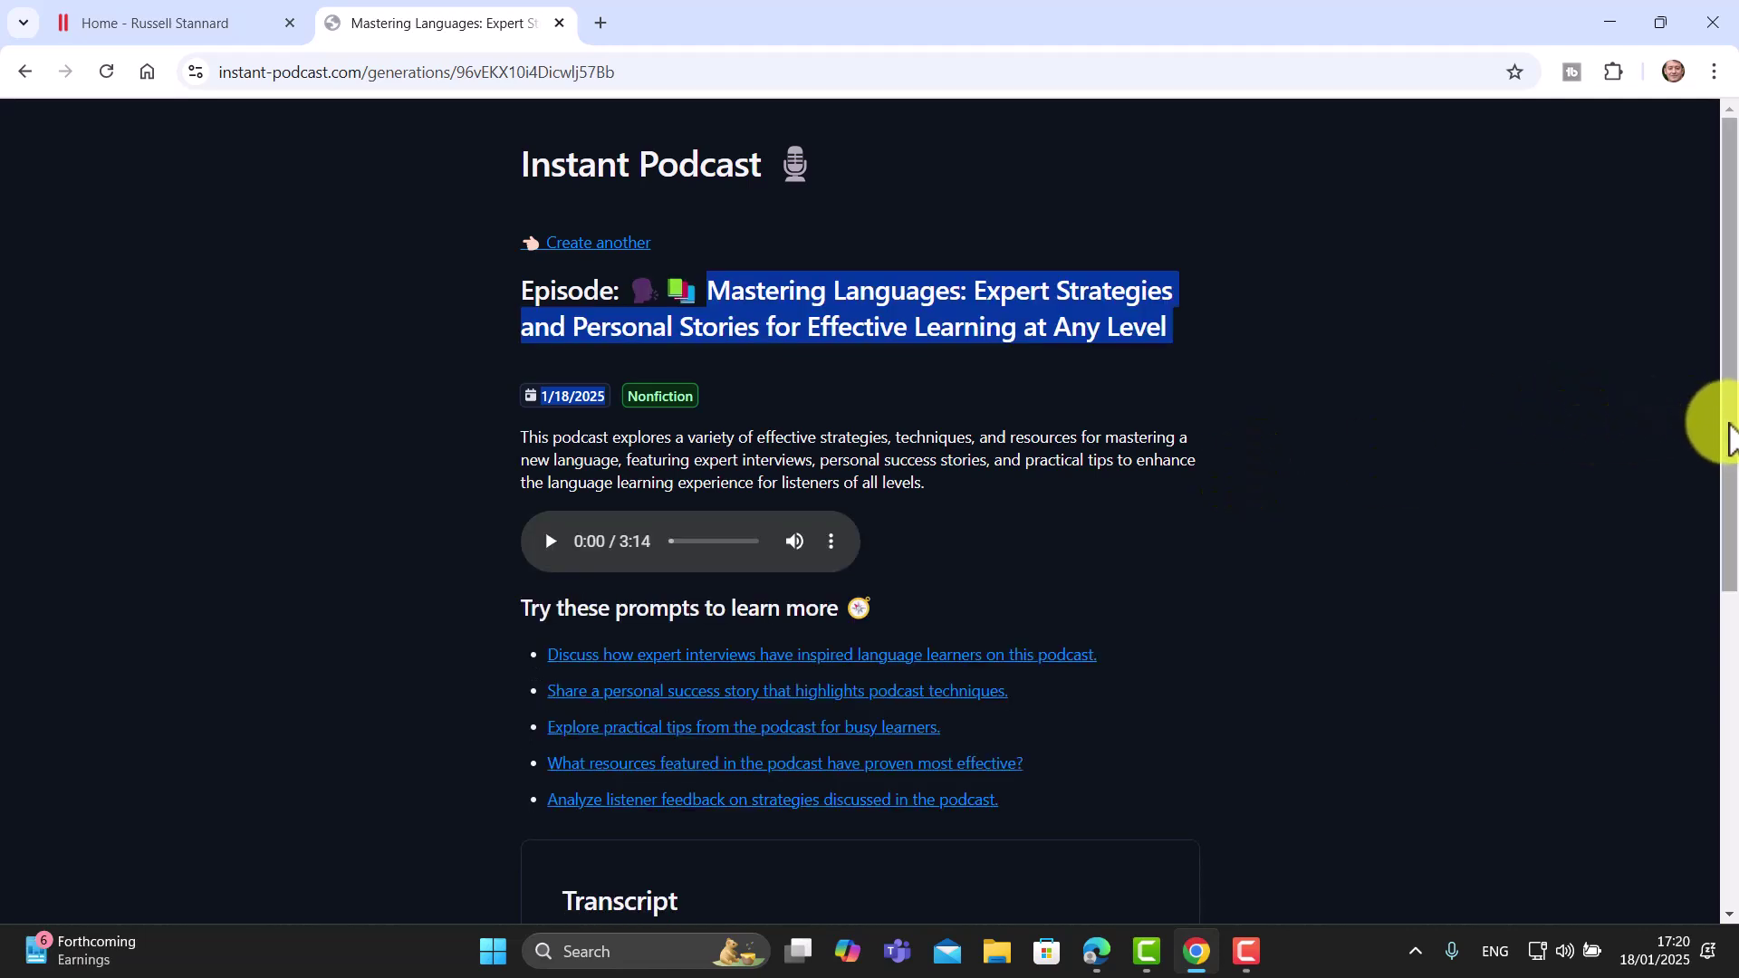
Check the additional options of the episode's audio player, dismiss them, and show the episode's transcript.
left_click_drag(1732, 424, 1720, 508)
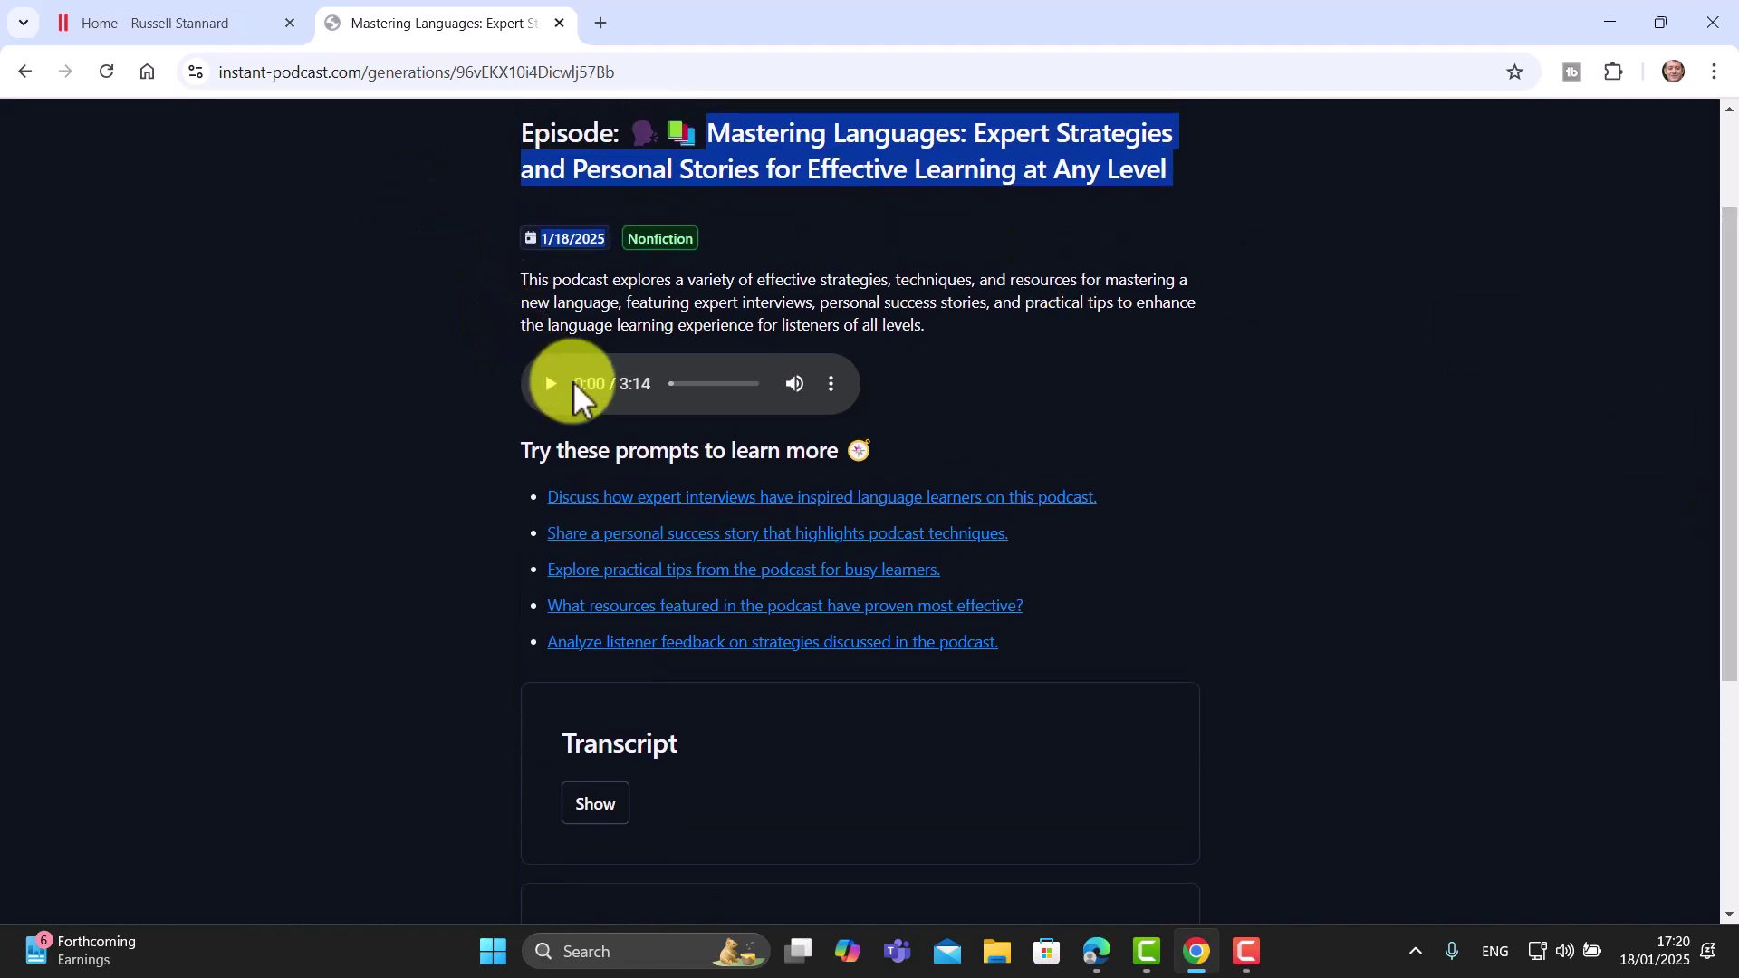
left_click(831, 383)
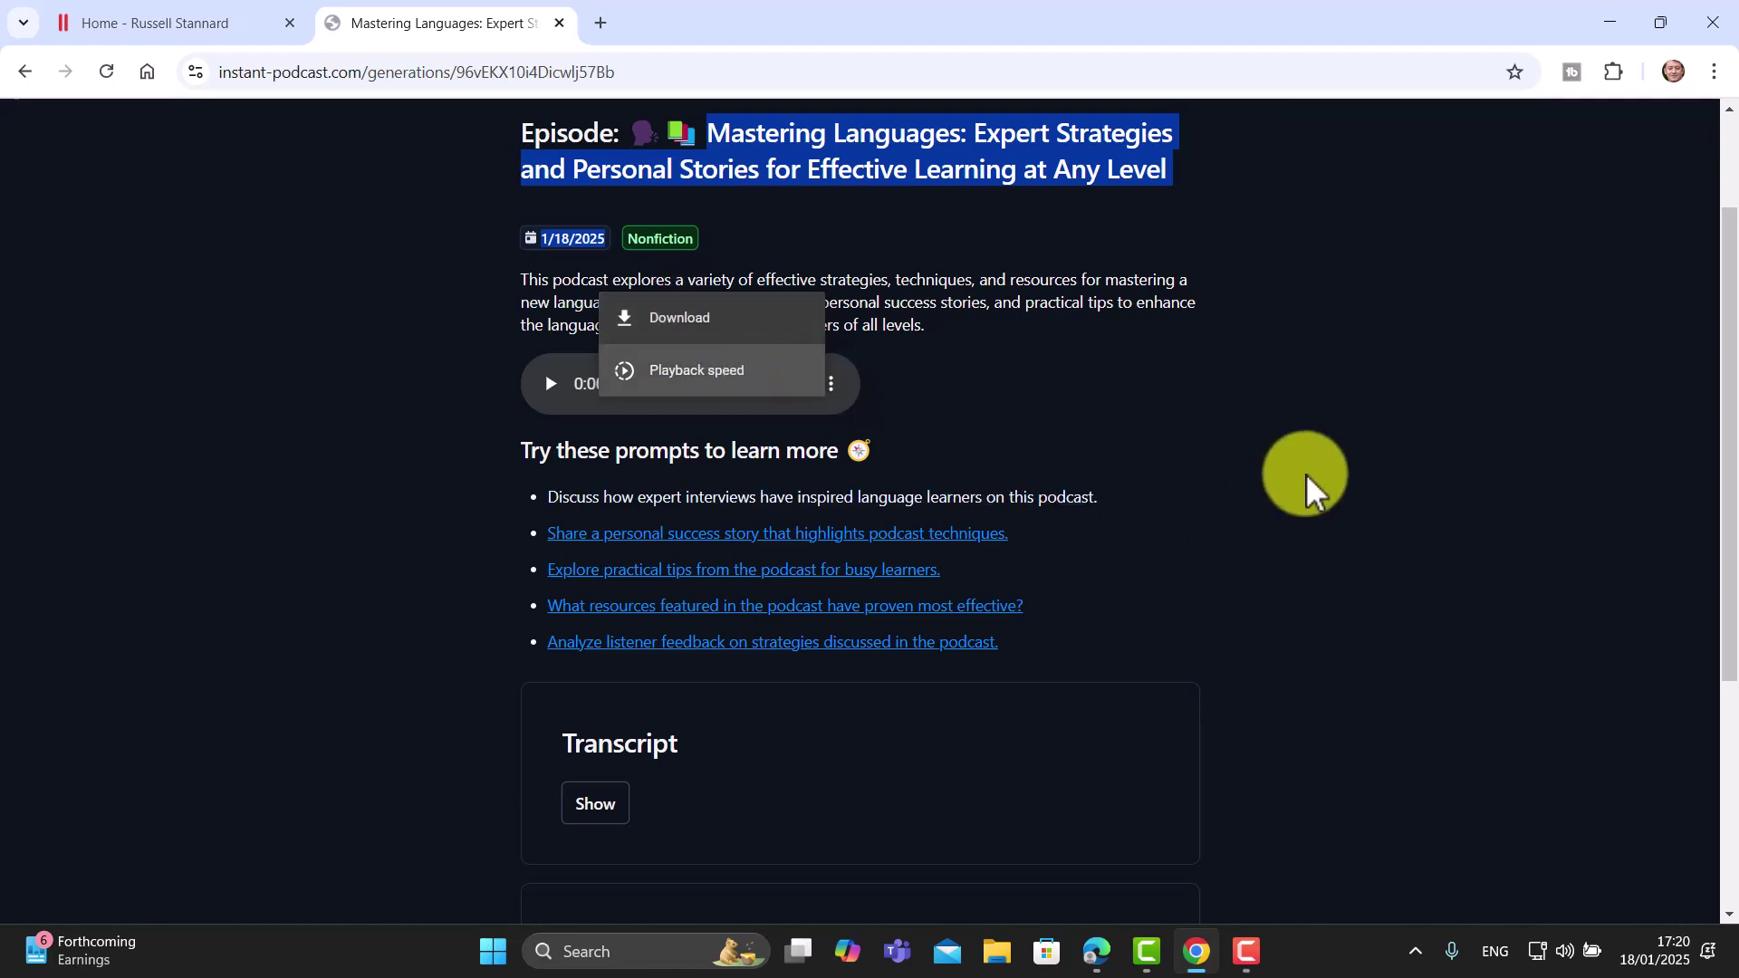
left_click(1305, 474)
left_click_drag(1726, 485, 1726, 711)
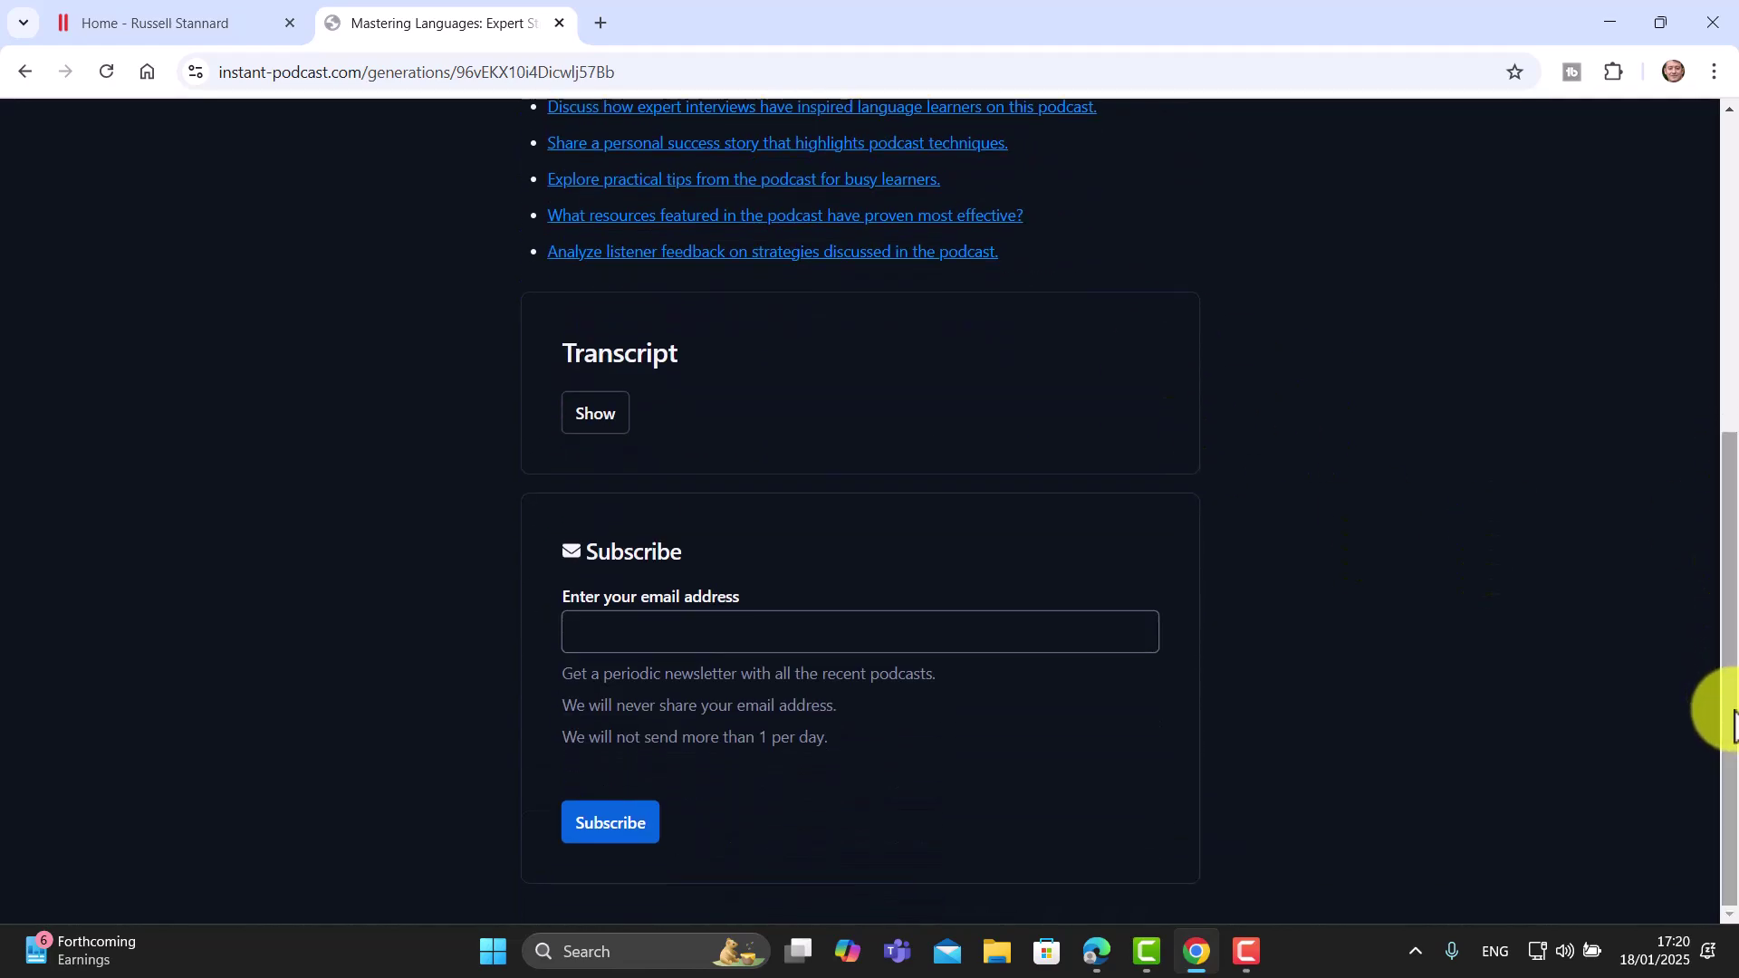
left_click(605, 418)
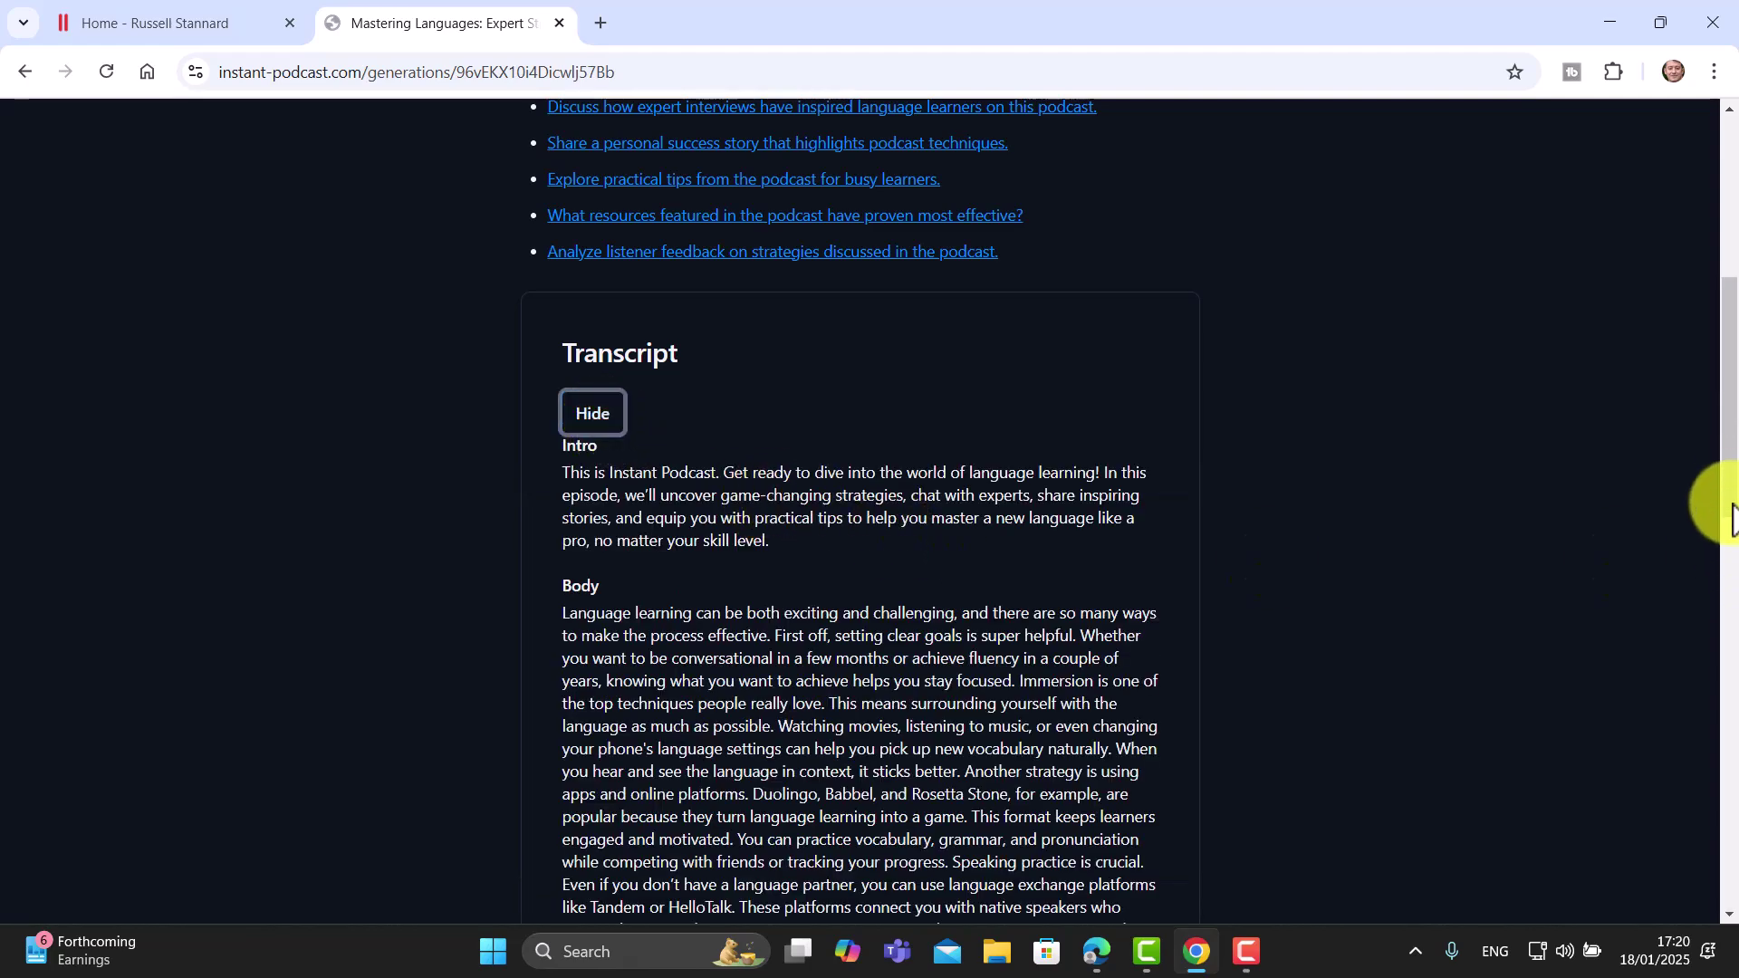
Play about 18 seconds of the episode's audio and read through its transcript.
left_click_drag(1726, 502, 1730, 376)
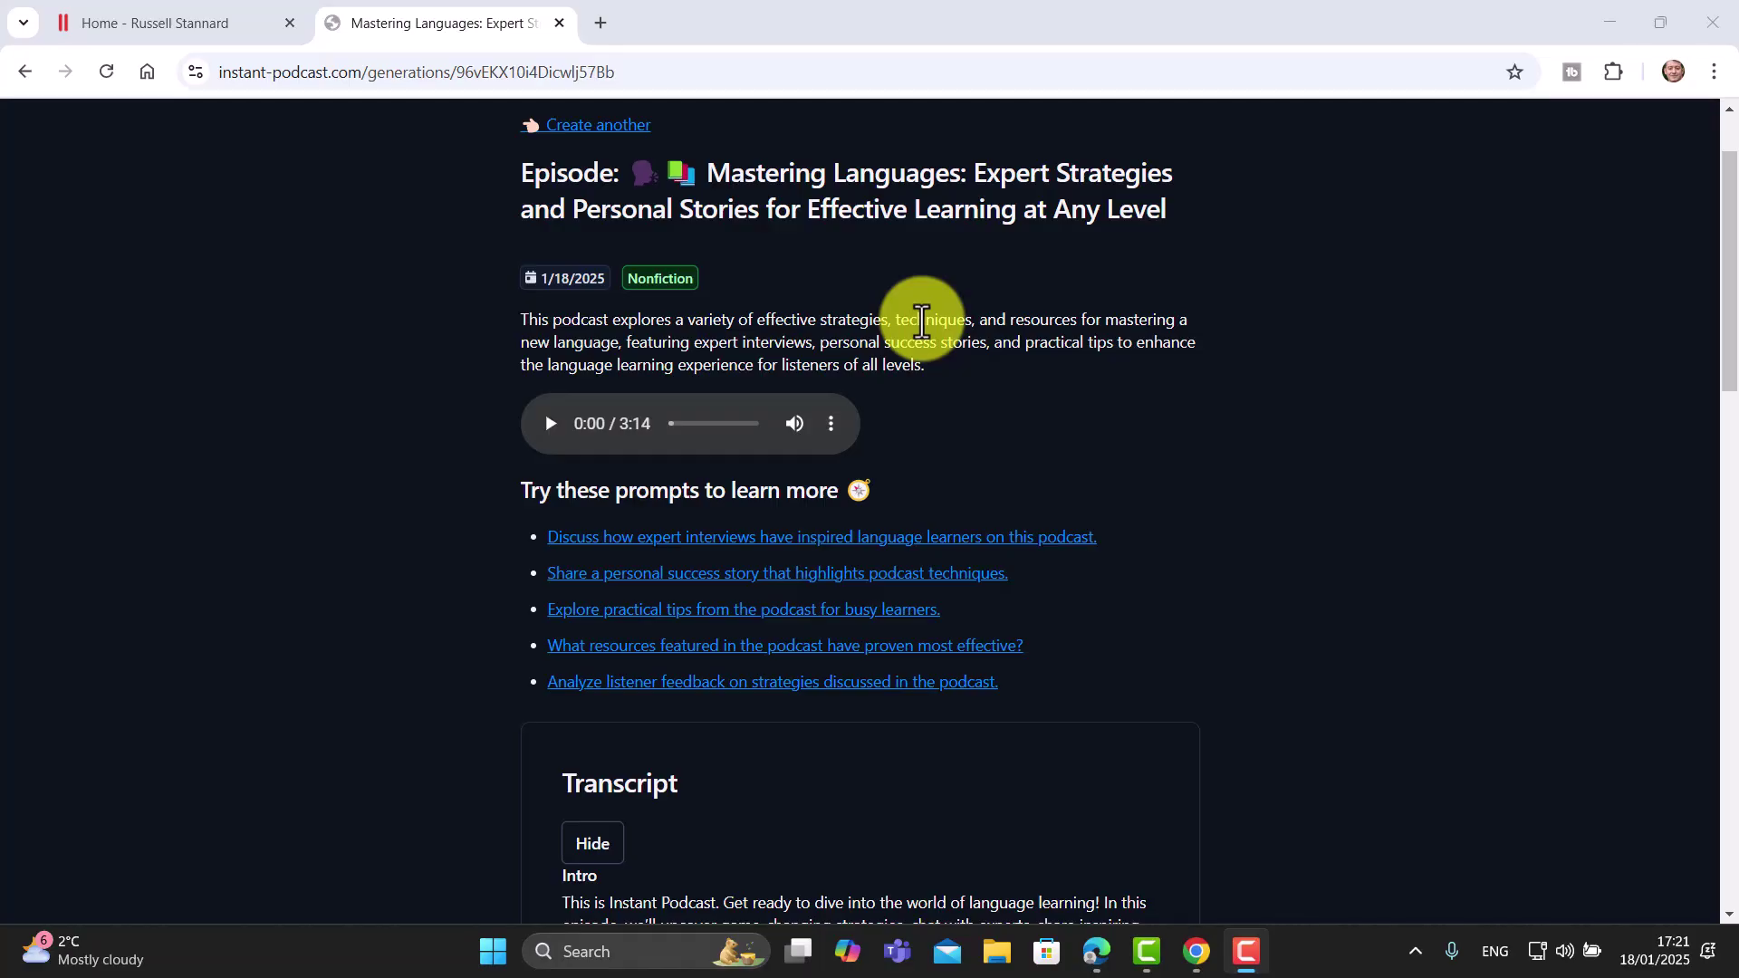
left_click(550, 424)
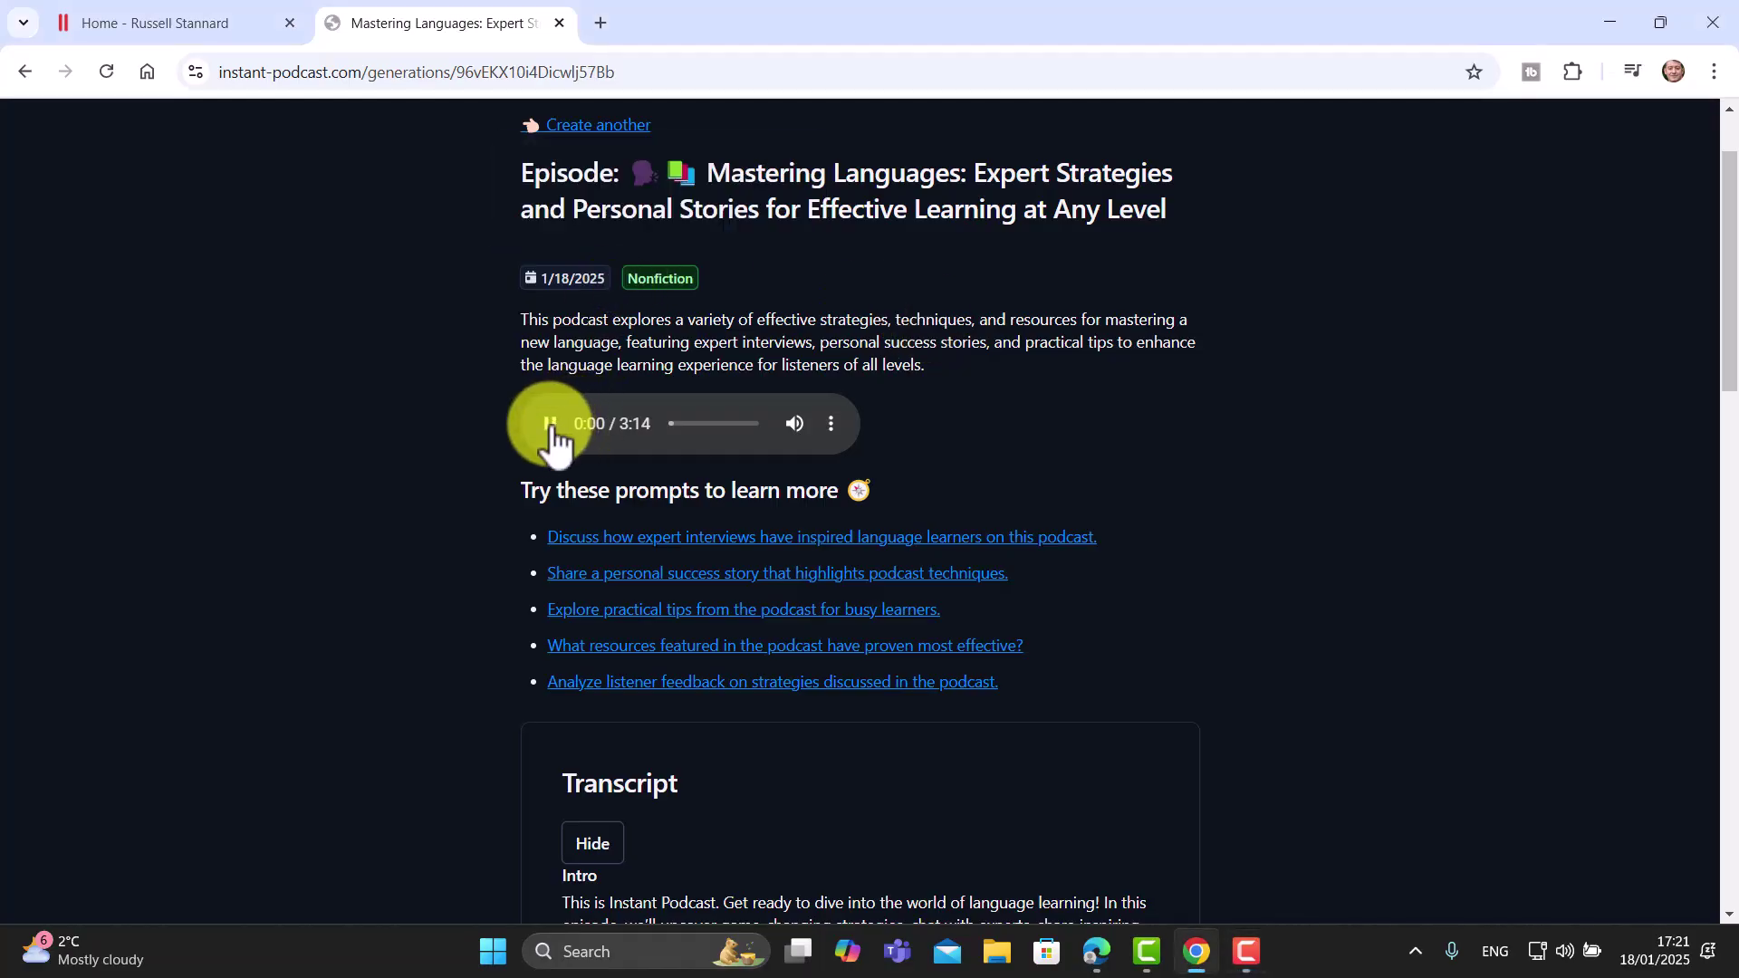
left_click_drag(1715, 376, 1711, 519)
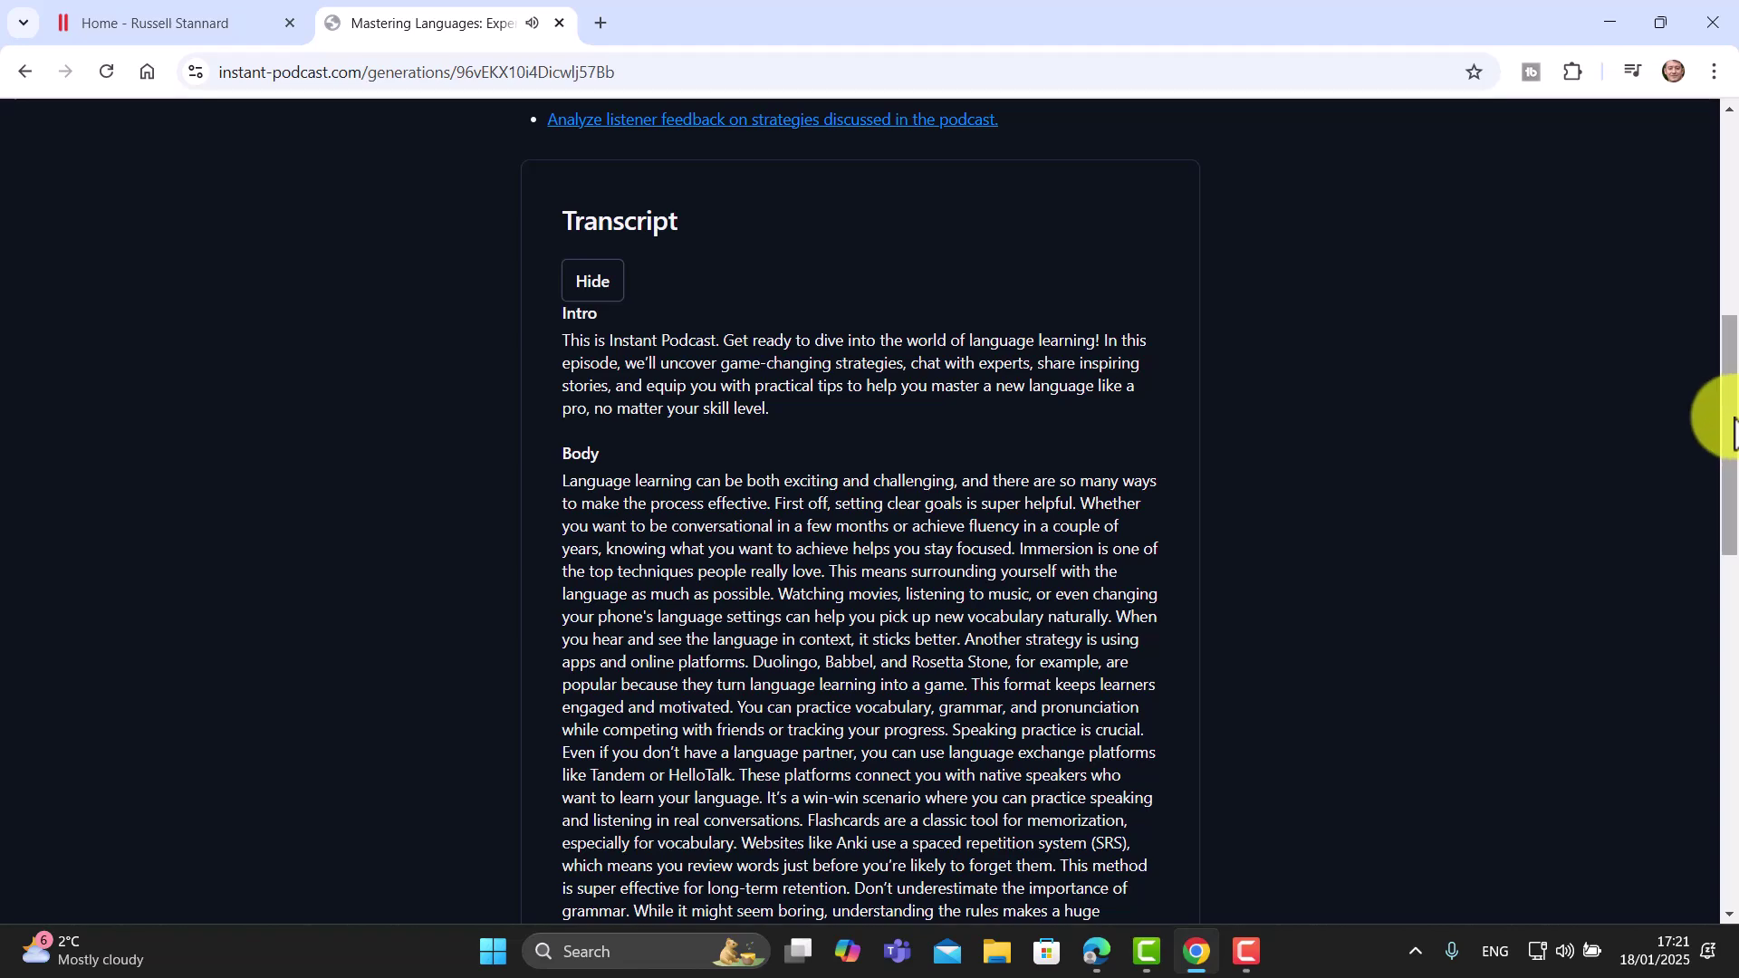
left_click_drag(1727, 400, 1732, 288)
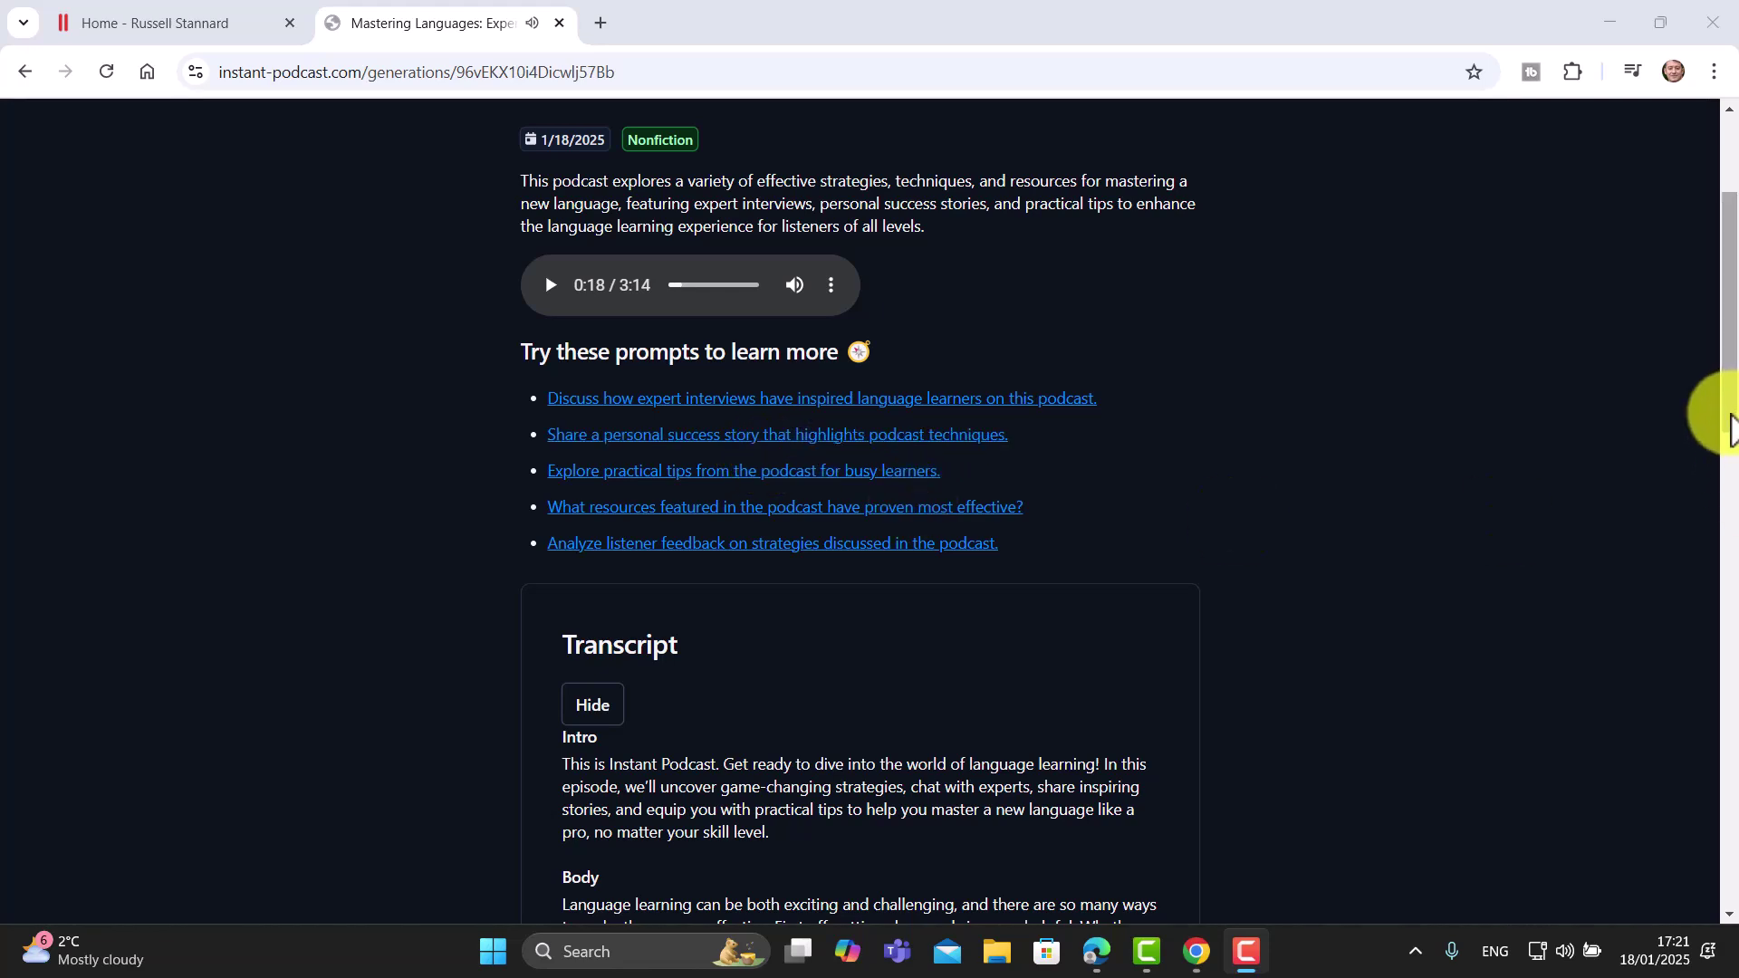
left_click(1728, 489)
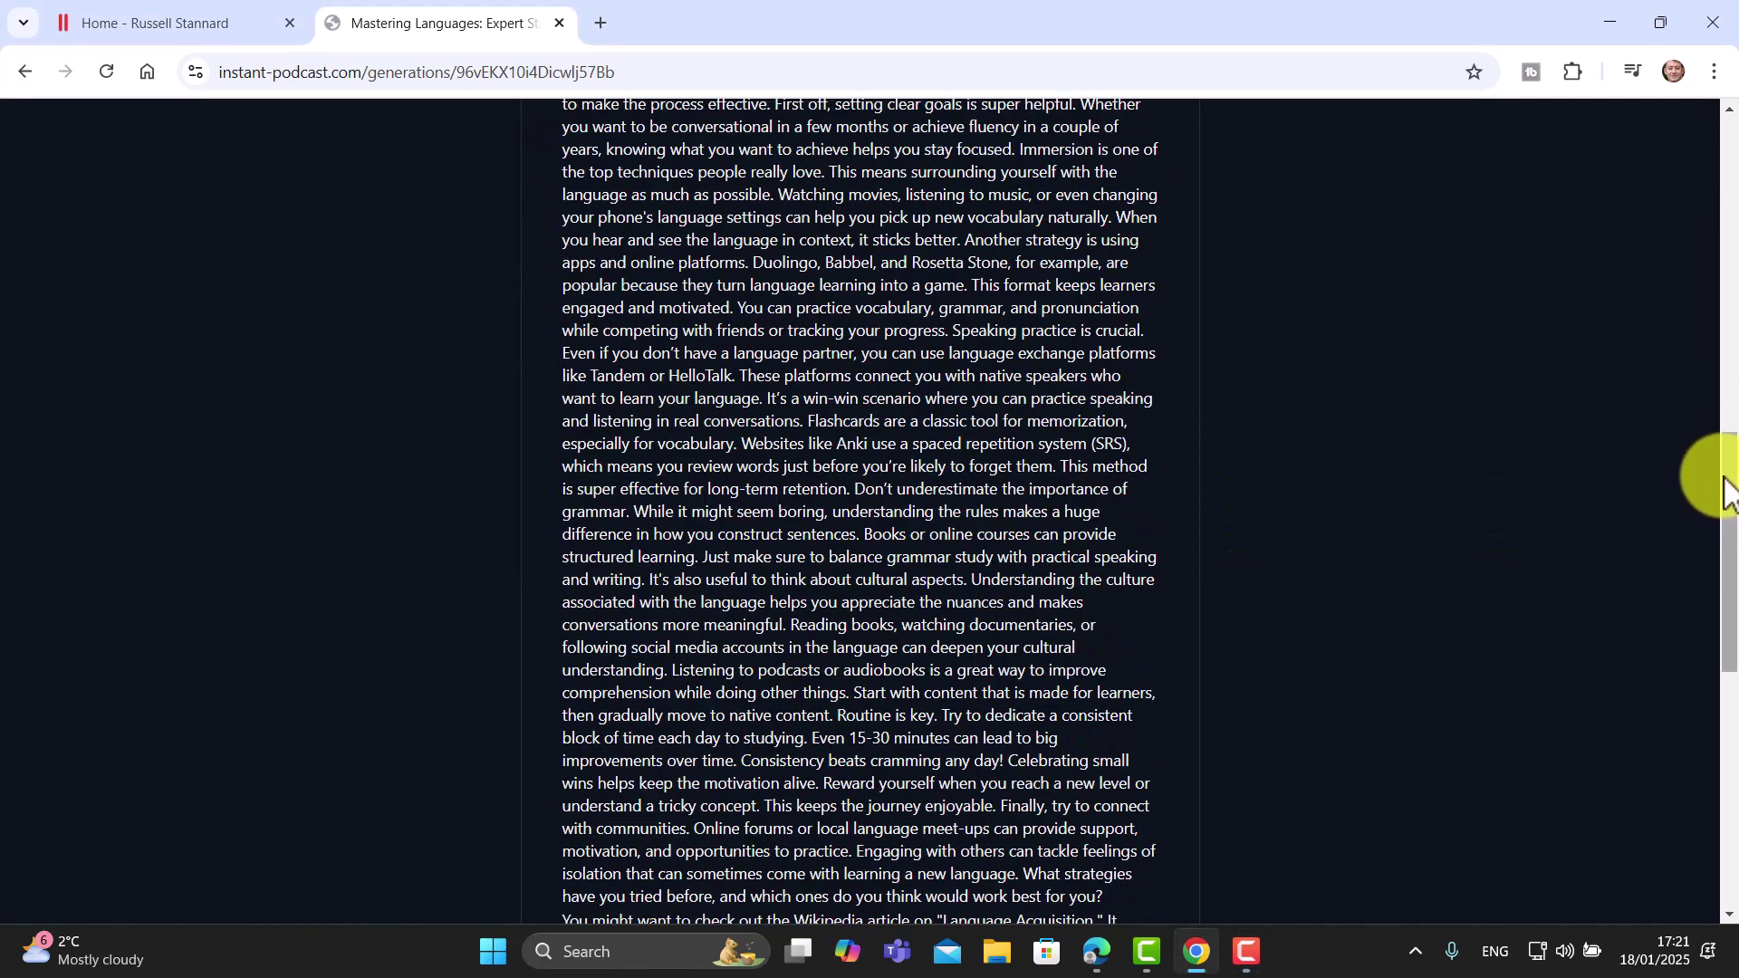
left_click_drag(1728, 489, 1707, 368)
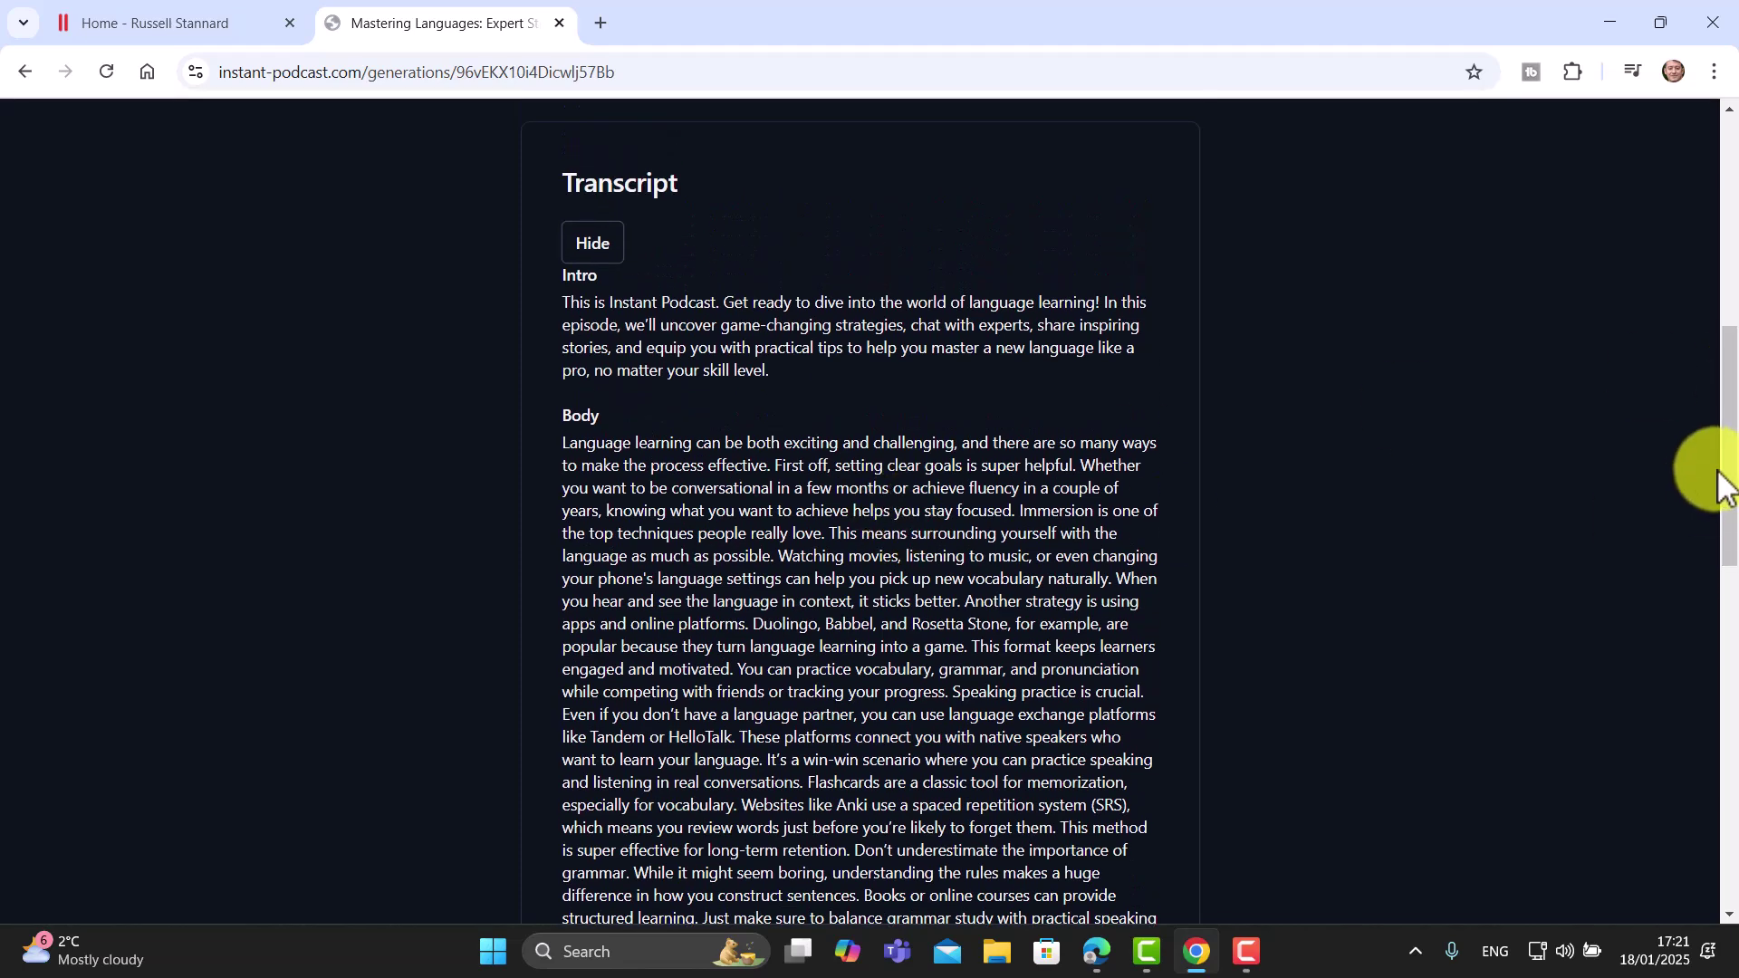
Set the playback speed of the episode's audio player to 0.75.
left_click_drag(1721, 480, 1719, 291)
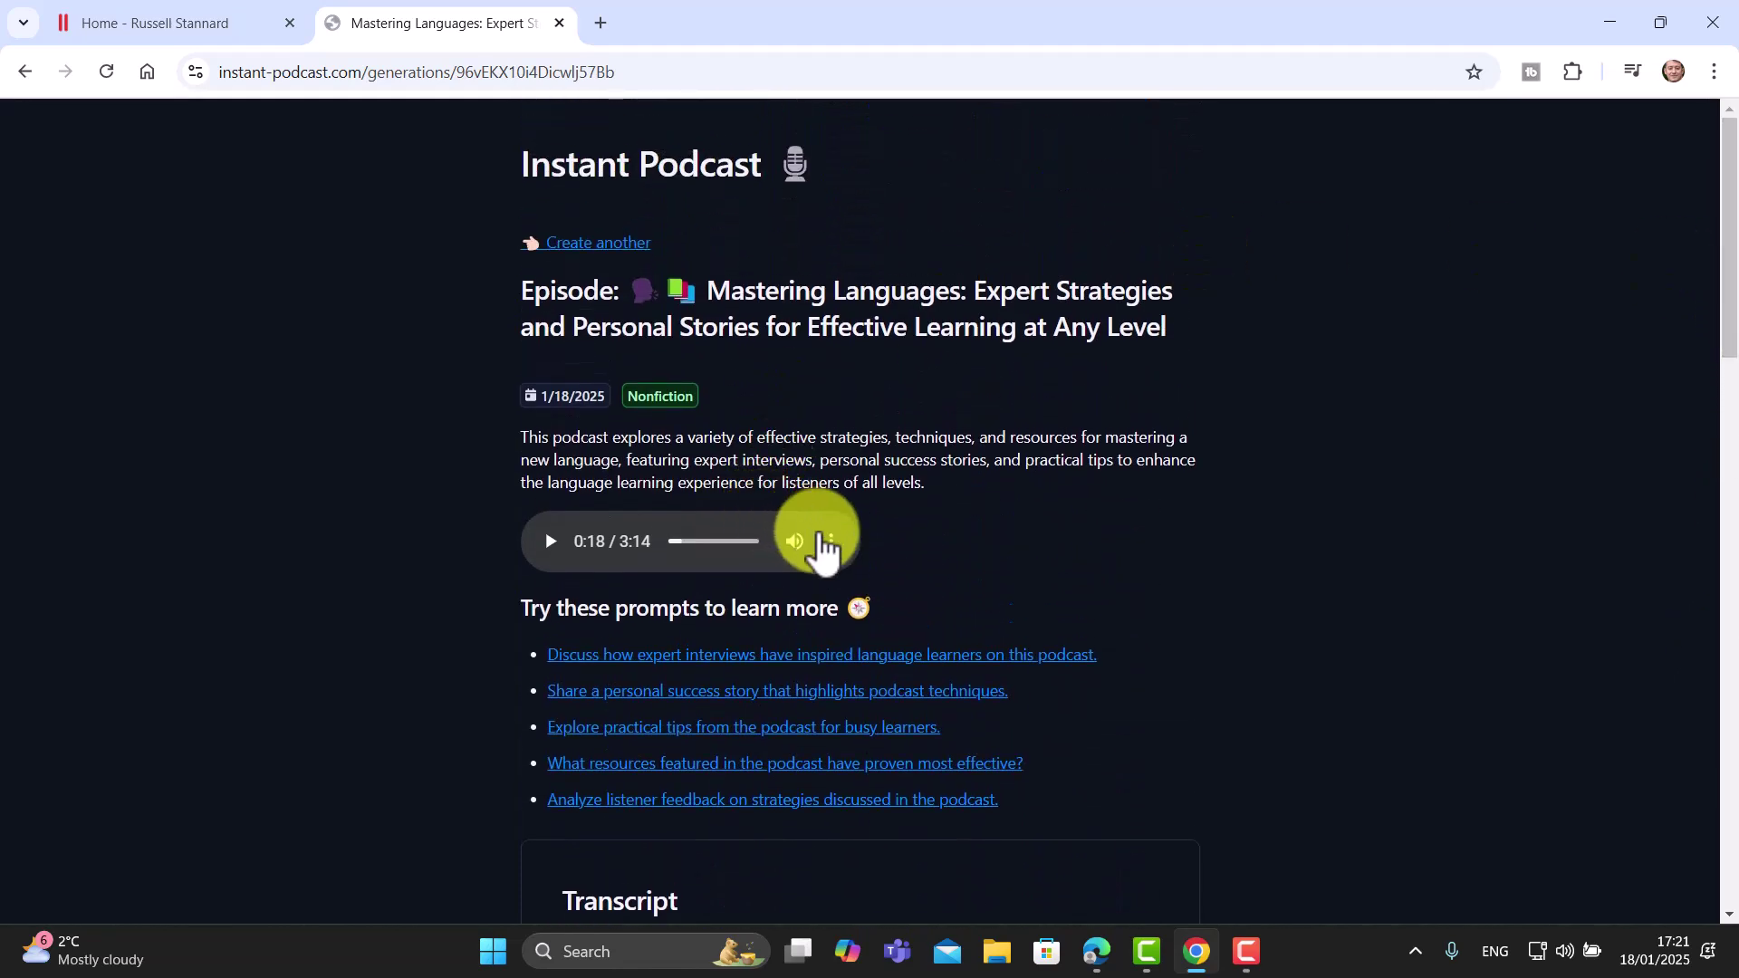
left_click(832, 541)
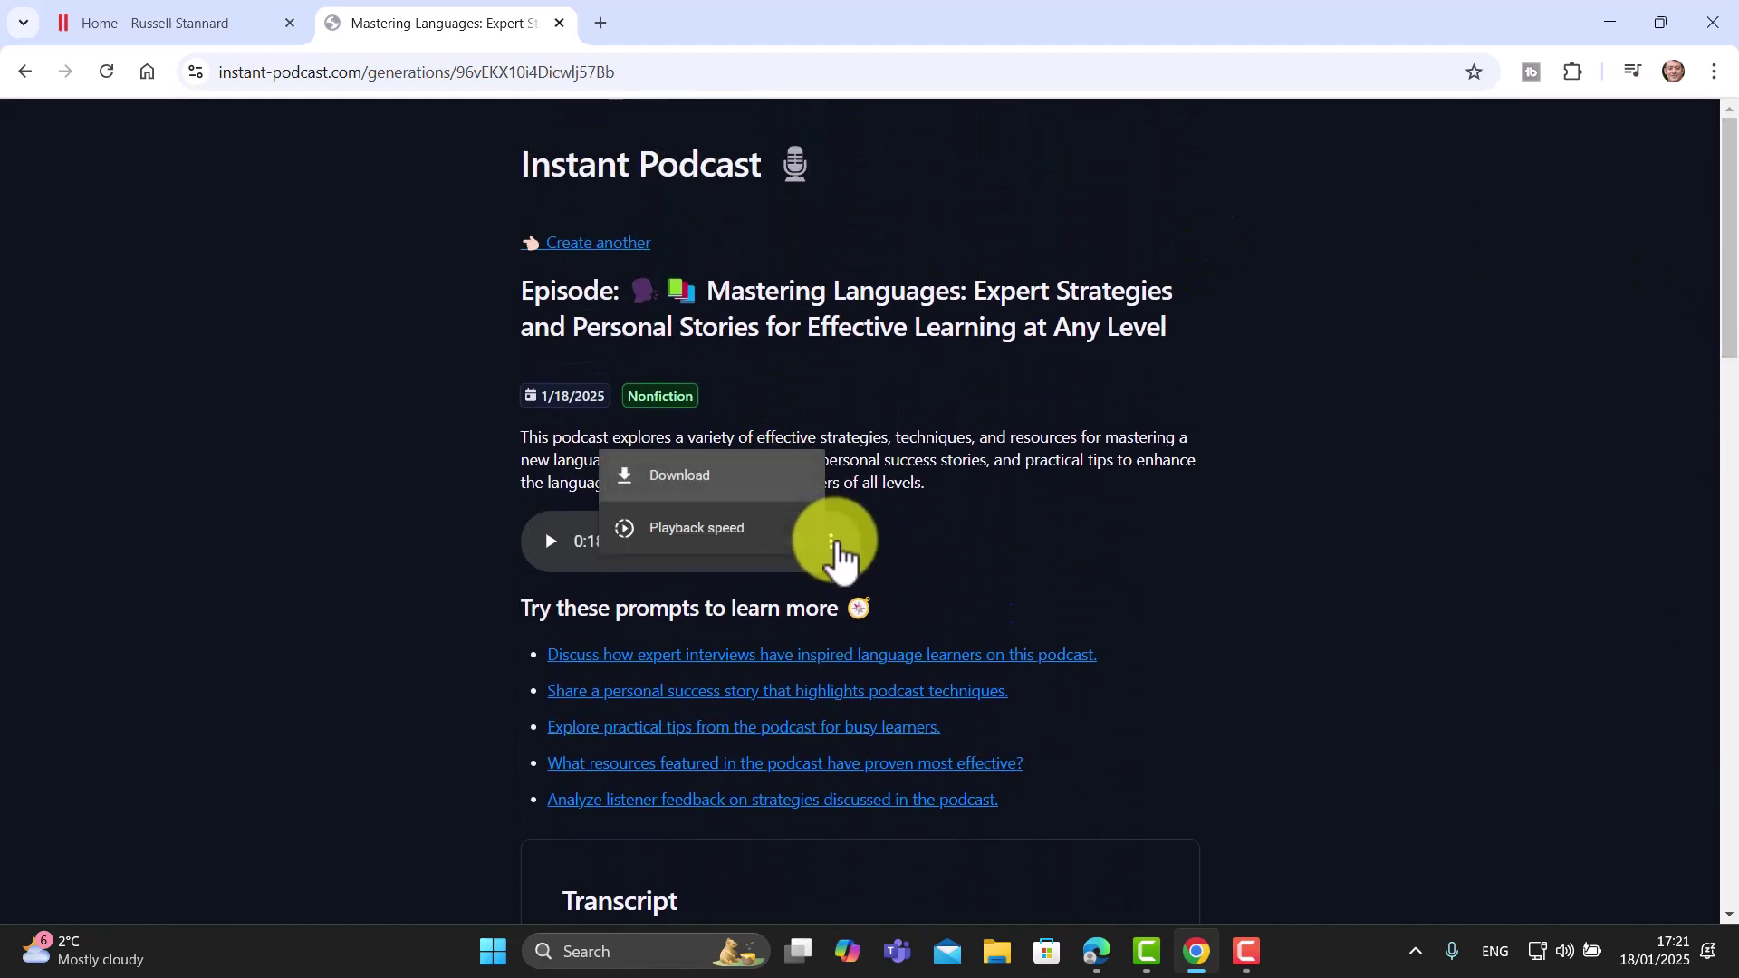
left_click(710, 534)
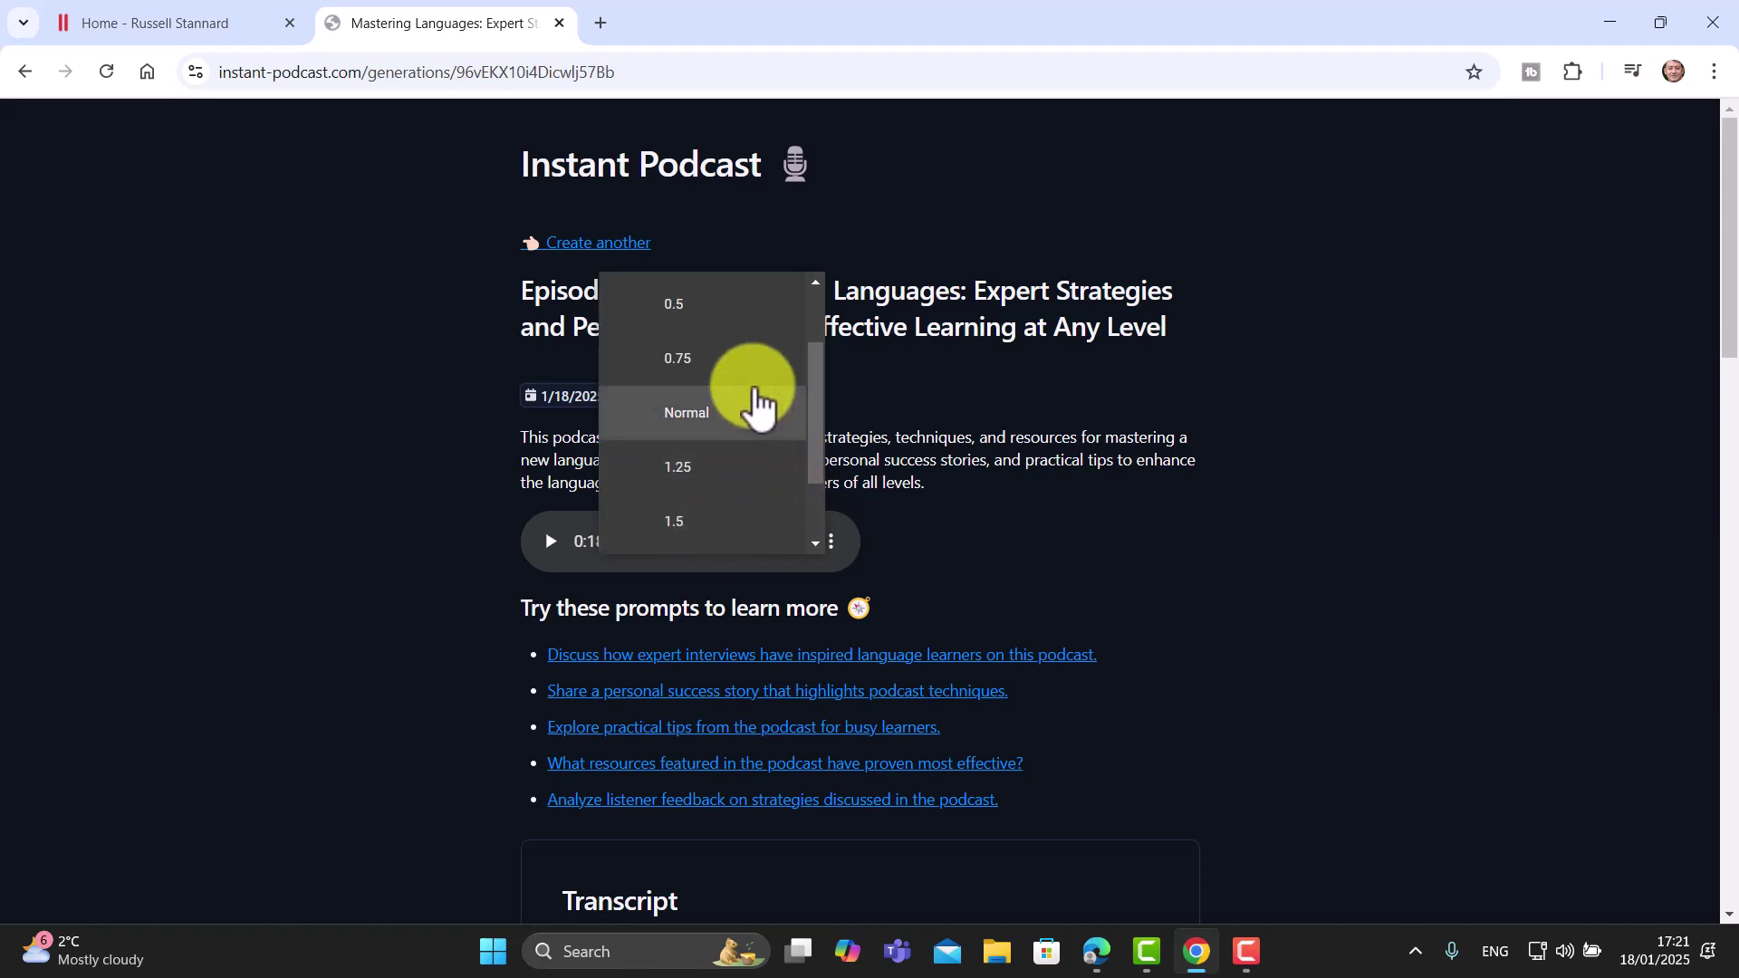
left_click(706, 378)
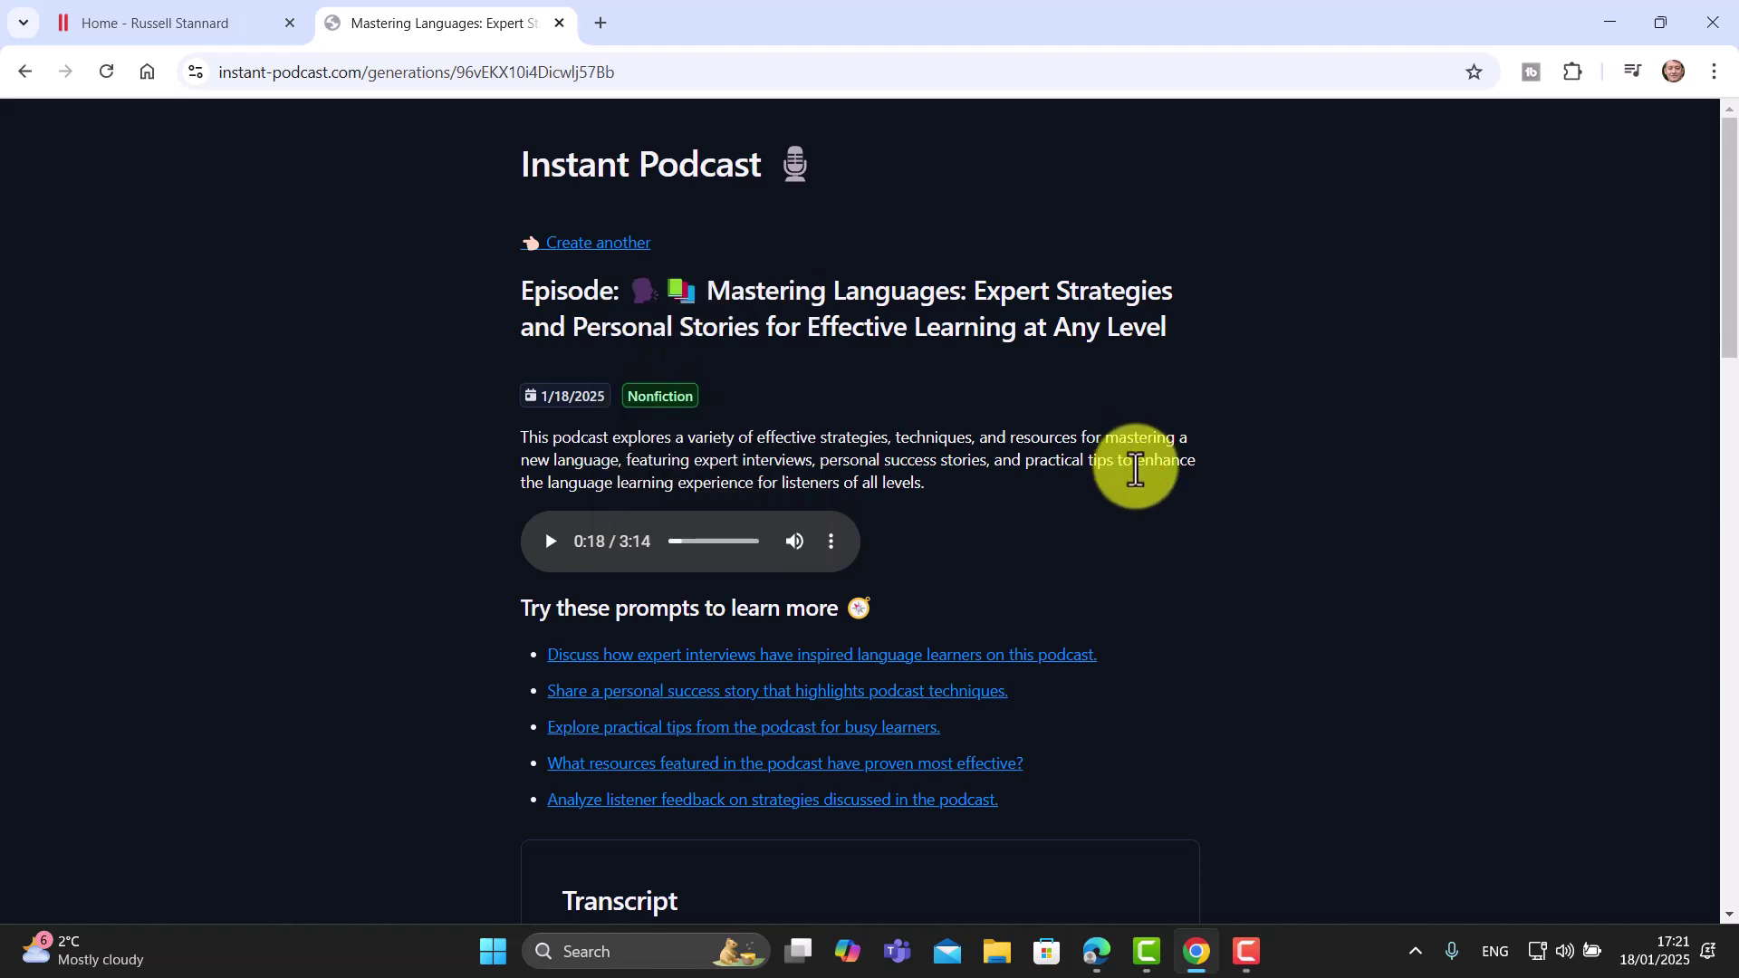
Look over the start of the transcript again and return to the Instant Podcast creation page.
left_click_drag(1727, 344, 1677, 503)
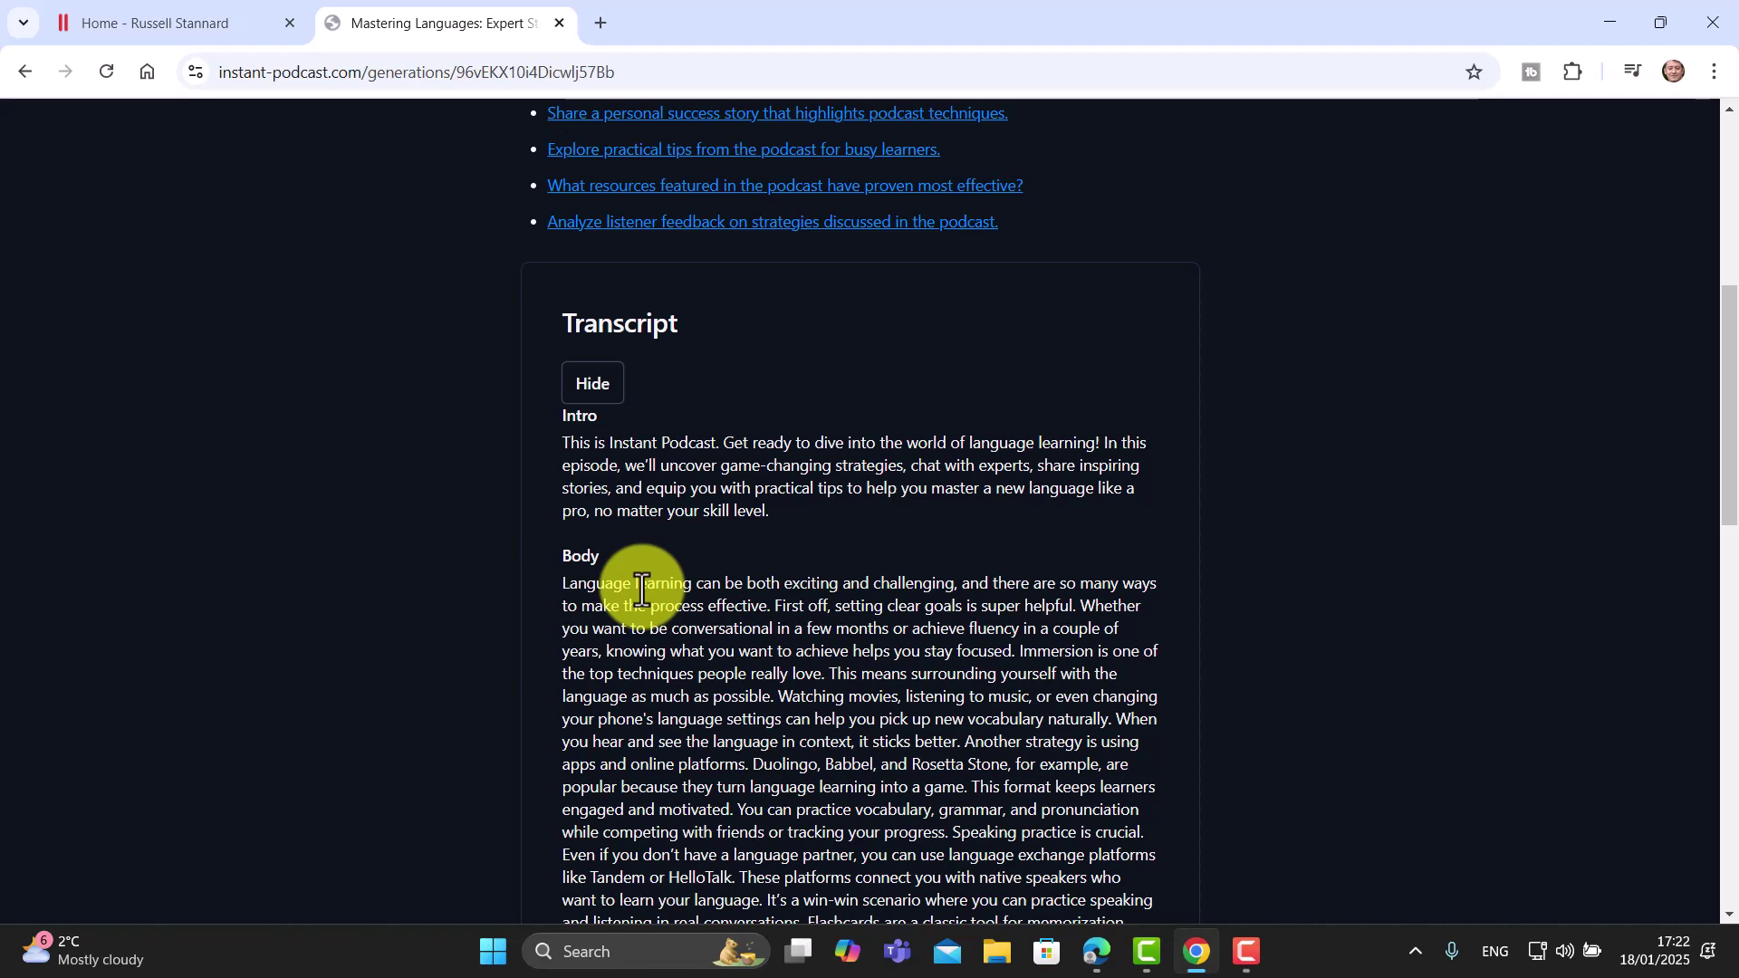
left_click_drag(1718, 388, 1719, 148)
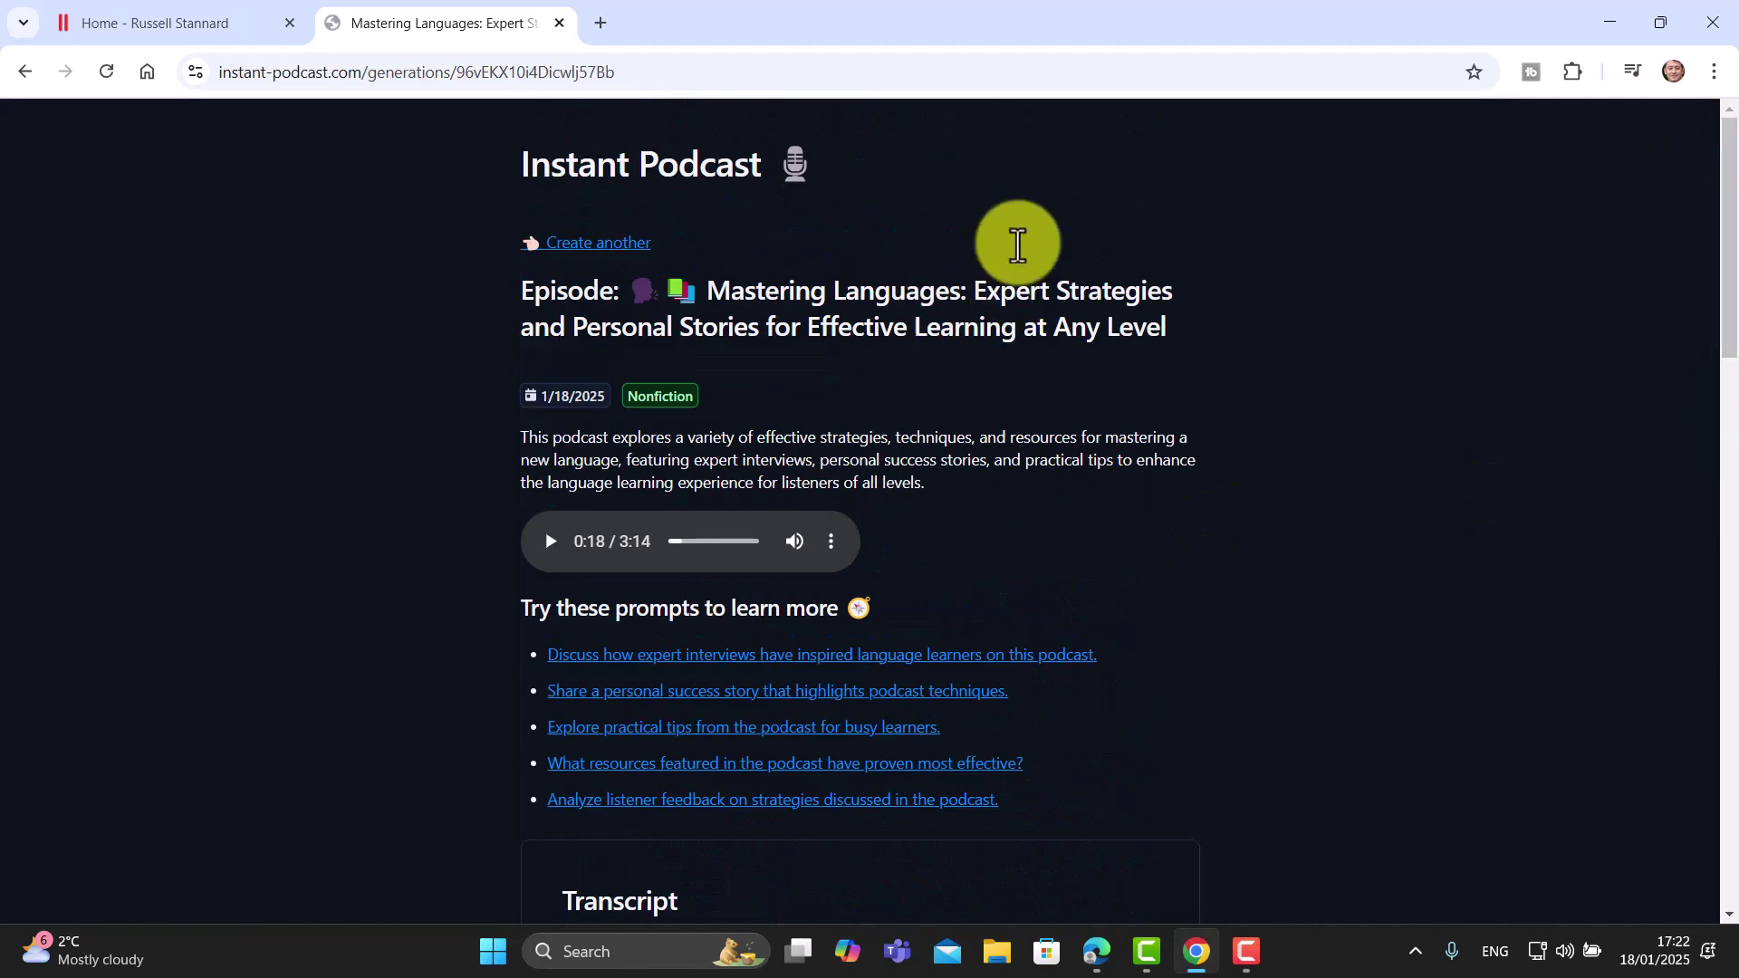
left_click(762, 177)
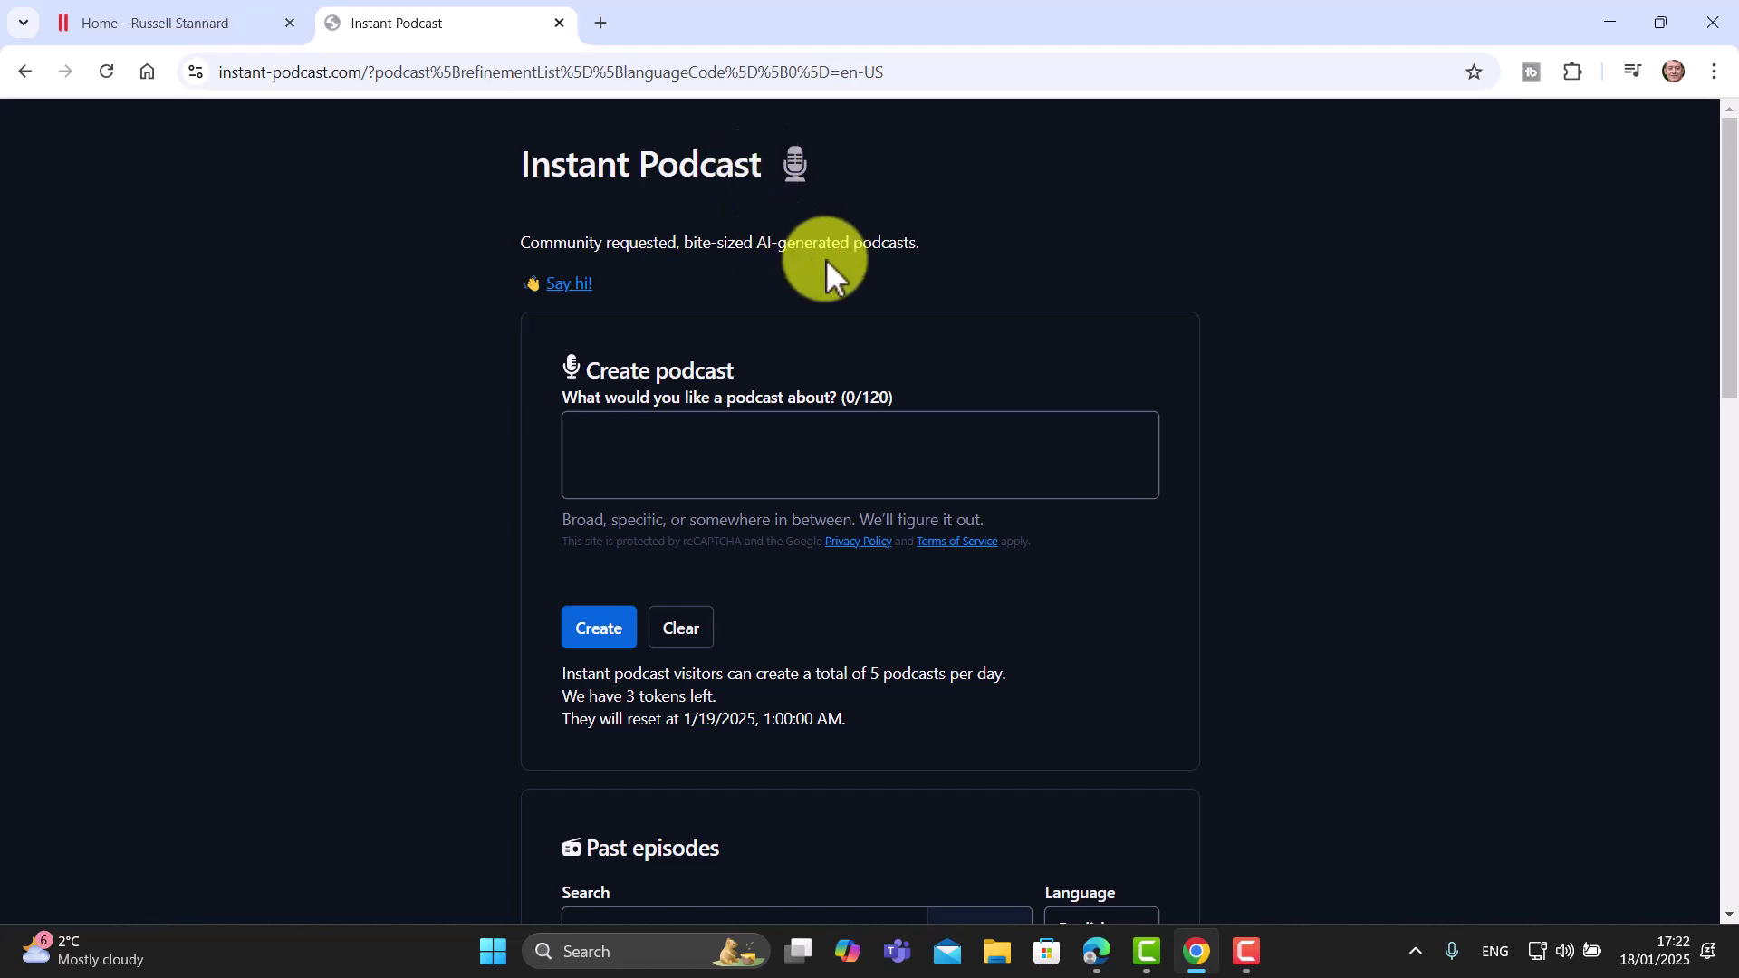